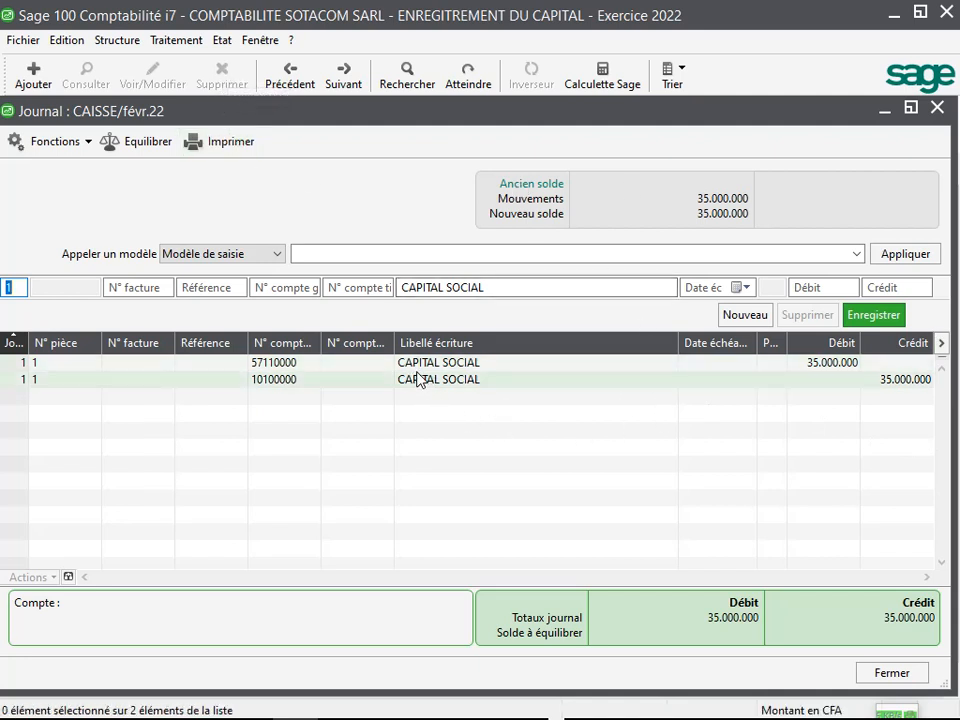
# Step: Preview the complete general accounts balance for all pages and enlarge the previewed page
pyautogui.click(220, 46)
pyautogui.click(307, 160)
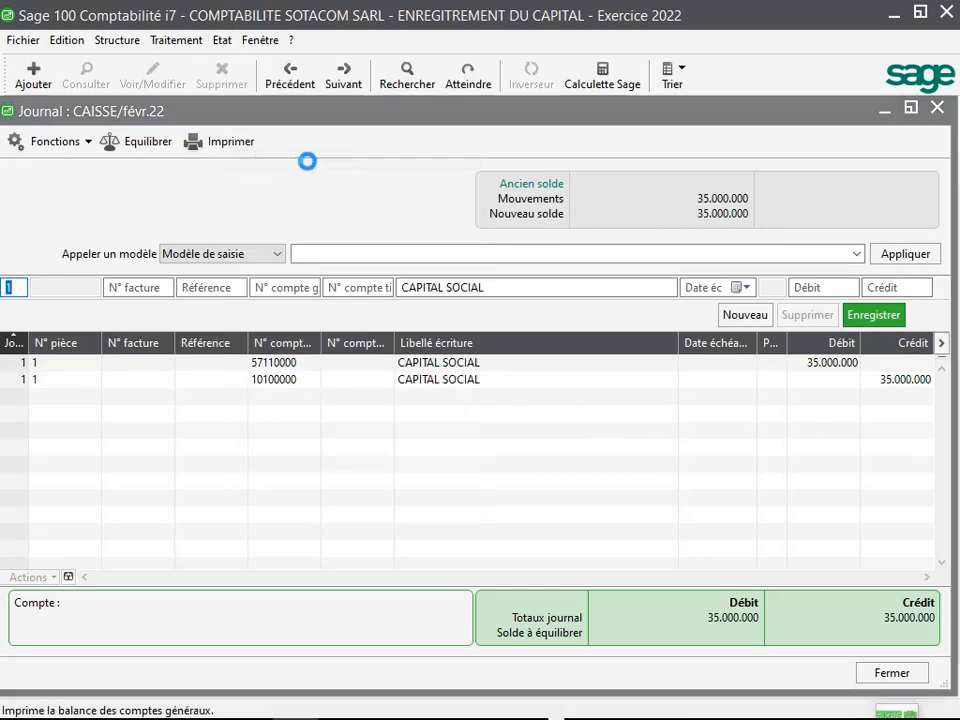
pyautogui.click(531, 550)
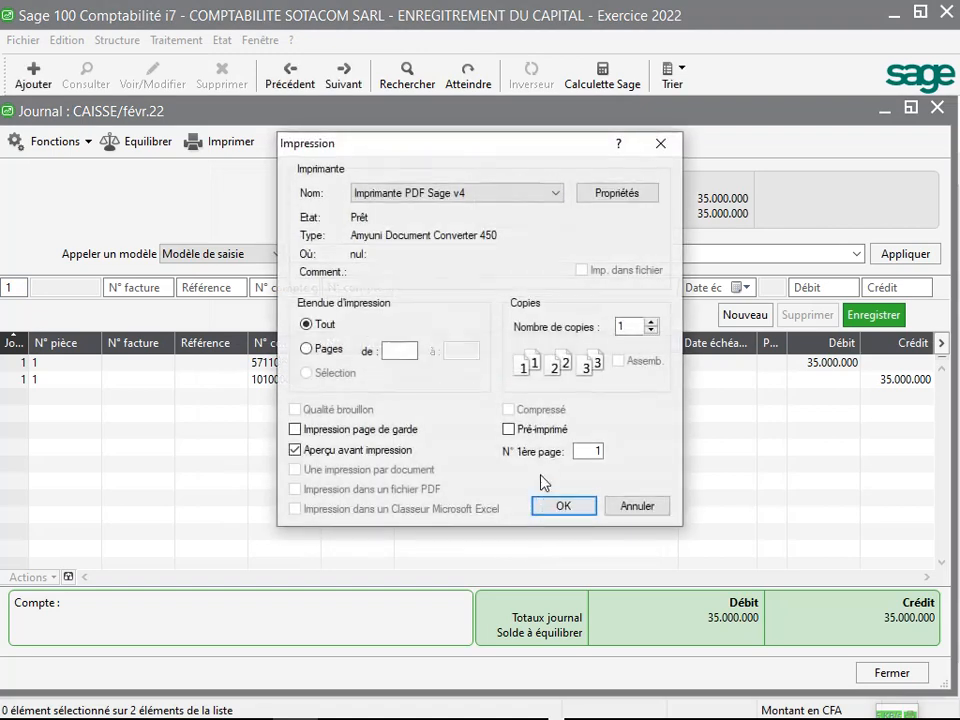
pyautogui.click(551, 510)
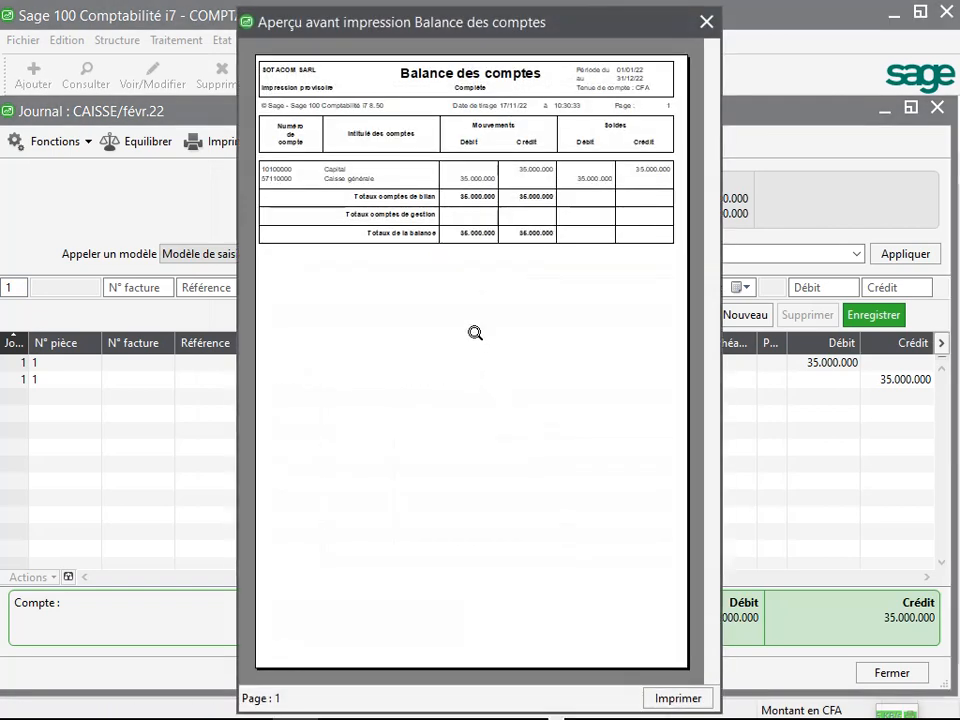
pyautogui.click(479, 342)
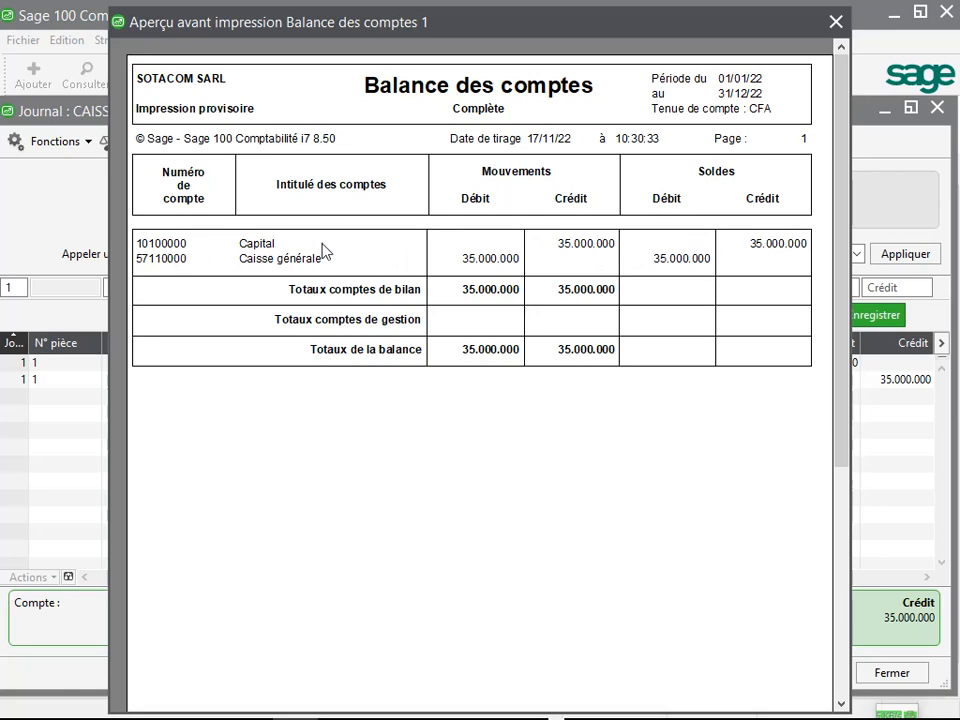
# Step: Examine the Capital and Caisse générale lines and the totals in the balance preview, and close the preview
pyautogui.moveTo(840, 122); pyautogui.dragTo(813, 98)
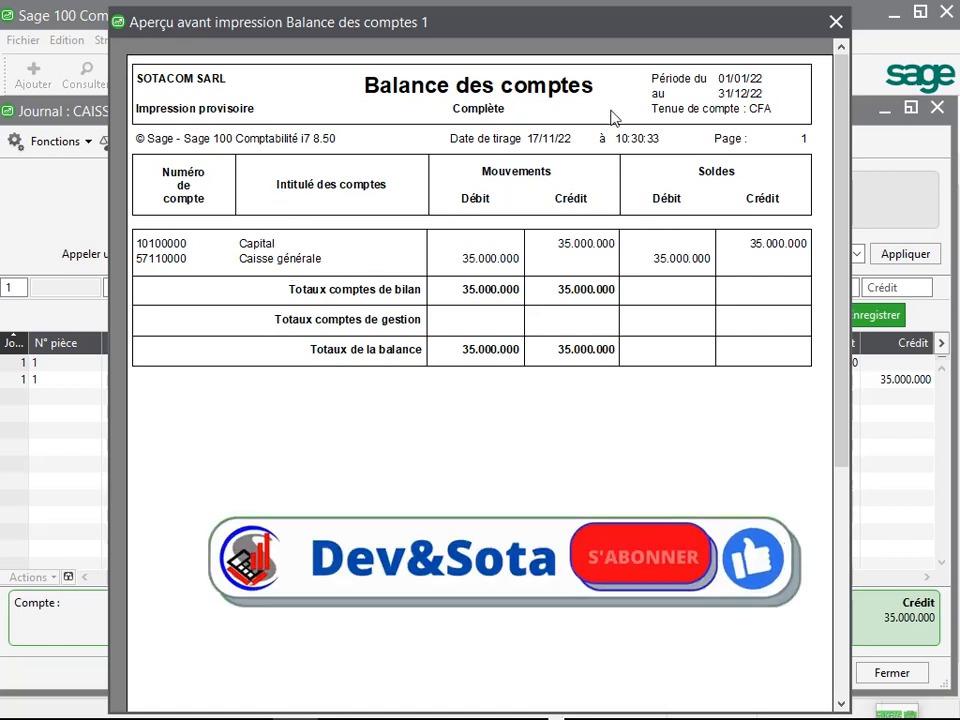
pyautogui.moveTo(842, 100)
pyautogui.mouseDown()
pyautogui.moveTo(838, 321)
pyautogui.moveTo(849, 407)
pyautogui.moveTo(835, 112)
pyautogui.mouseUp()
pyautogui.scroll(1, 835, 110)
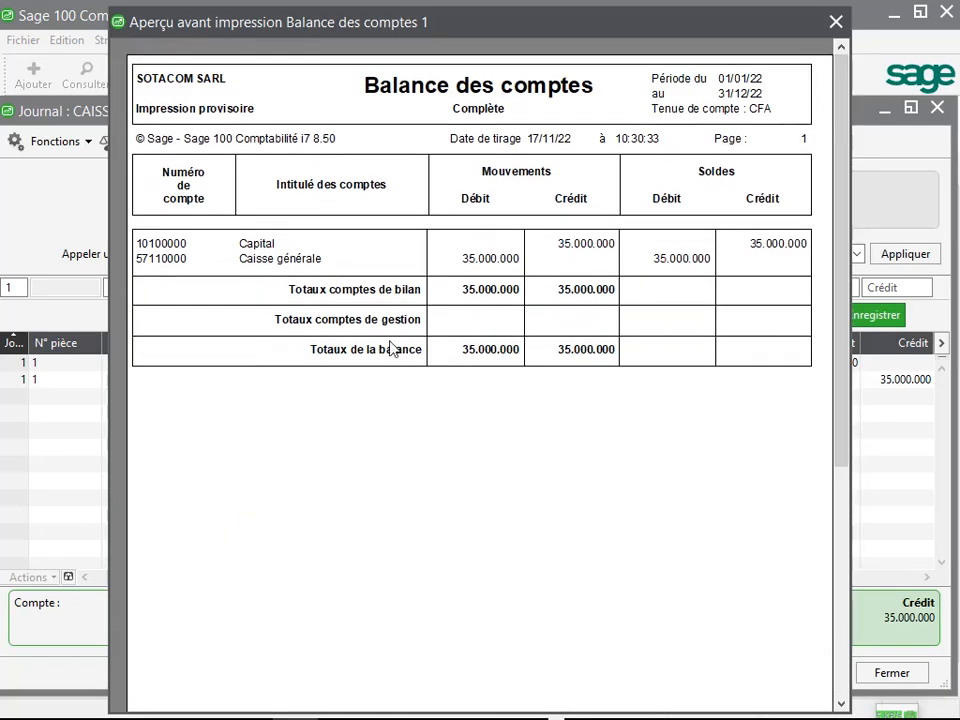
pyautogui.moveTo(838, 204)
pyautogui.mouseDown()
pyautogui.moveTo(864, 414)
pyautogui.moveTo(849, 216)
pyautogui.mouseUp()
pyautogui.moveTo(838, 89)
pyautogui.mouseDown()
pyautogui.moveTo(855, 131)
pyautogui.moveTo(893, 415)
pyautogui.moveTo(850, 150)
pyautogui.moveTo(849, 81)
pyautogui.mouseUp()
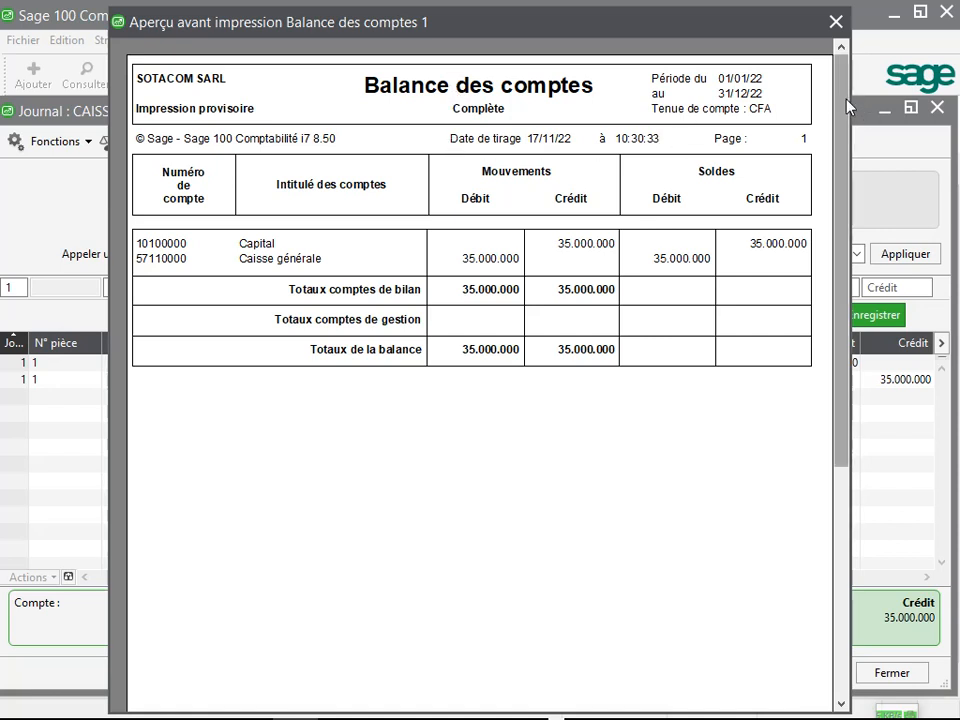
pyautogui.click(835, 22)
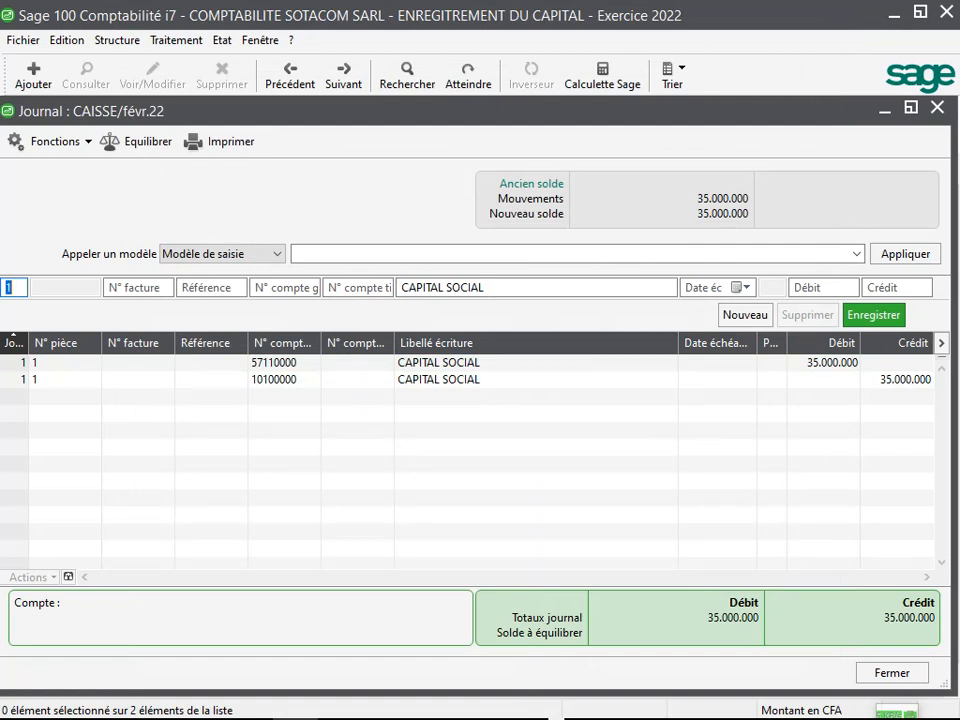
# Step: Switch to the ECRITURES COMPTABLES workbook in Excel
pyautogui.moveTo(510, 716)
pyautogui.click(555, 692)
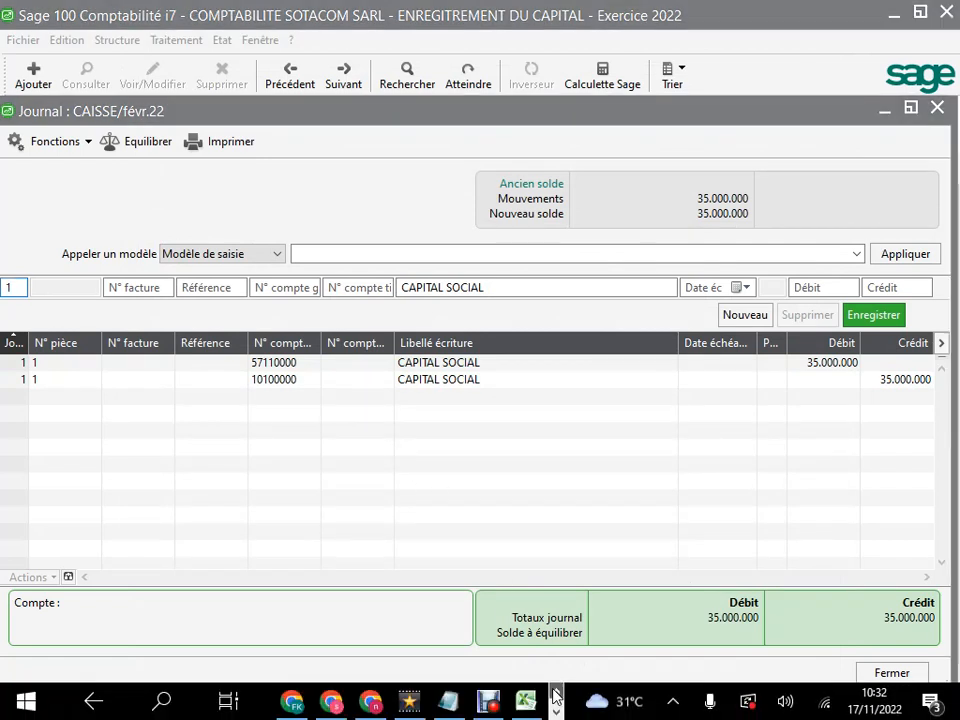
pyautogui.click(525, 698)
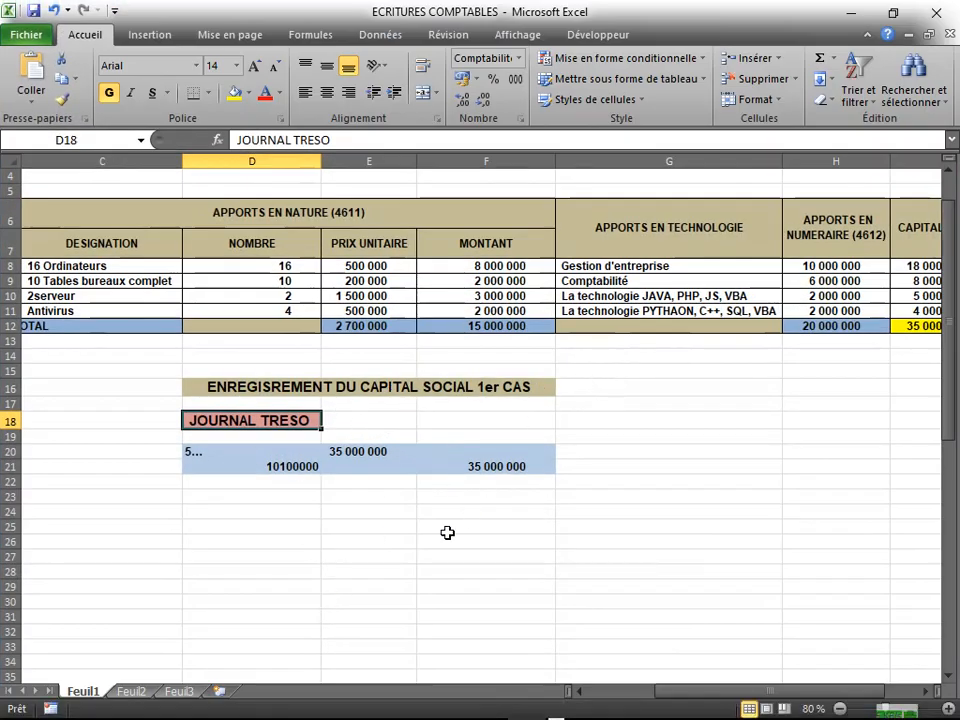
# Step: Examine the JOURNAL OD and JOURNAL TRESO entries for the second case of recording the share capital on Feuil1
pyautogui.scroll(-1, 447, 533)
pyautogui.click(482, 553)
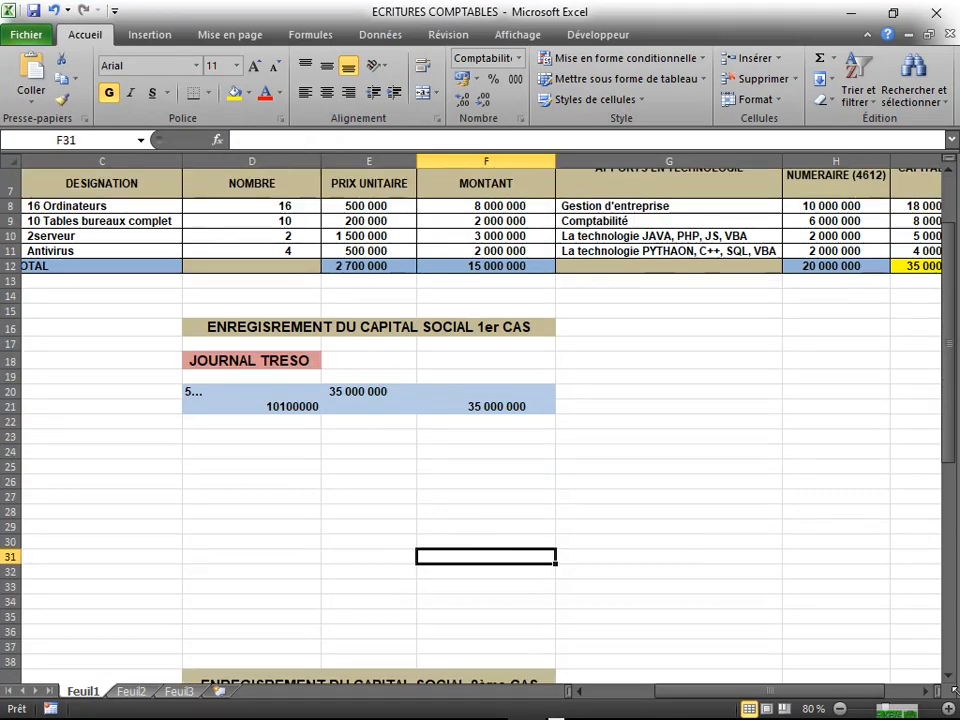
pyautogui.scroll(-3, 954, 688)
pyautogui.scroll(-4, 954, 688)
pyautogui.scroll(-3, 955, 686)
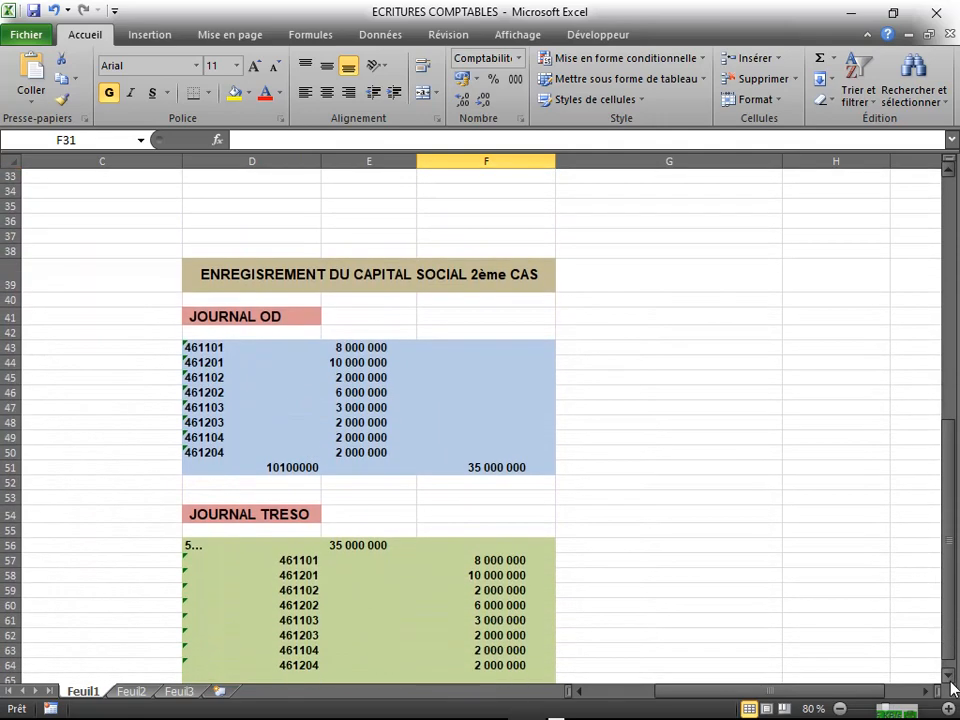
pyautogui.scroll(-2, 954, 688)
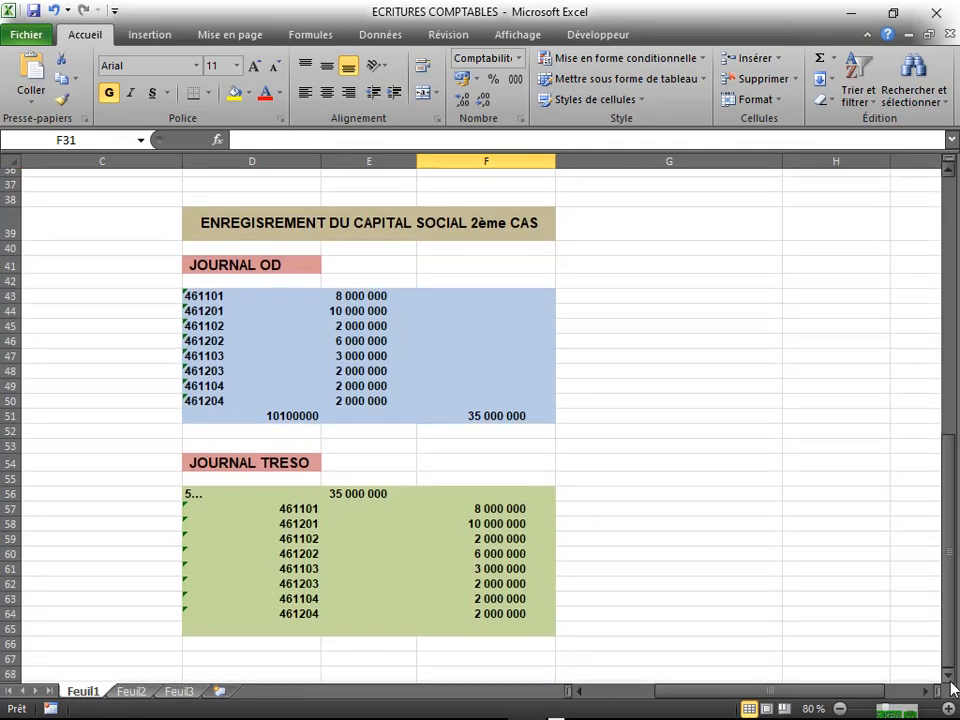
pyautogui.scroll(-1, 954, 688)
pyautogui.moveTo(948, 503); pyautogui.dragTo(953, 447)
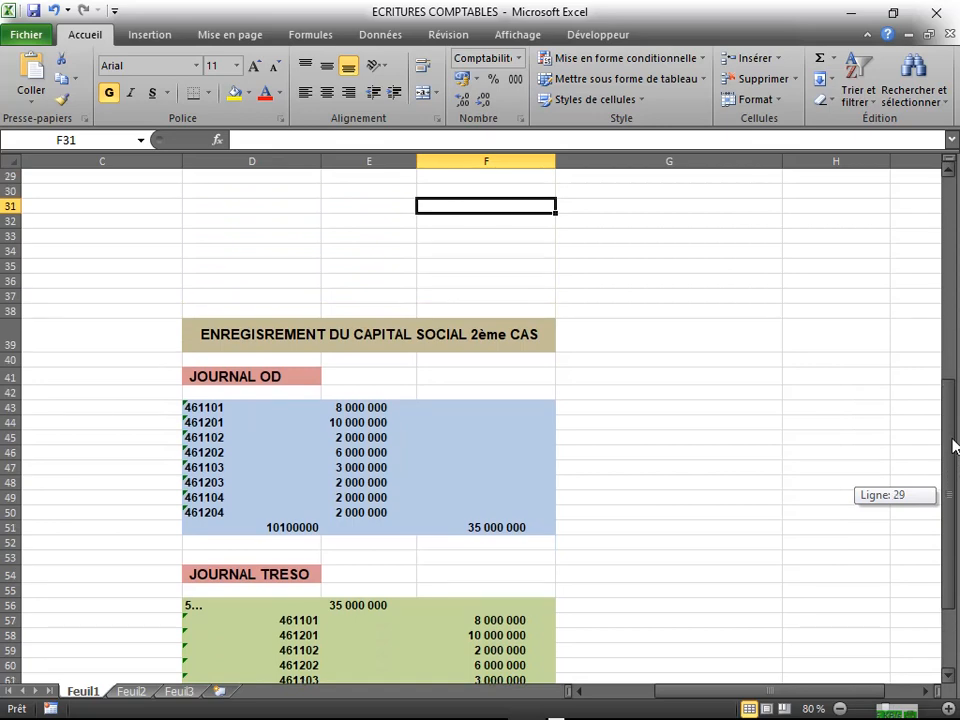
pyautogui.moveTo(957, 441); pyautogui.dragTo(955, 440)
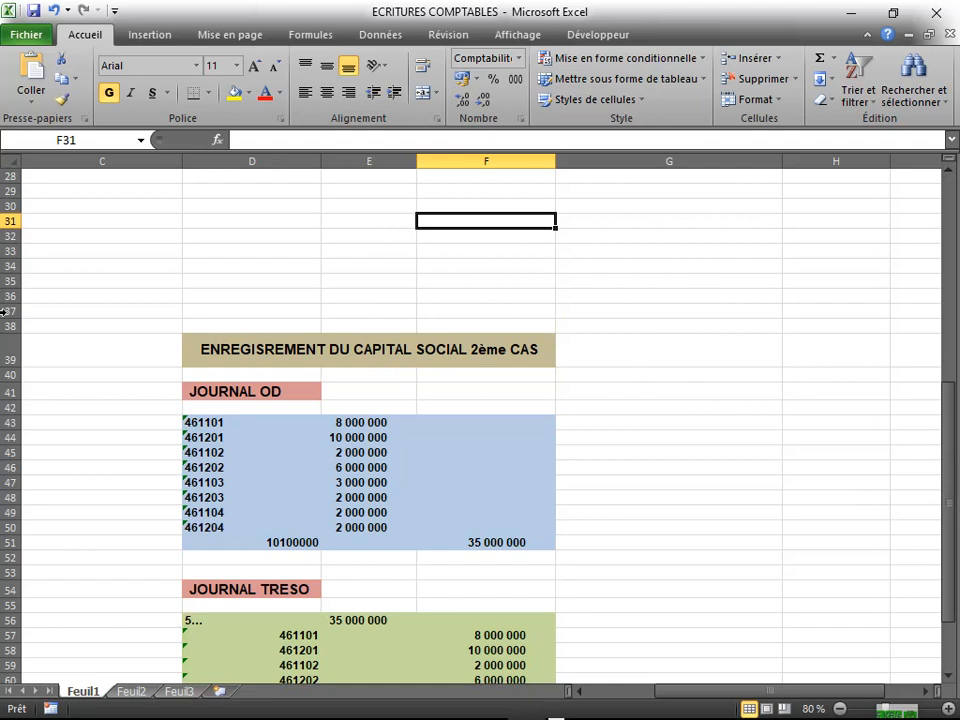
# Step: Compare the first account number in JOURNAL OD with the APPORTS EN NATURE (4611) and APPORTS EN NUMERAIRE (4612) headings
pyautogui.click(212, 424)
pyautogui.scroll(9, 509, 401)
pyautogui.click(338, 268)
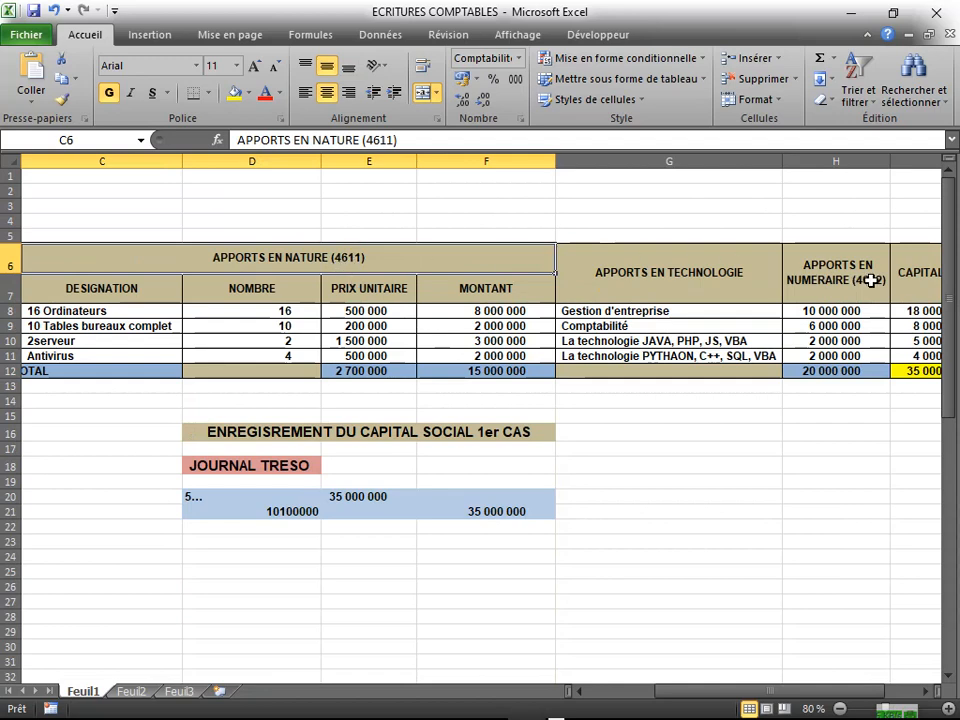
pyautogui.click(818, 280)
pyautogui.click(364, 261)
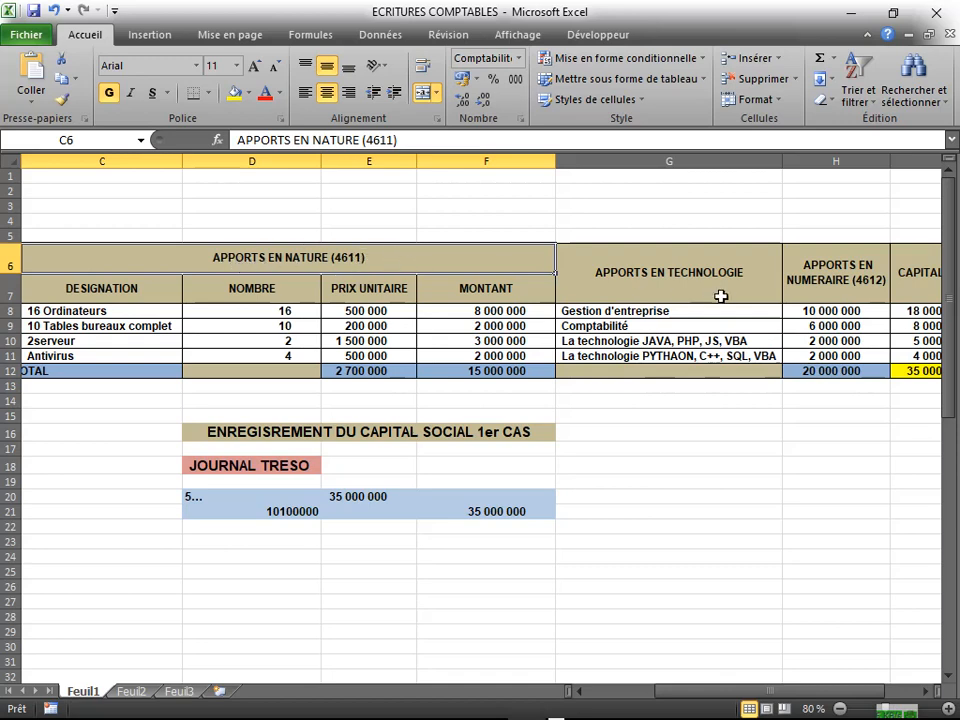
pyautogui.click(822, 283)
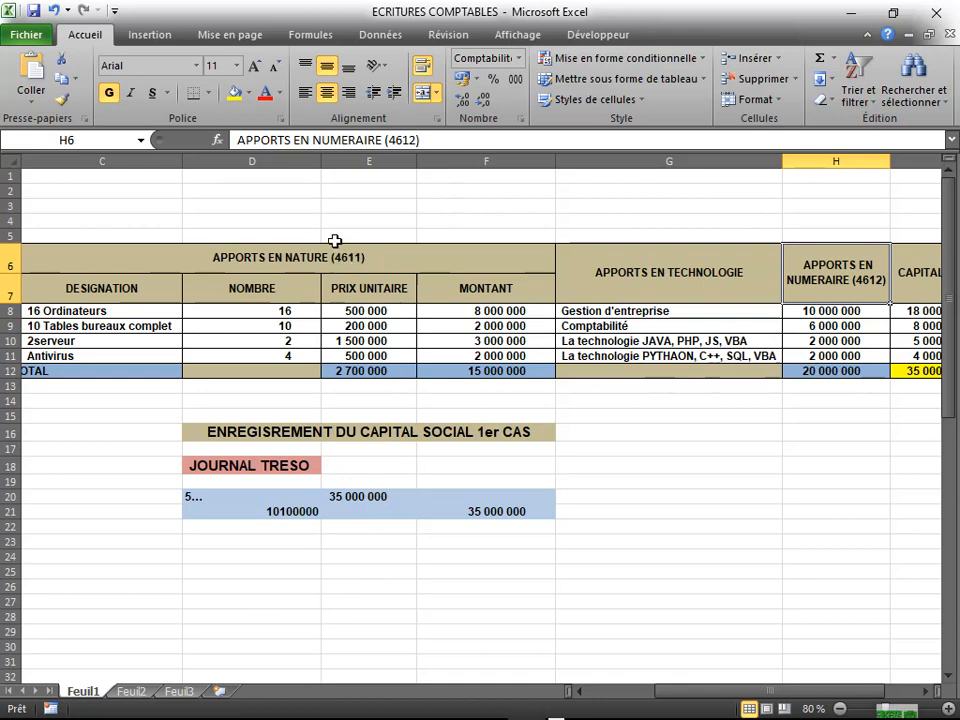
pyautogui.click(360, 266)
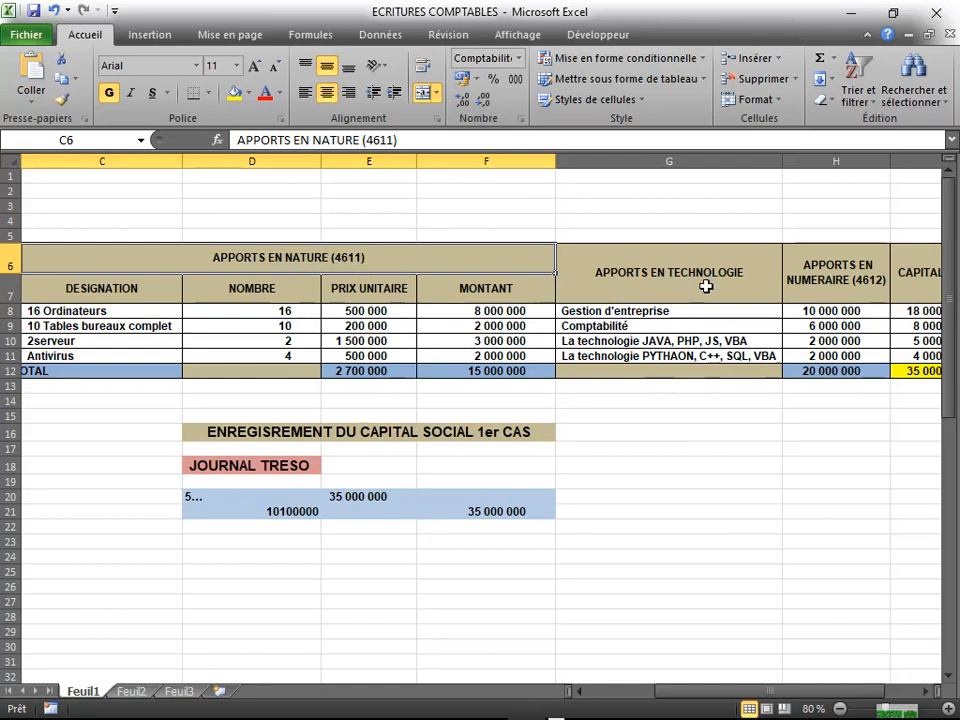
pyautogui.click(851, 279)
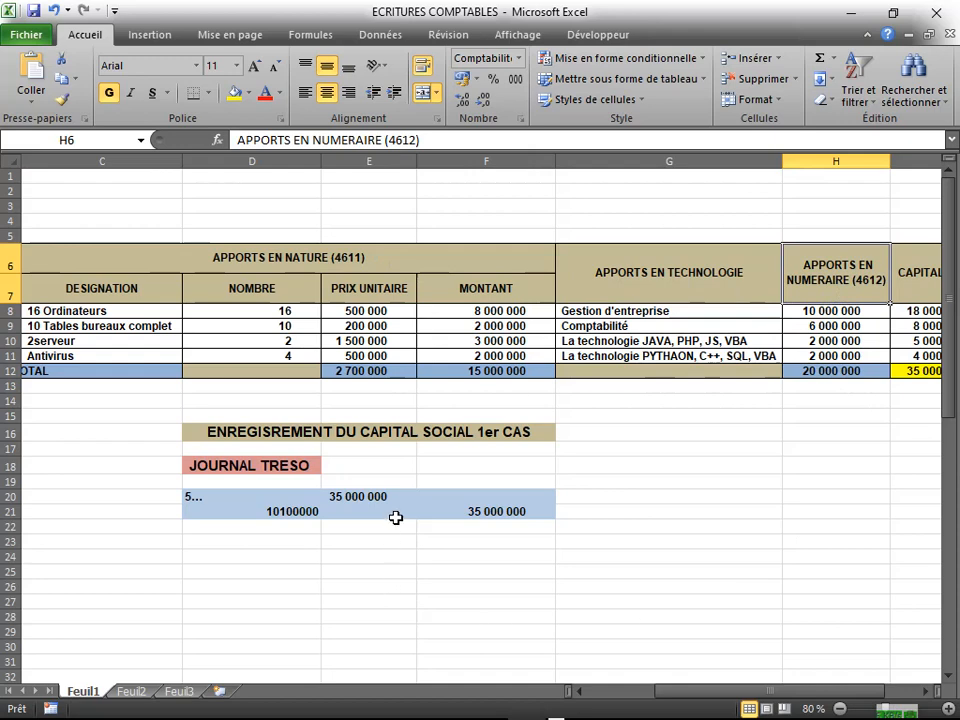
# Step: Review the in-kind contribution heading and items from computers to antivirus, and the matching 461101 line in JOURNAL OD
pyautogui.moveTo(950, 380); pyautogui.dragTo(955, 397)
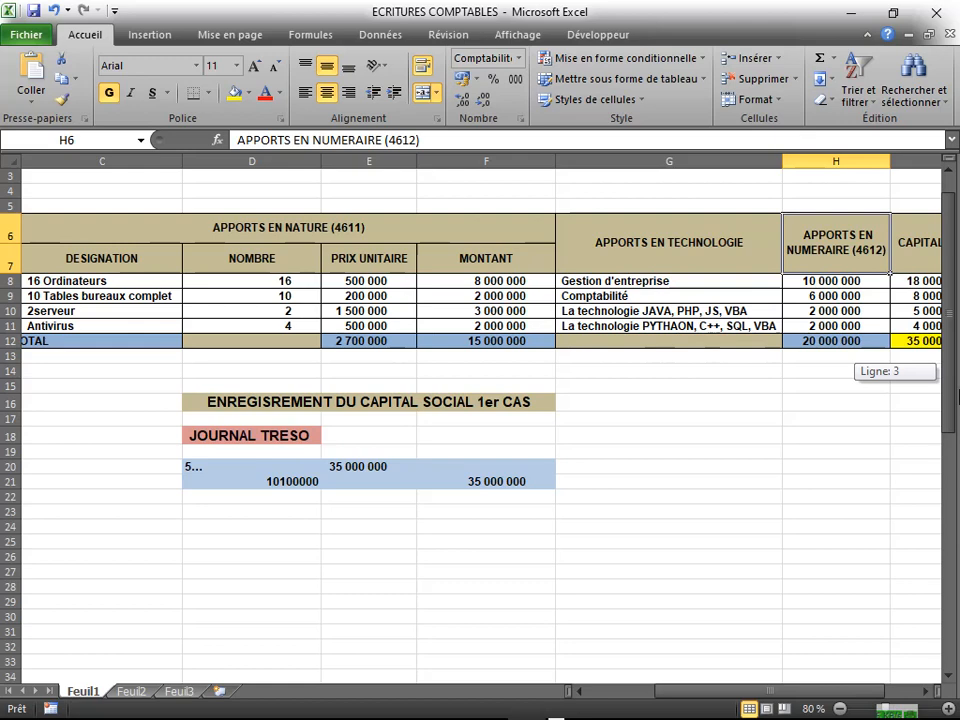
pyautogui.click(347, 236)
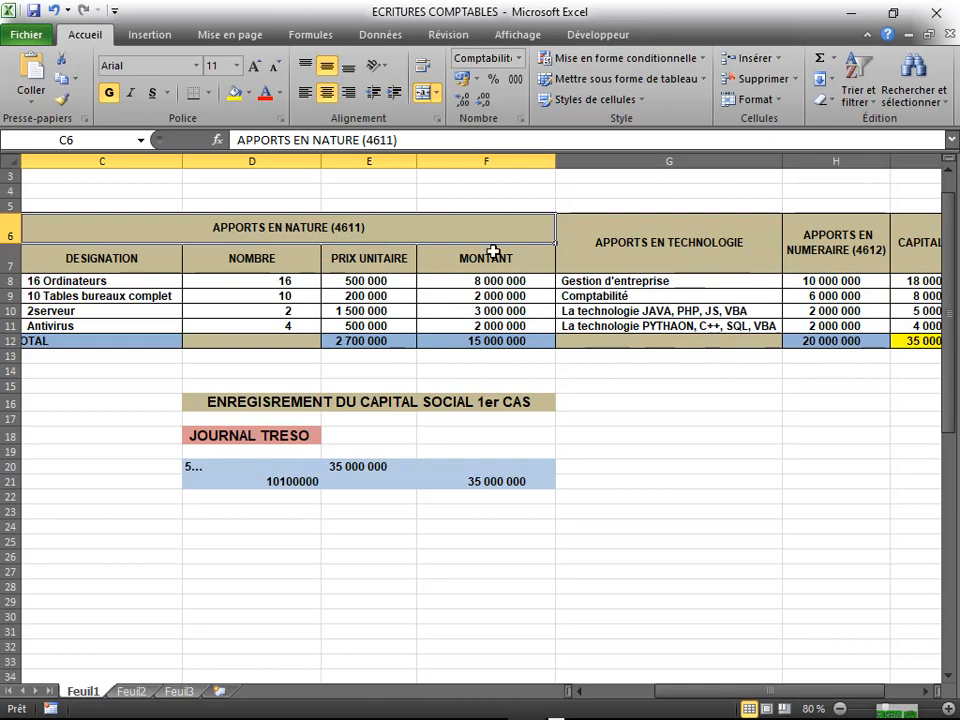
pyautogui.click(95, 281)
pyautogui.click(120, 331)
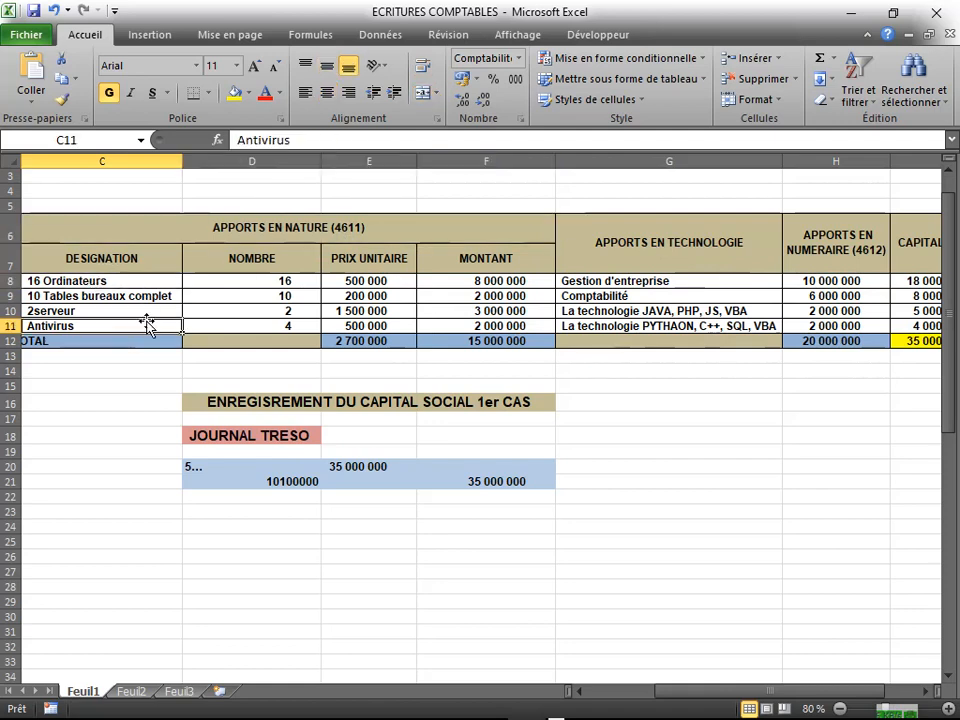
pyautogui.click(344, 228)
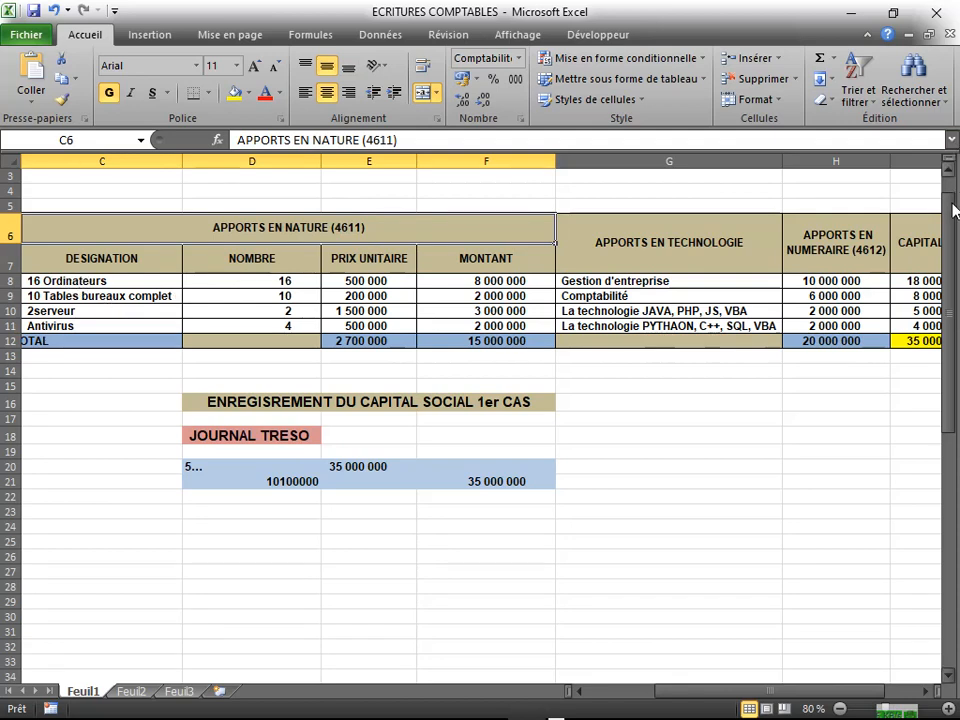
pyautogui.moveTo(953, 200); pyautogui.dragTo(956, 400)
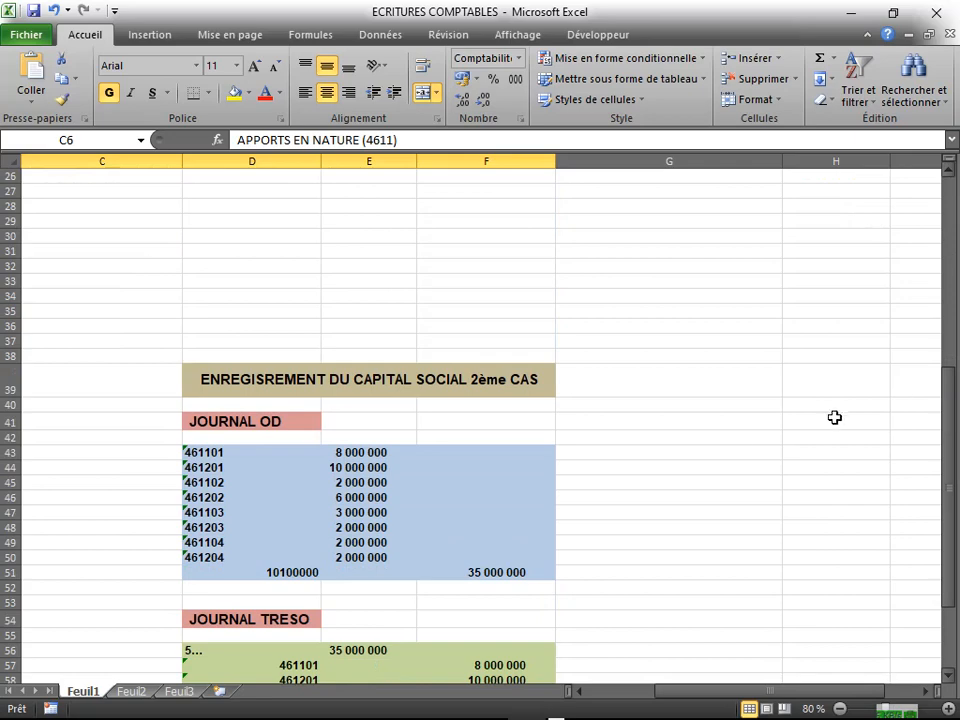
pyautogui.click(199, 456)
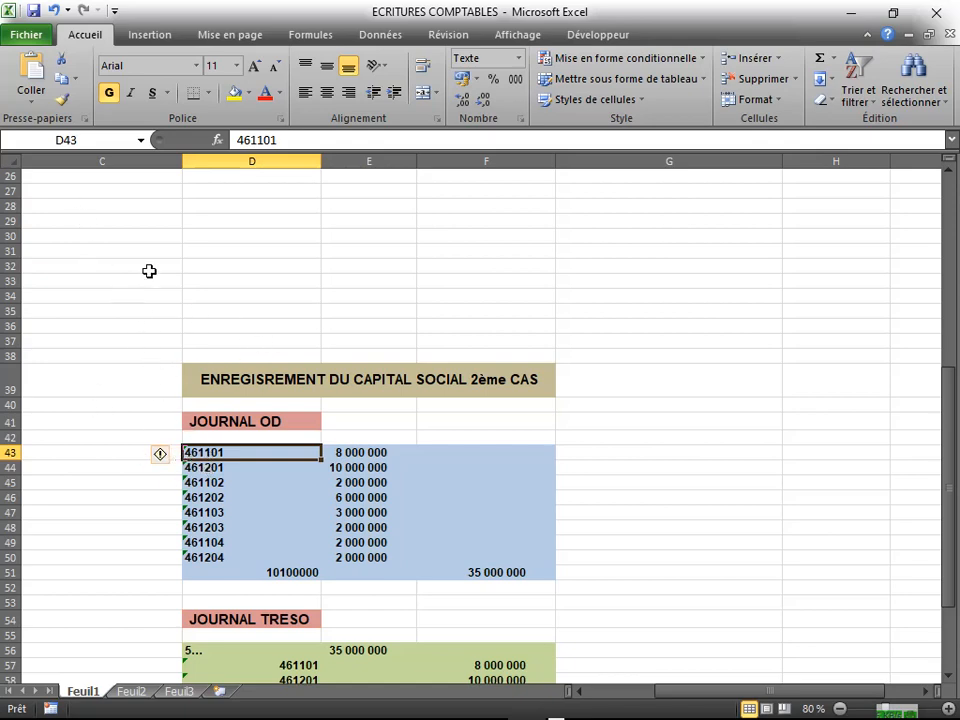
# Step: Copy the four shareholder names from B8:B11 and paste them as values from cell B43, beside the JOURNAL OD entries
pyautogui.moveTo(717, 700); pyautogui.dragTo(655, 692)
pyautogui.scroll(1, 236, 270)
pyautogui.scroll(-1, 236, 270)
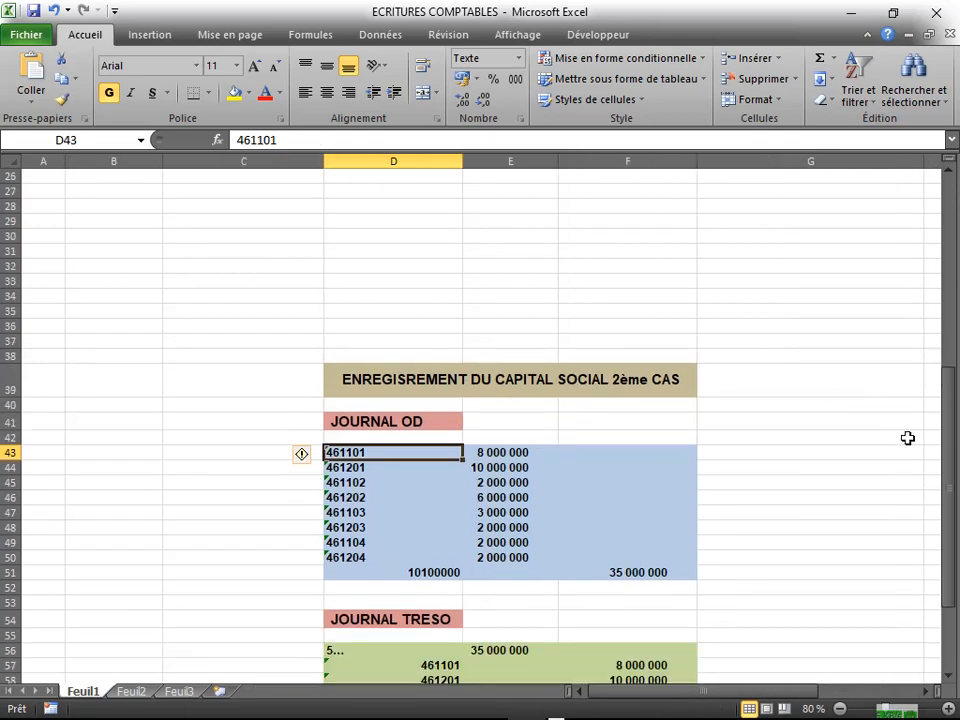
pyautogui.moveTo(951, 506); pyautogui.dragTo(942, 305)
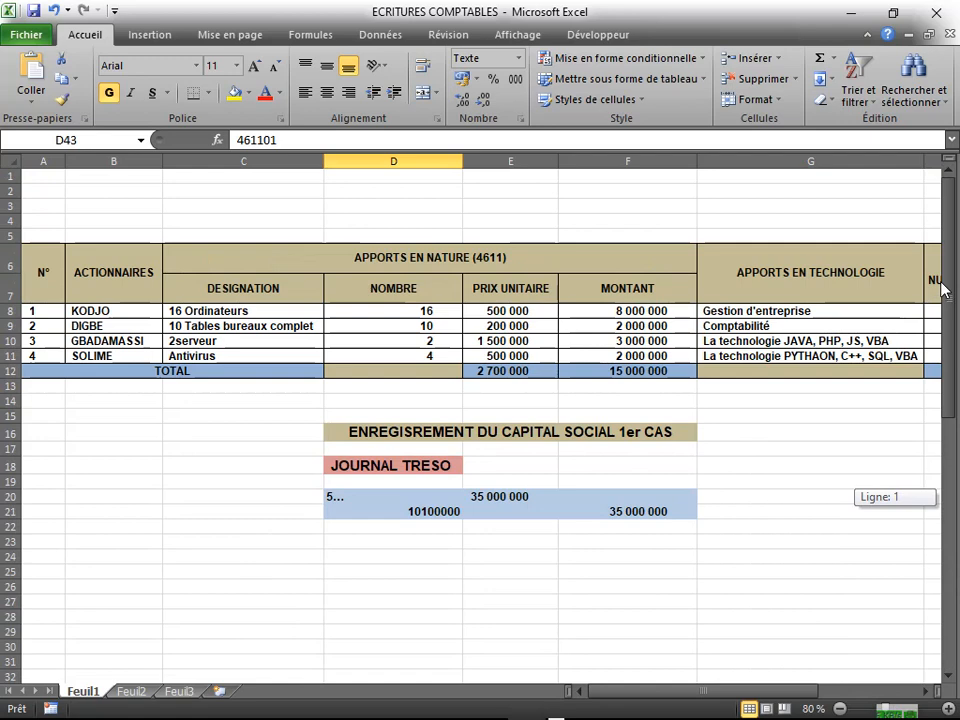
pyautogui.moveTo(131, 313); pyautogui.dragTo(135, 355)
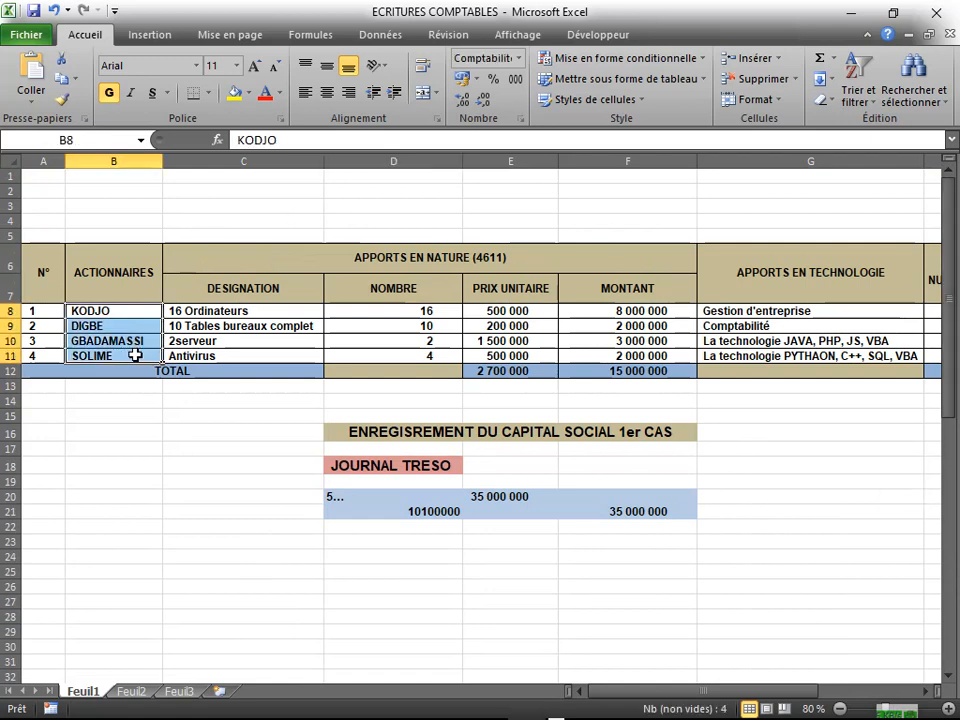
pyautogui.hotkey('ctrl', 'c')
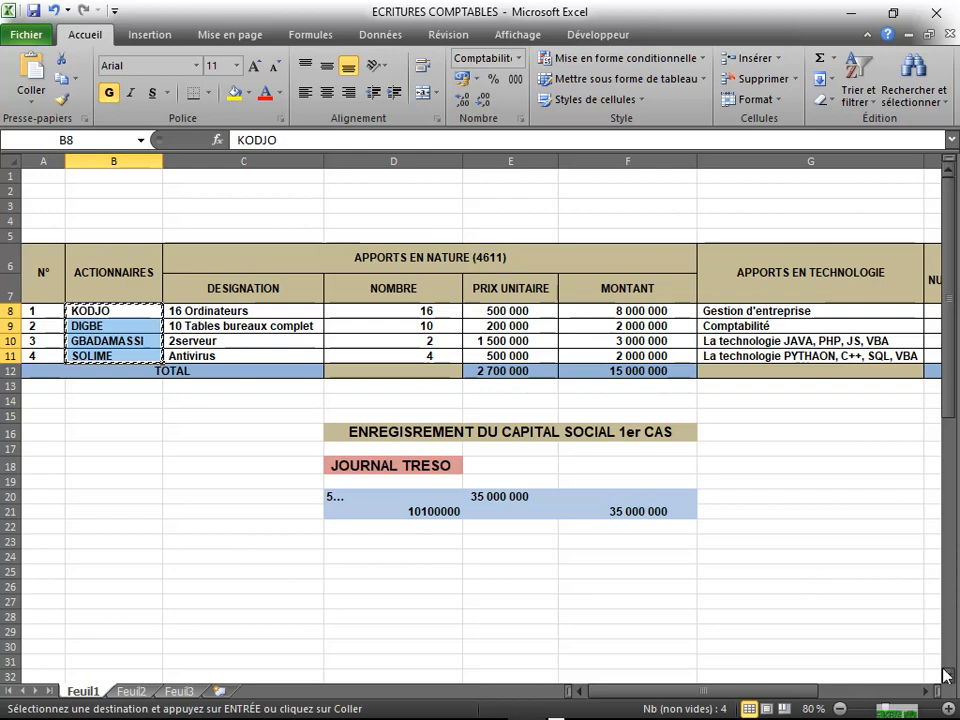
pyautogui.moveTo(945, 680); pyautogui.dragTo(950, 683)
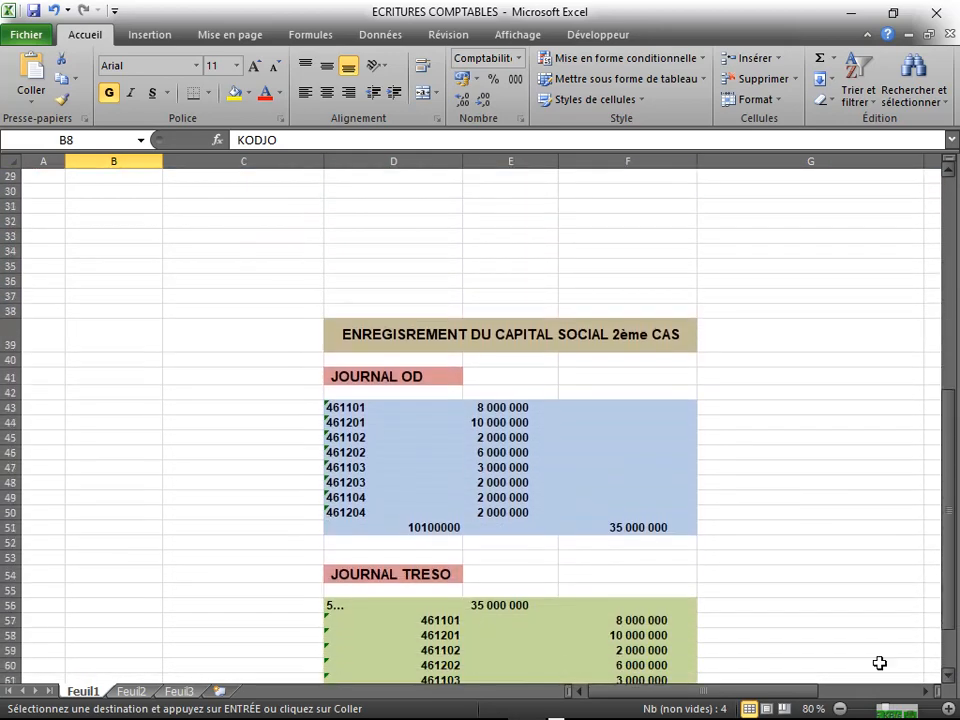
pyautogui.click(113, 406)
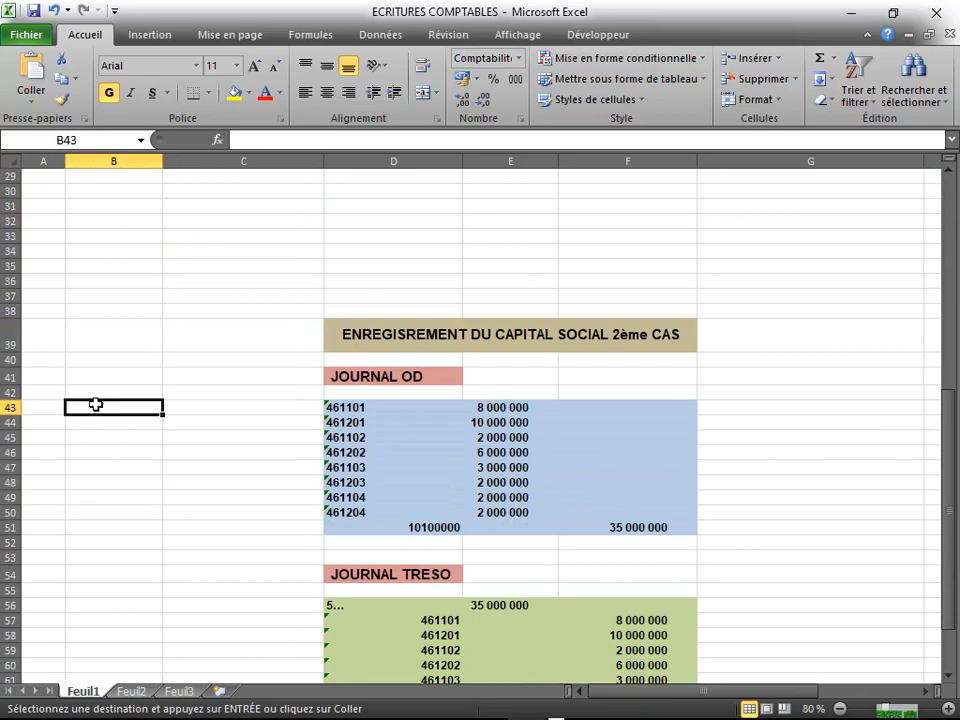
pyautogui.rightClick(94, 410)
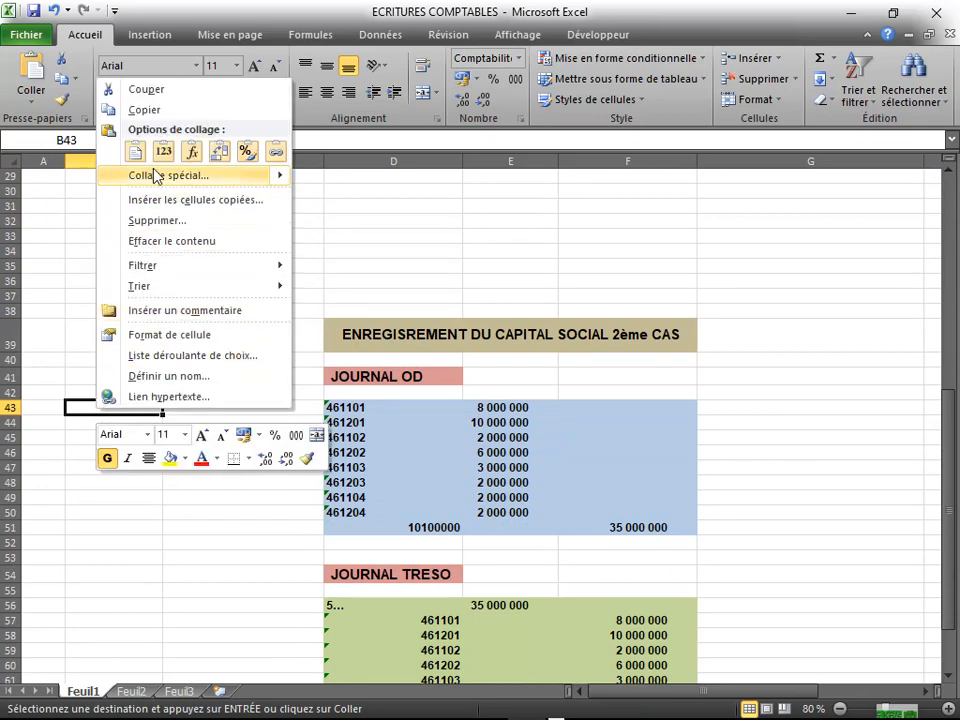
pyautogui.click(164, 151)
pyautogui.click(131, 523)
# Step: Move the first shareholder's name from B43 to C43 and the second shareholder's name from B44 to C45
pyautogui.click(117, 411)
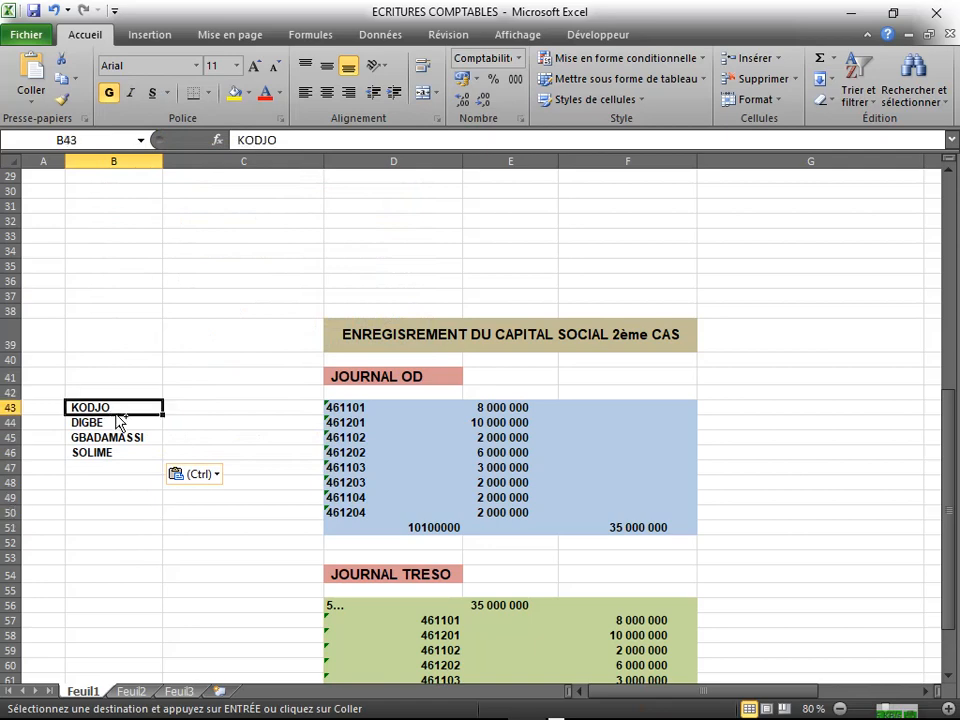
pyautogui.hotkey('ctrl', 'c')
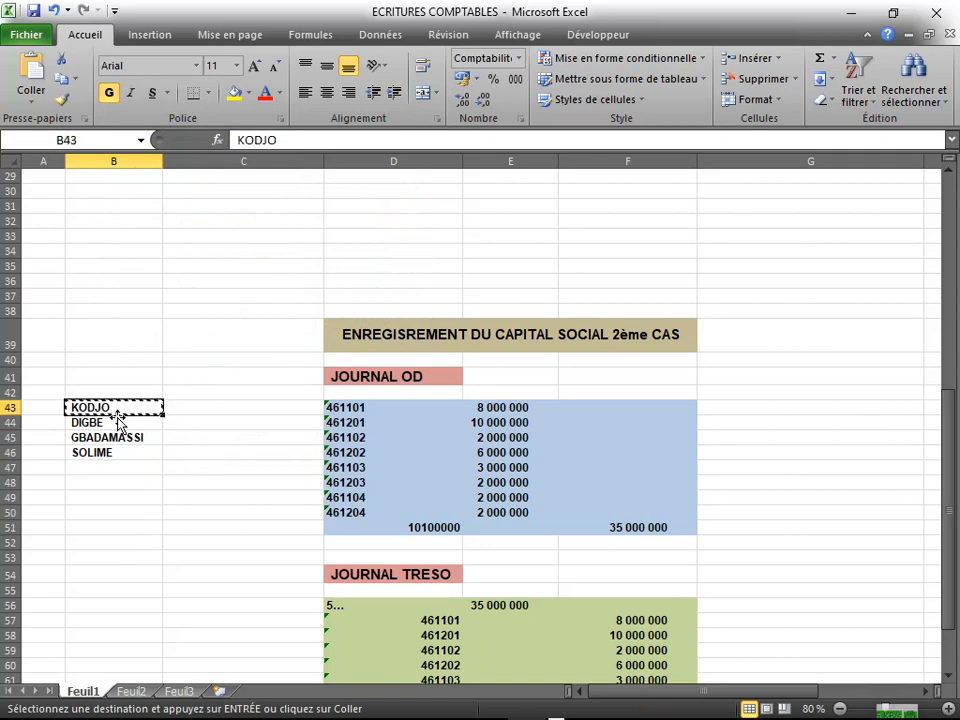
pyautogui.click(269, 413)
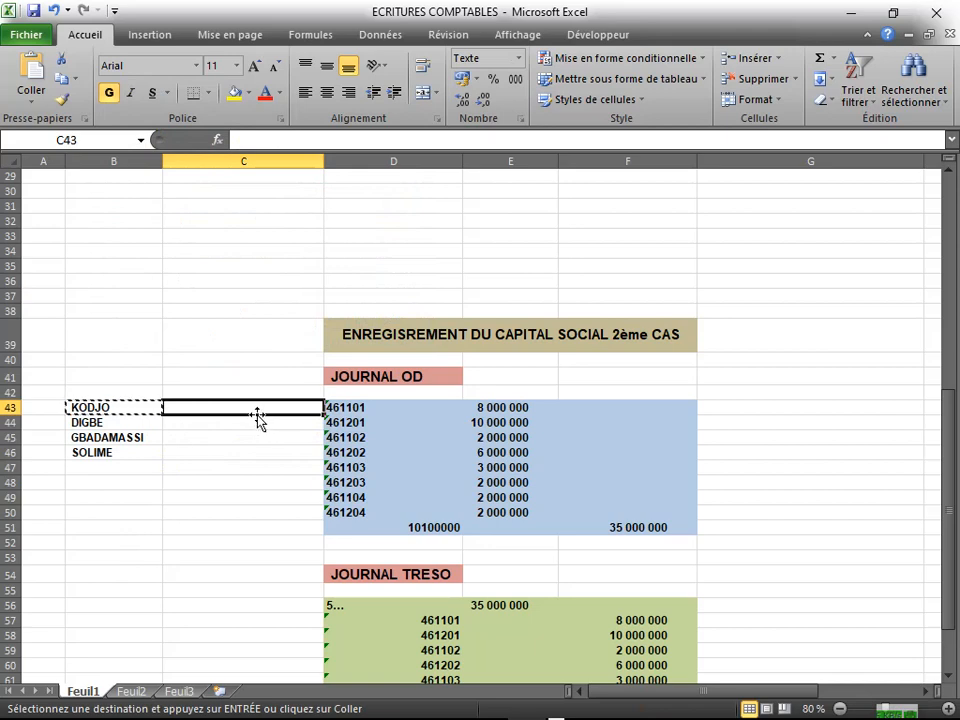
pyautogui.hotkey('ctrl', 'v')
pyautogui.click(88, 421)
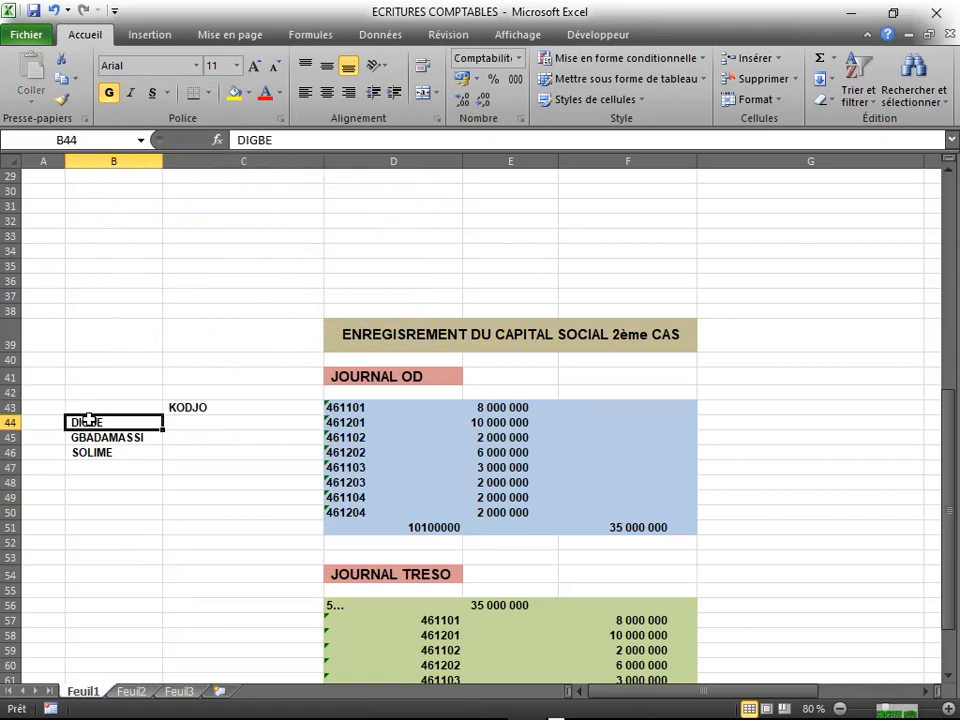
pyautogui.hotkey('ctrl', 'x')
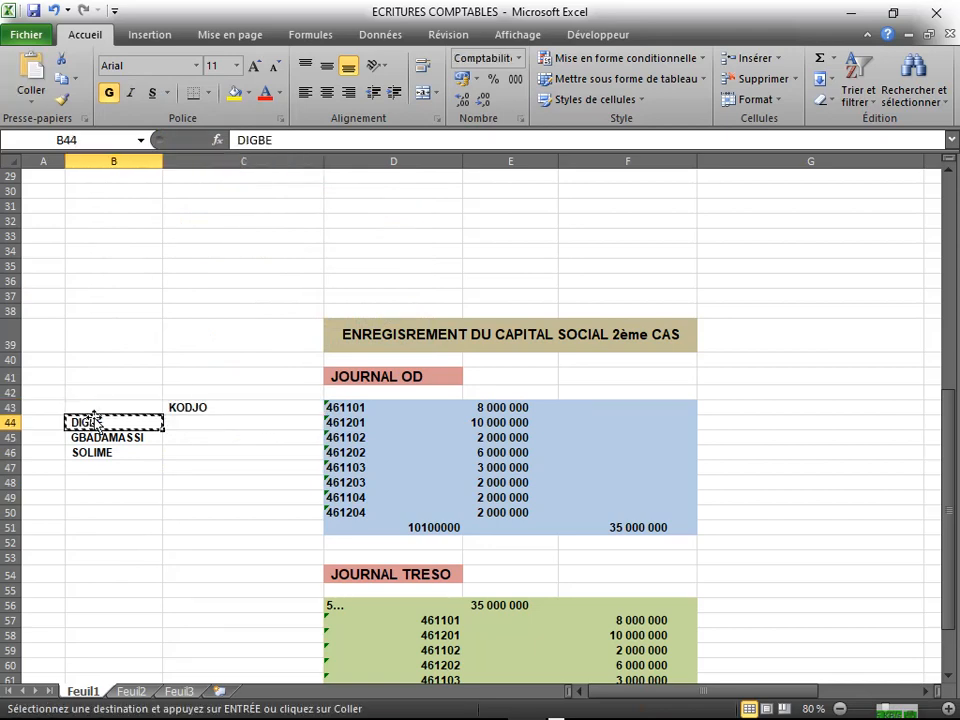
pyautogui.click(272, 440)
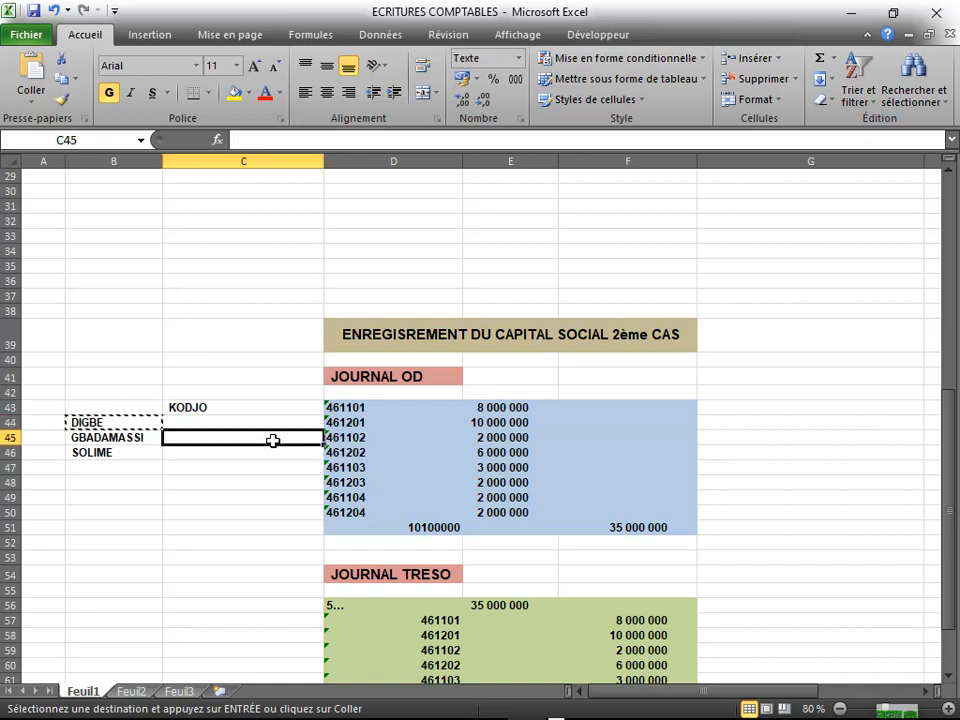
pyautogui.hotkey('ctrl', 'v')
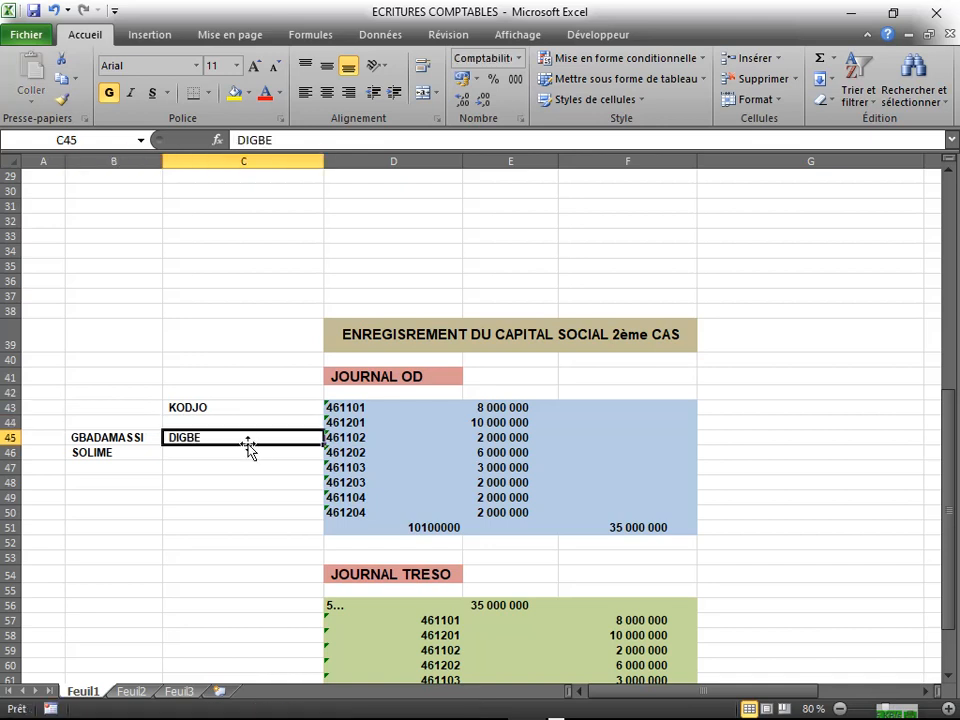
# Step: Move the third shareholder's name from B45 to C47 and the fourth shareholder's name from B46 to C49
pyautogui.click(135, 437)
pyautogui.hotkey('ctrl', 'x')
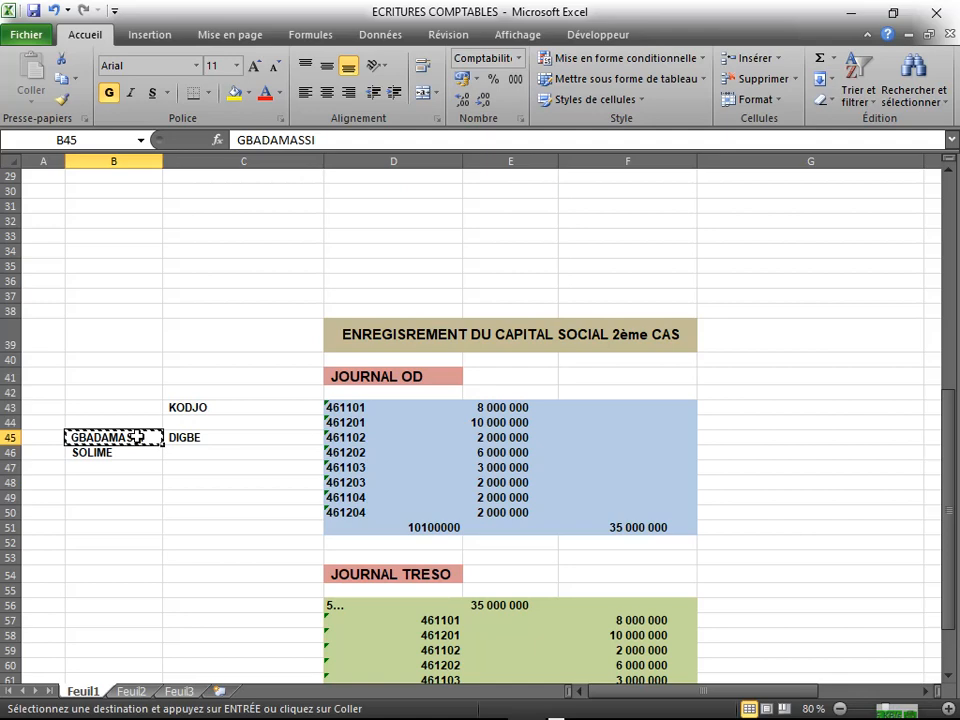
pyautogui.click(270, 469)
pyautogui.hotkey('ctrl', 'v')
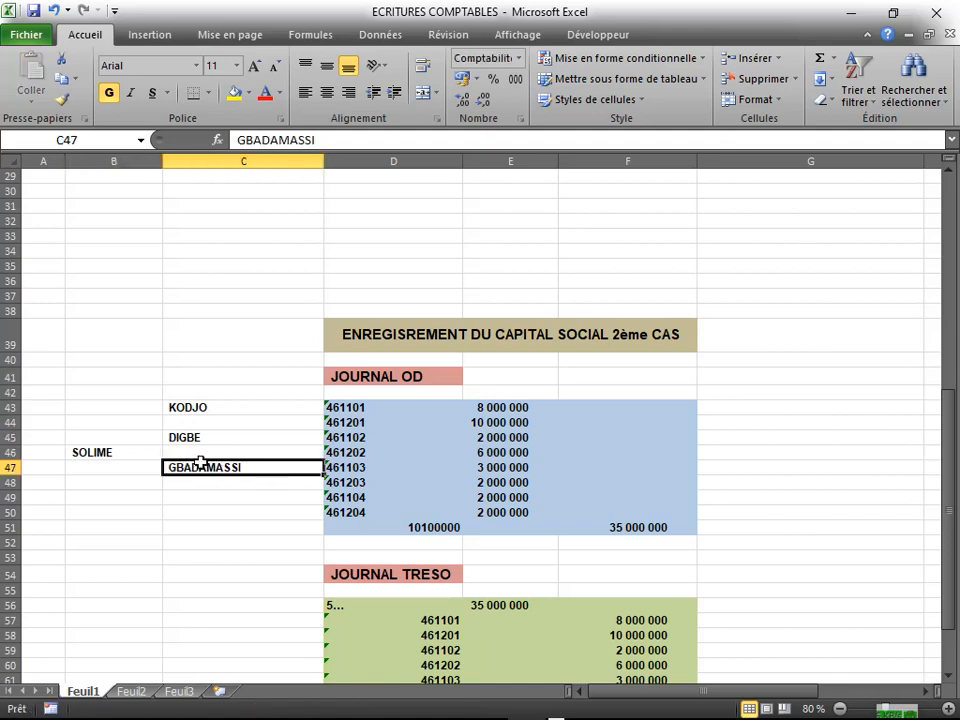
pyautogui.click(112, 442)
pyautogui.click(113, 452)
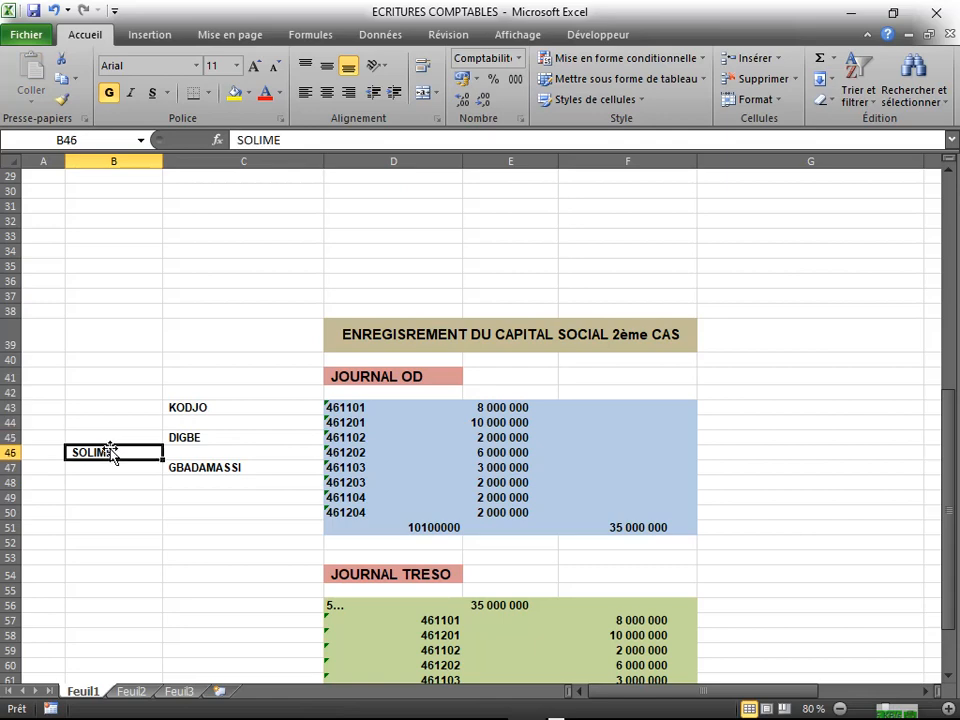
pyautogui.hotkey('ctrl', 'x')
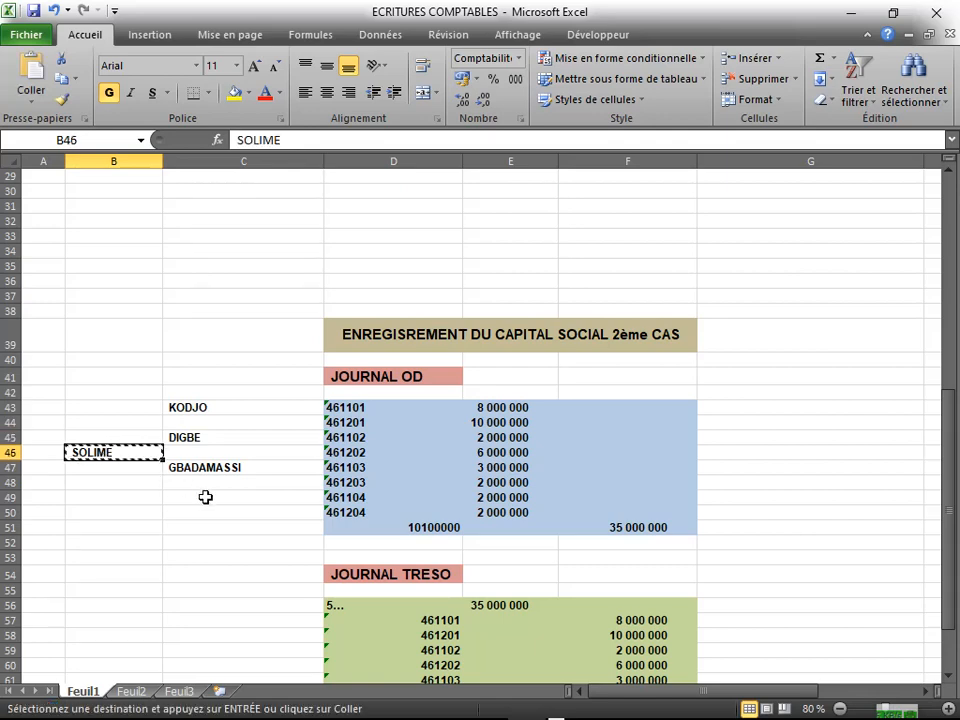
pyautogui.click(278, 496)
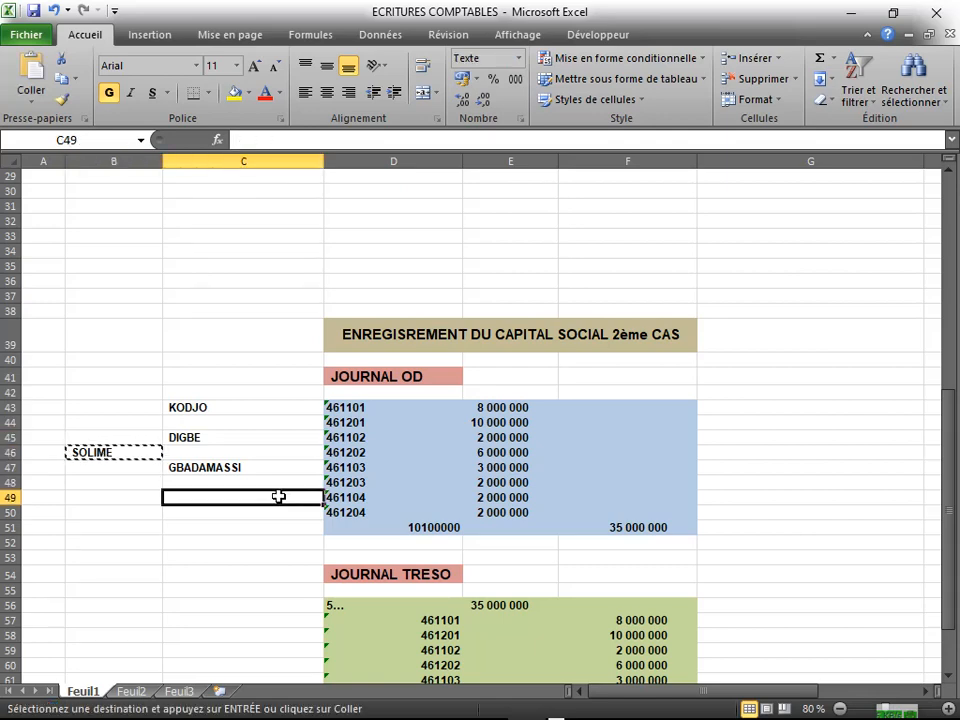
pyautogui.hotkey('ctrl', 'v')
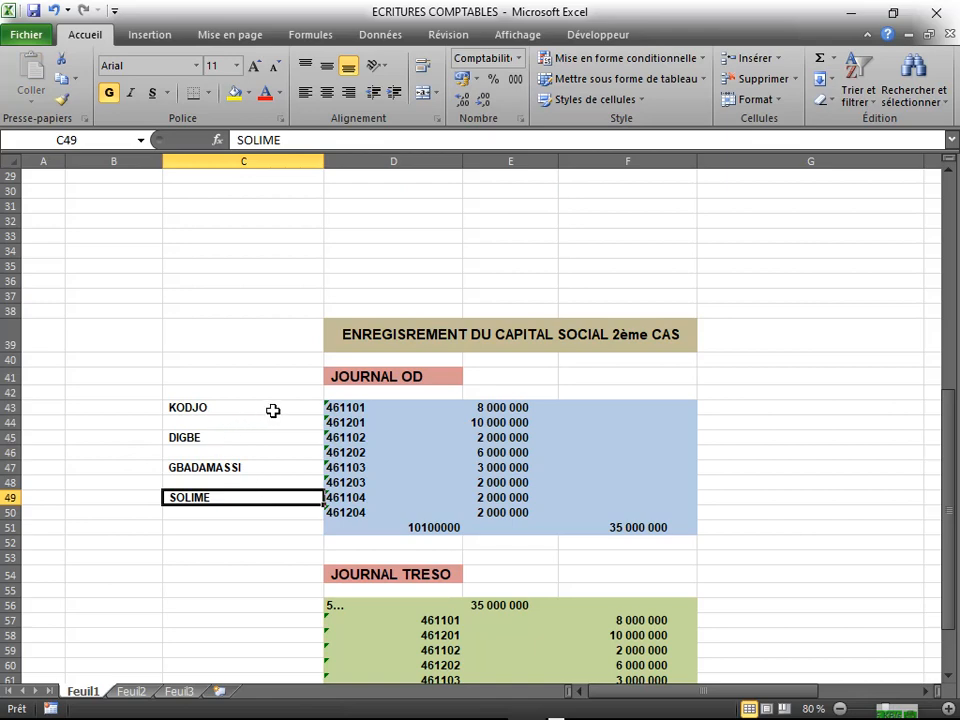
# Step: Merge and center C43:C44 for the first shareholder's name and align it vertically in the middle
pyautogui.moveTo(277, 410); pyautogui.dragTo(285, 423)
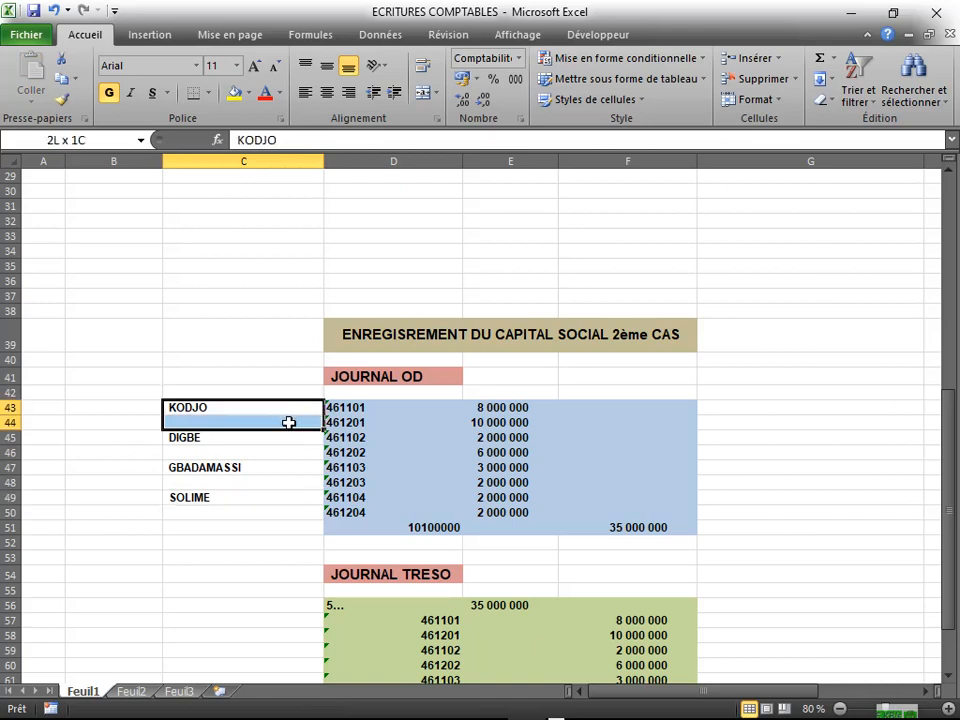
pyautogui.click(424, 92)
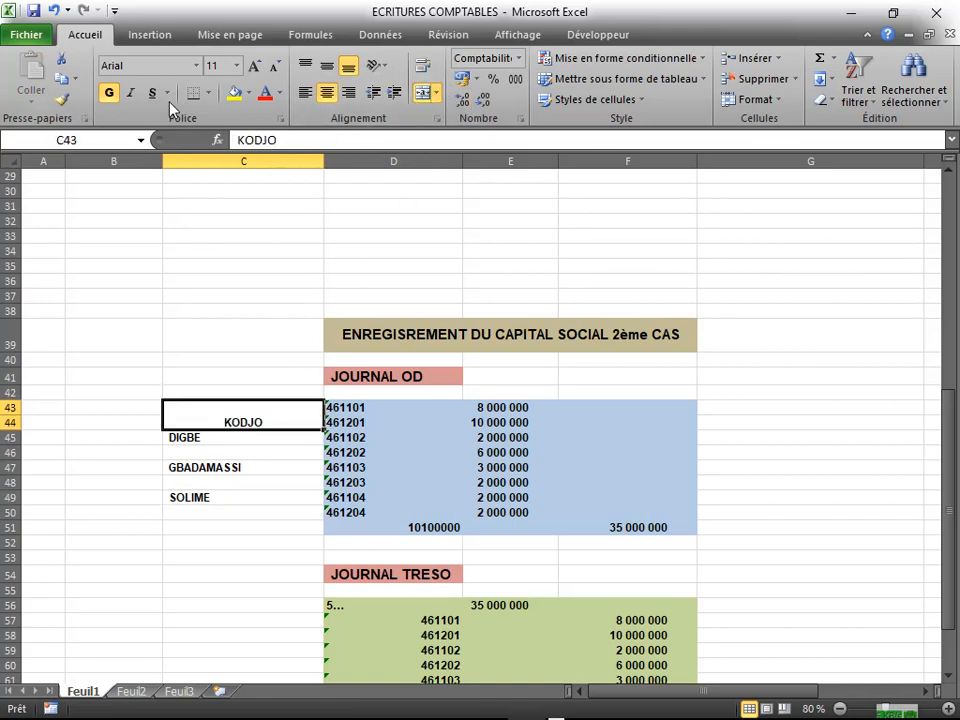
pyautogui.click(328, 67)
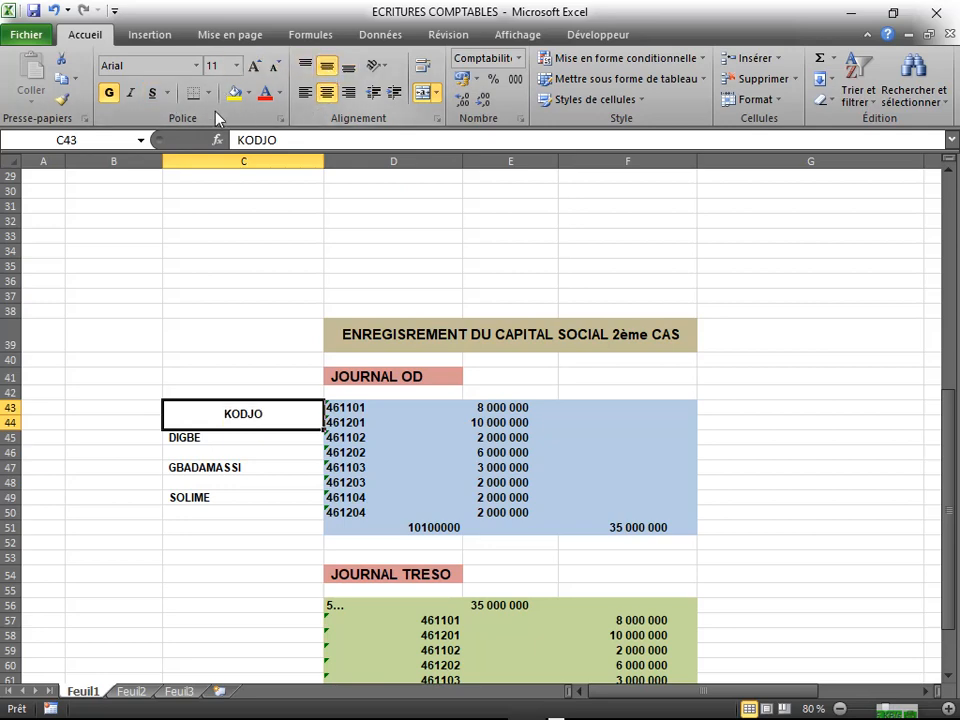
# Step: Copy the merged, centered format of C43 to the other three shareholder names in C45, C47 and C49
pyautogui.click(62, 100)
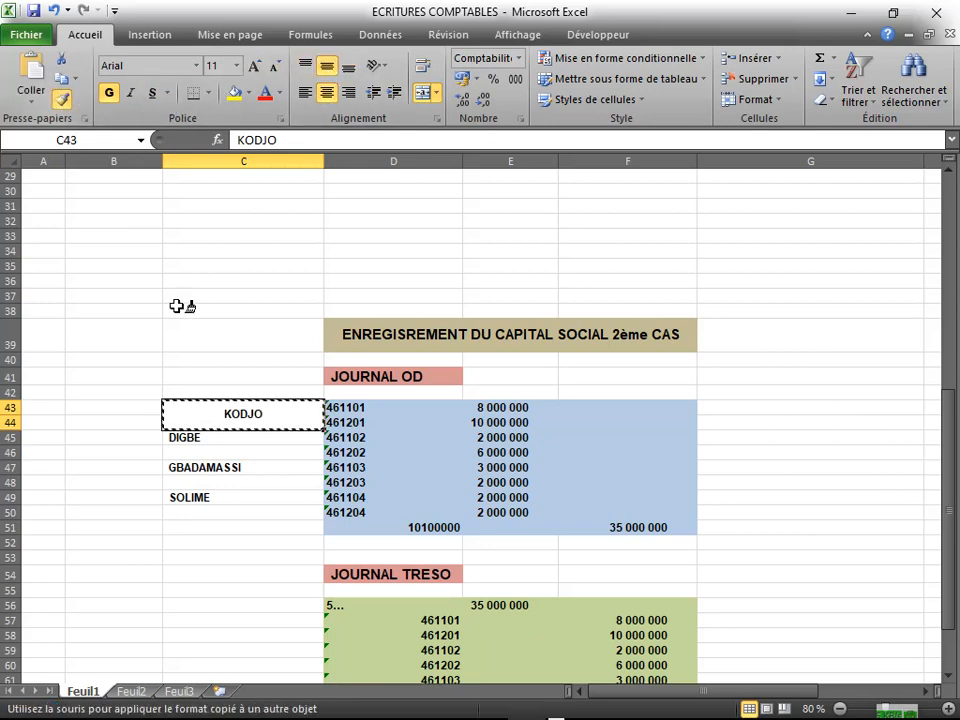
pyautogui.click(197, 437)
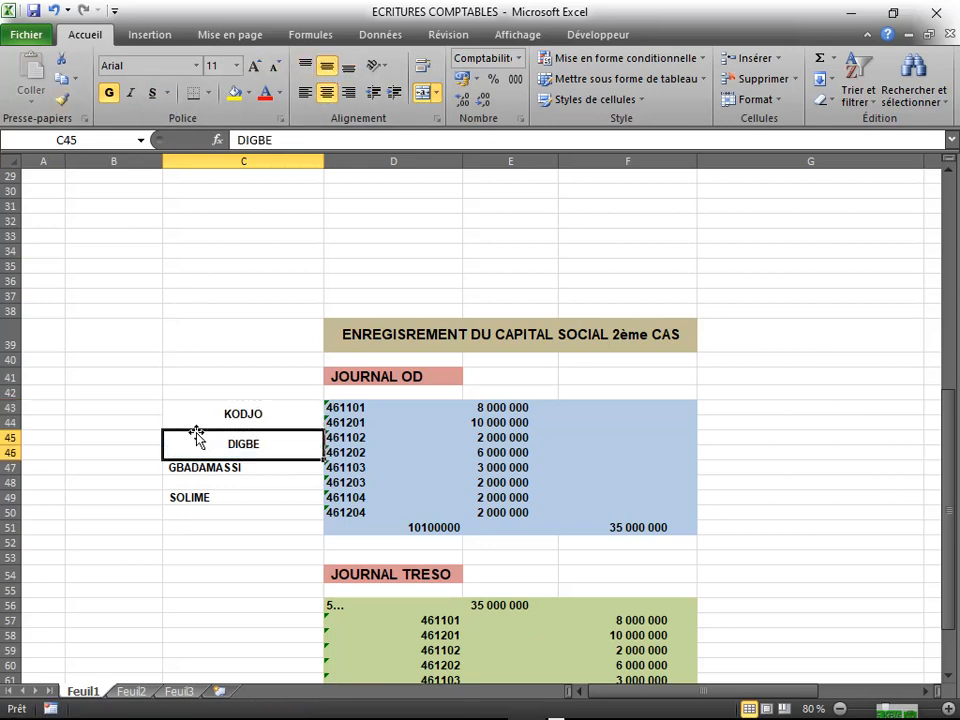
pyautogui.click(62, 100)
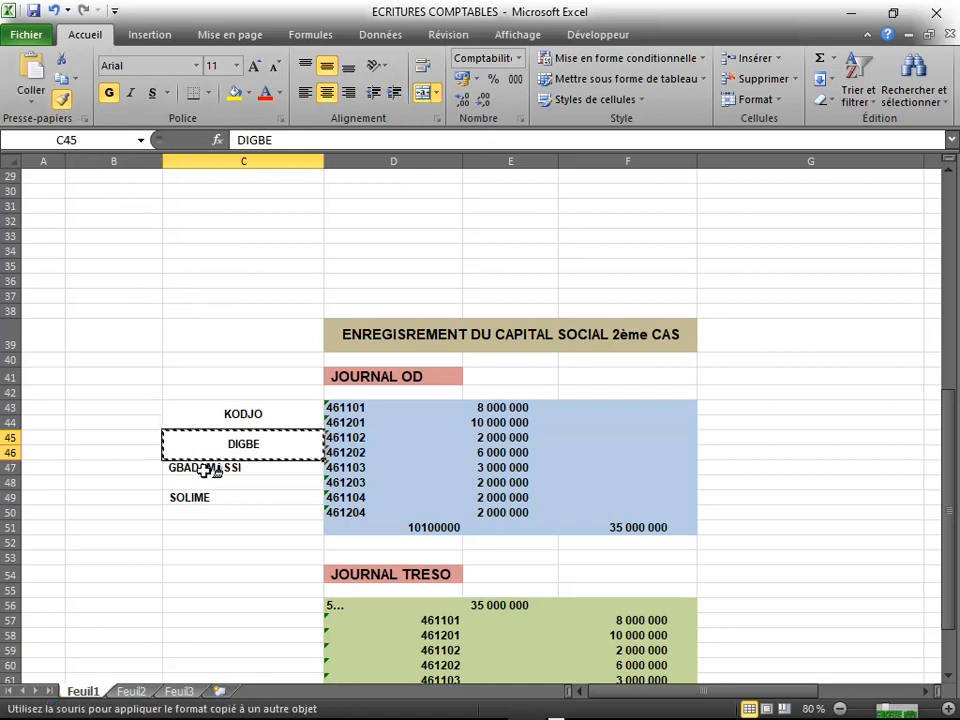
pyautogui.click(205, 468)
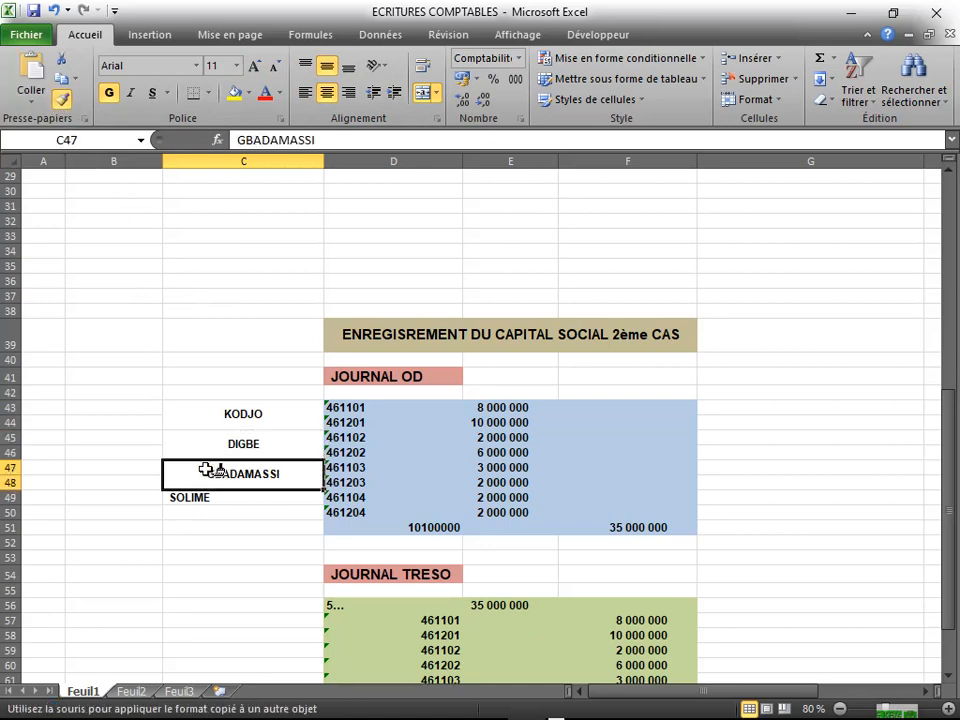
pyautogui.click(62, 100)
pyautogui.click(240, 499)
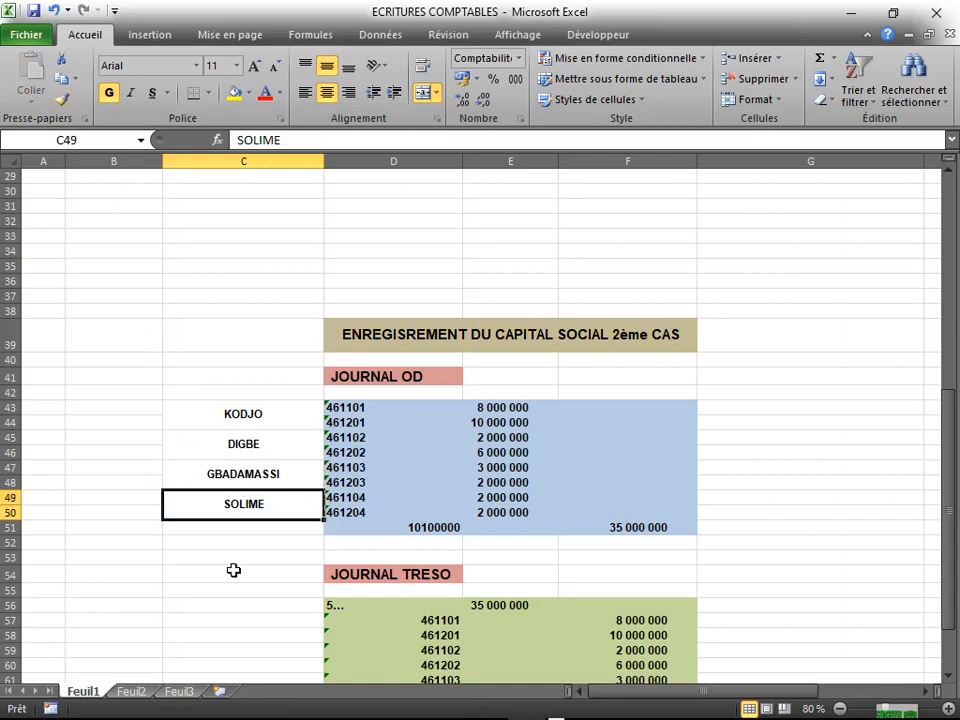
# Step: Apply all borders to the four merged shareholder name cells in C43:C50
pyautogui.moveTo(275, 417); pyautogui.dragTo(311, 510)
pyautogui.click(210, 93)
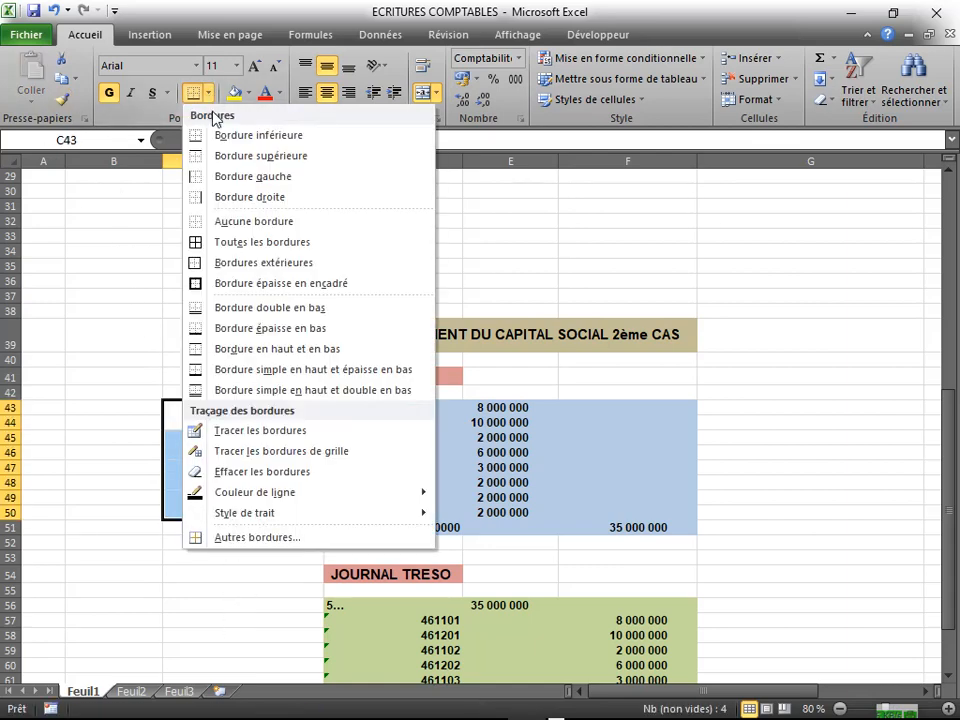
pyautogui.click(249, 242)
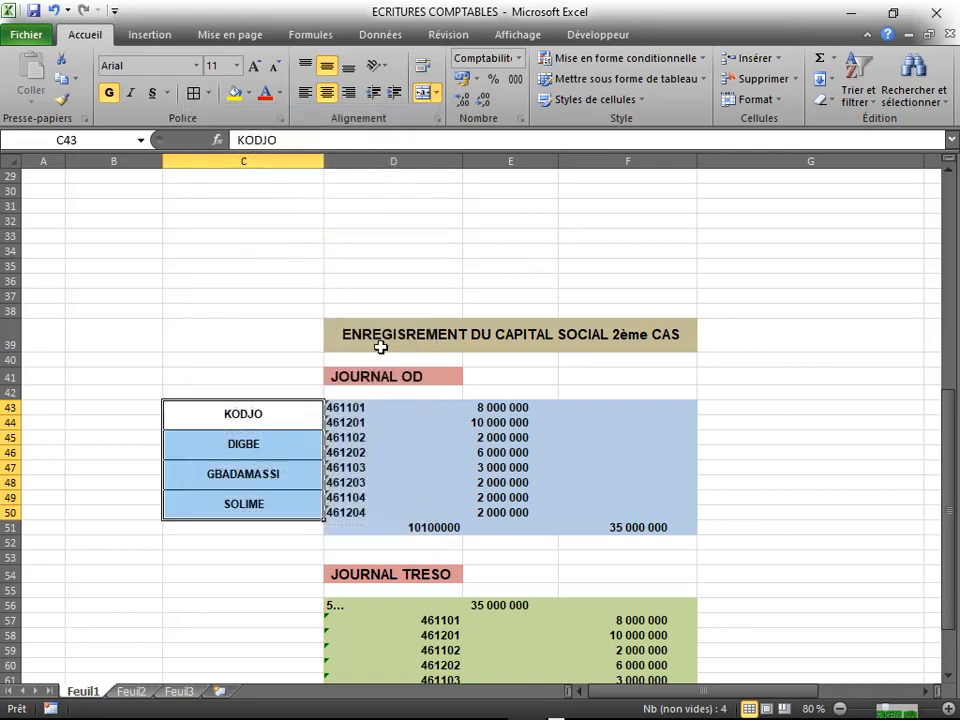
pyautogui.click(754, 377)
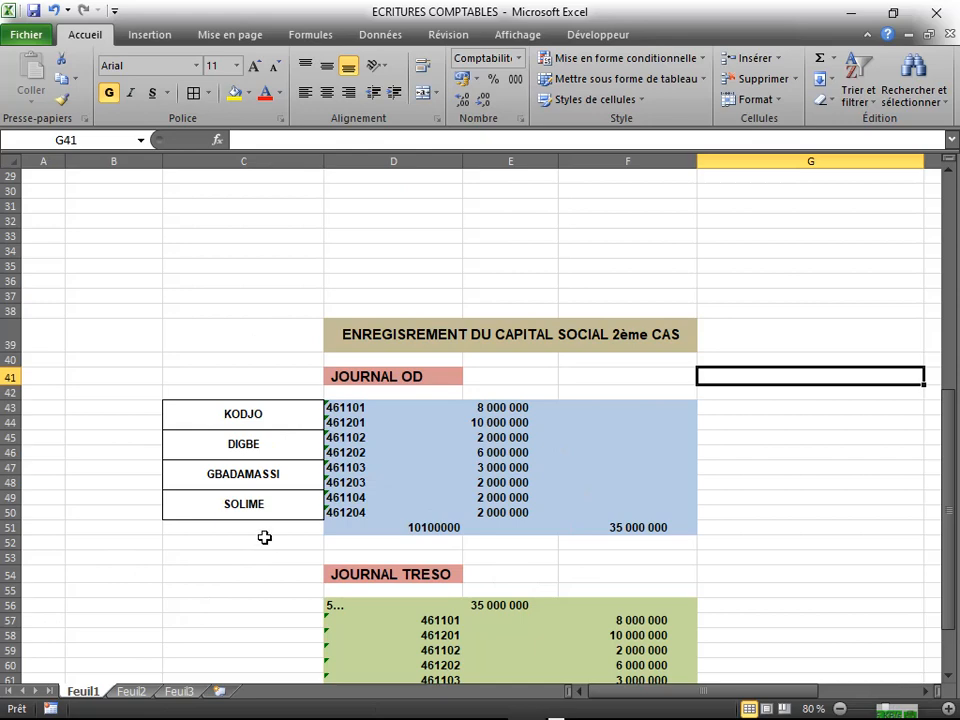
# Step: Review the first shareholder's accounts 461101 and 461201 and the capital account 10100000 with its credit amount in JOURNAL OD
pyautogui.click(249, 416)
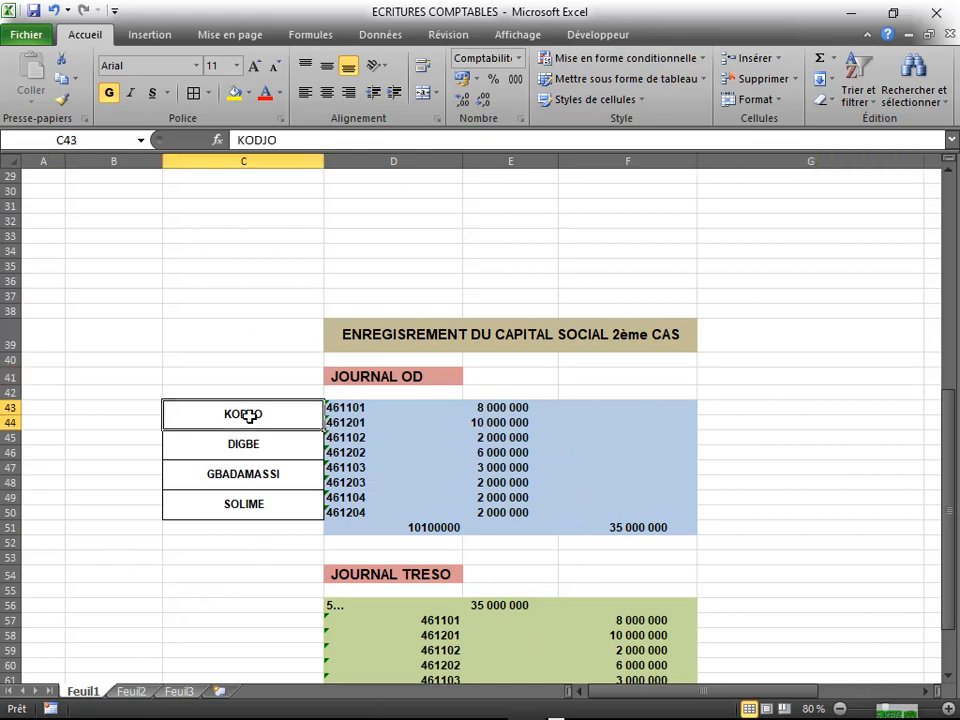
pyautogui.click(368, 412)
pyautogui.click(355, 432)
pyautogui.click(360, 422)
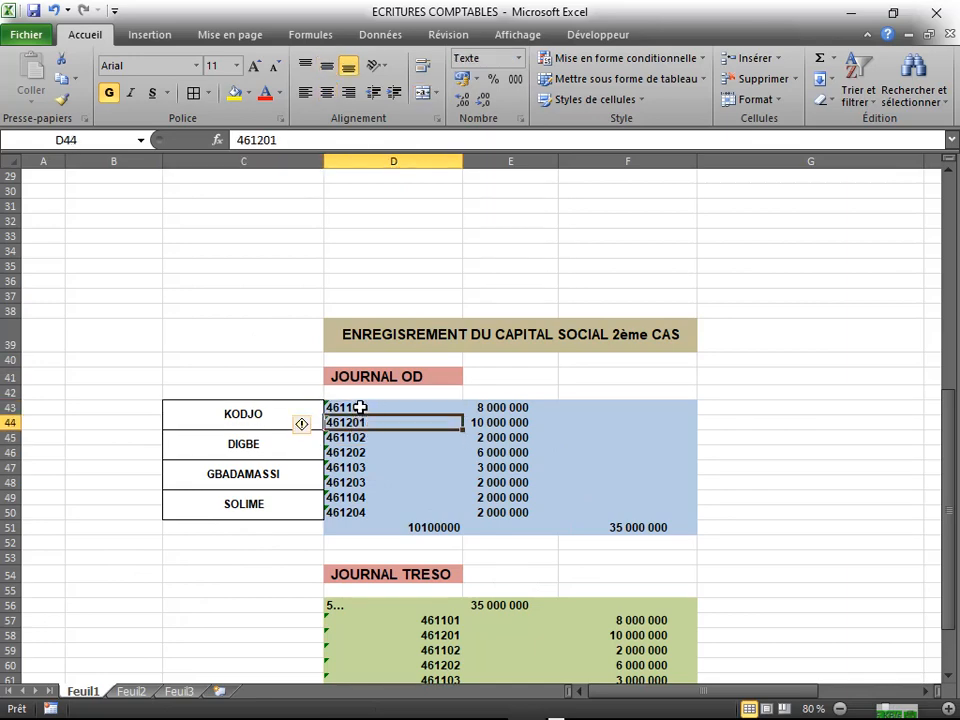
pyautogui.click(368, 407)
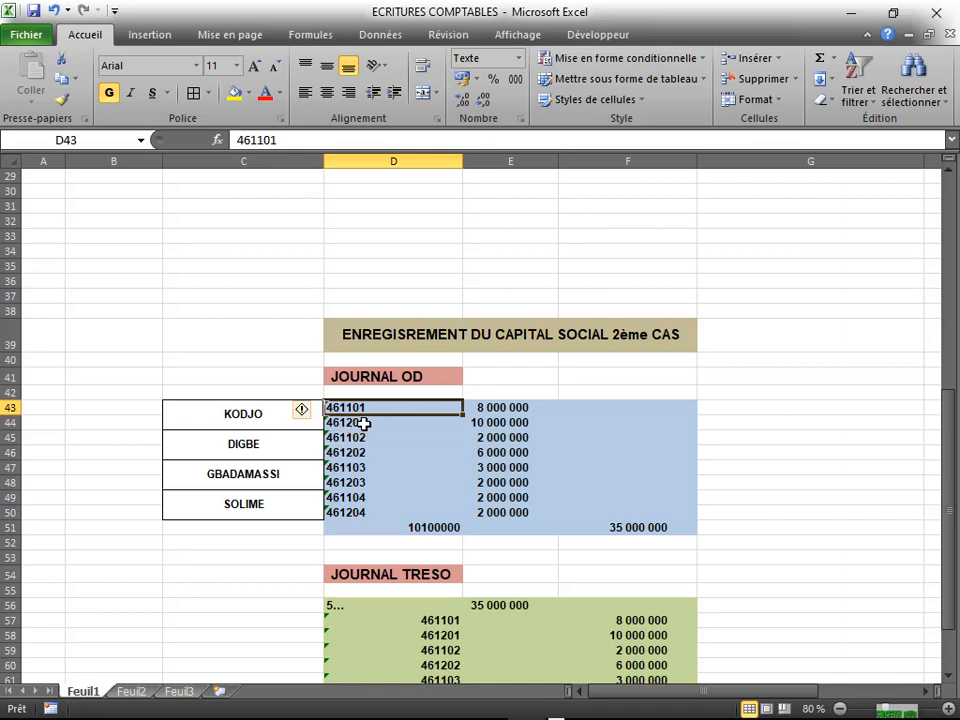
pyautogui.click(364, 424)
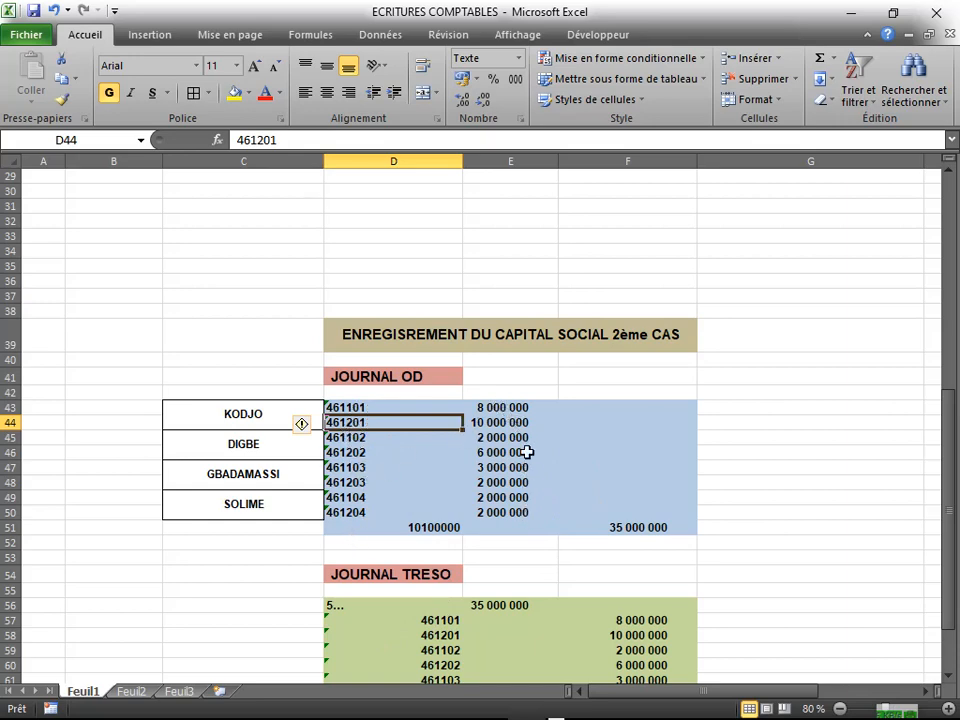
pyautogui.click(642, 527)
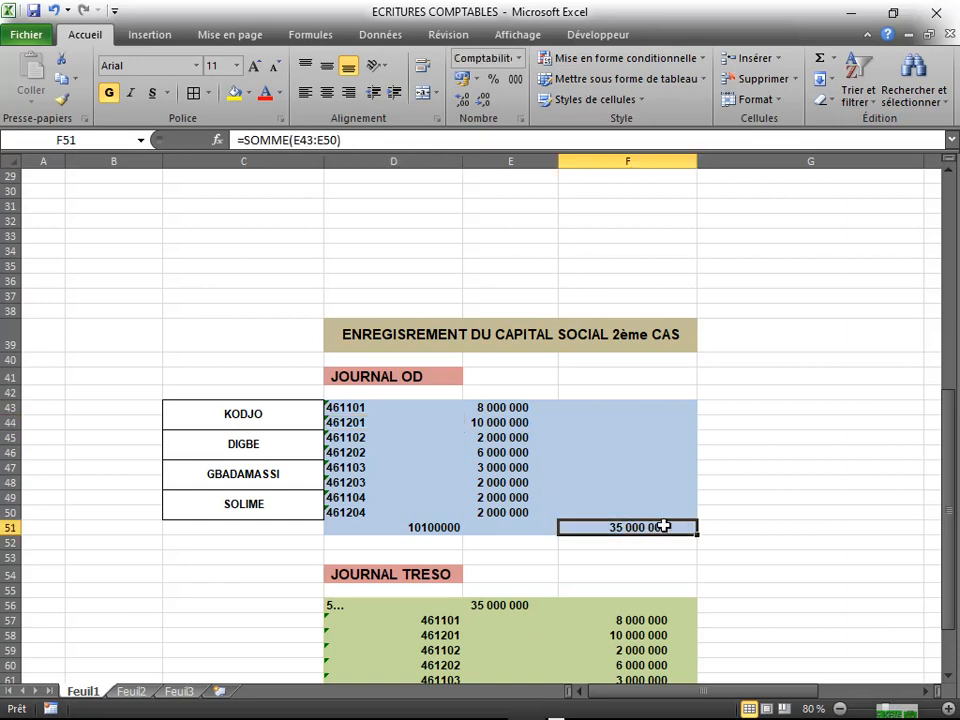
pyautogui.click(444, 525)
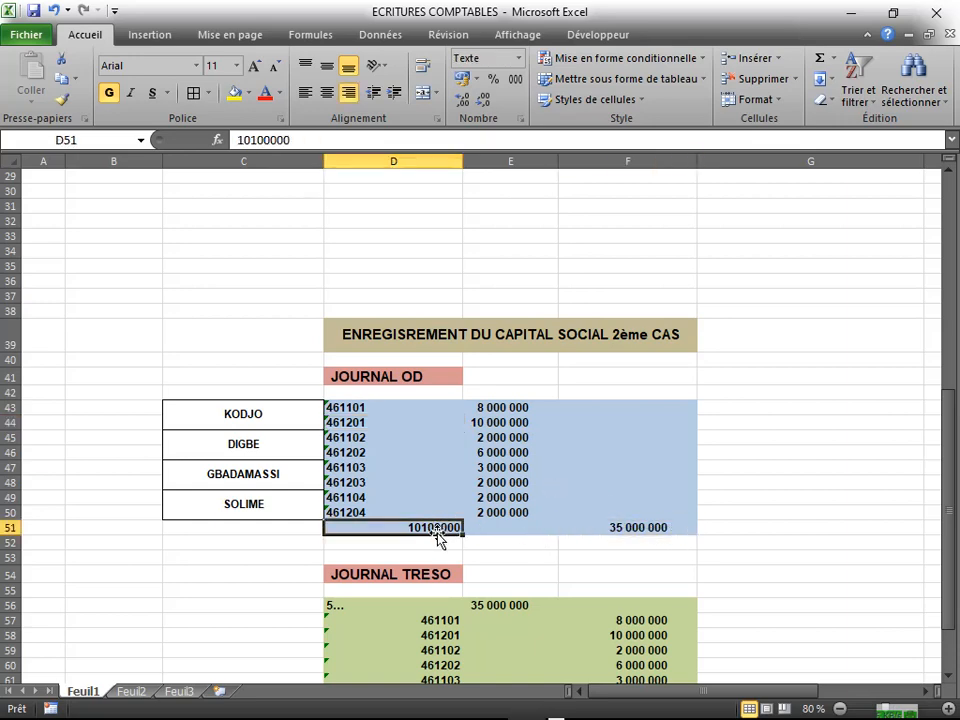
pyautogui.click(650, 526)
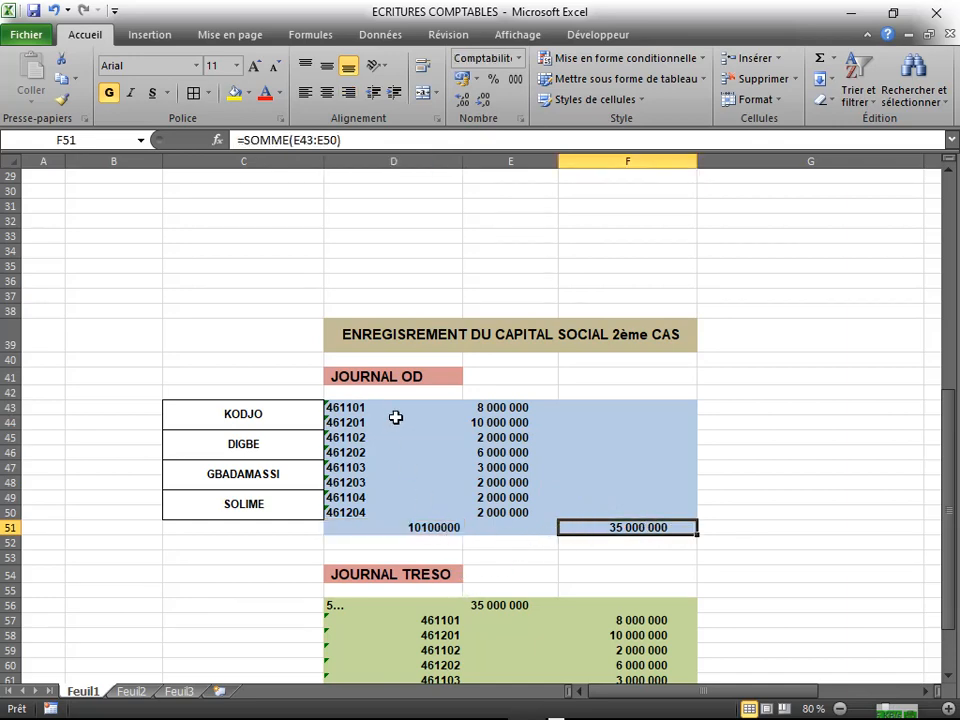
pyautogui.click(418, 378)
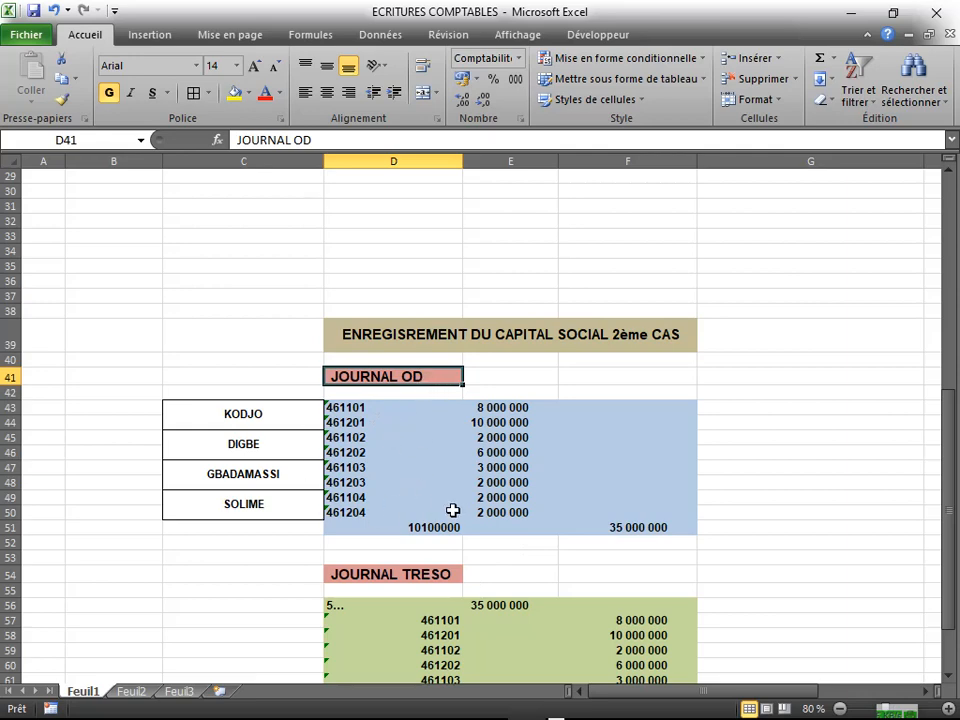
# Step: Copy the four bordered shareholder name cells C43:C50 to C57:C64 beside the JOURNAL TRESO entries and save the workbook
pyautogui.moveTo(950, 450); pyautogui.dragTo(953, 485)
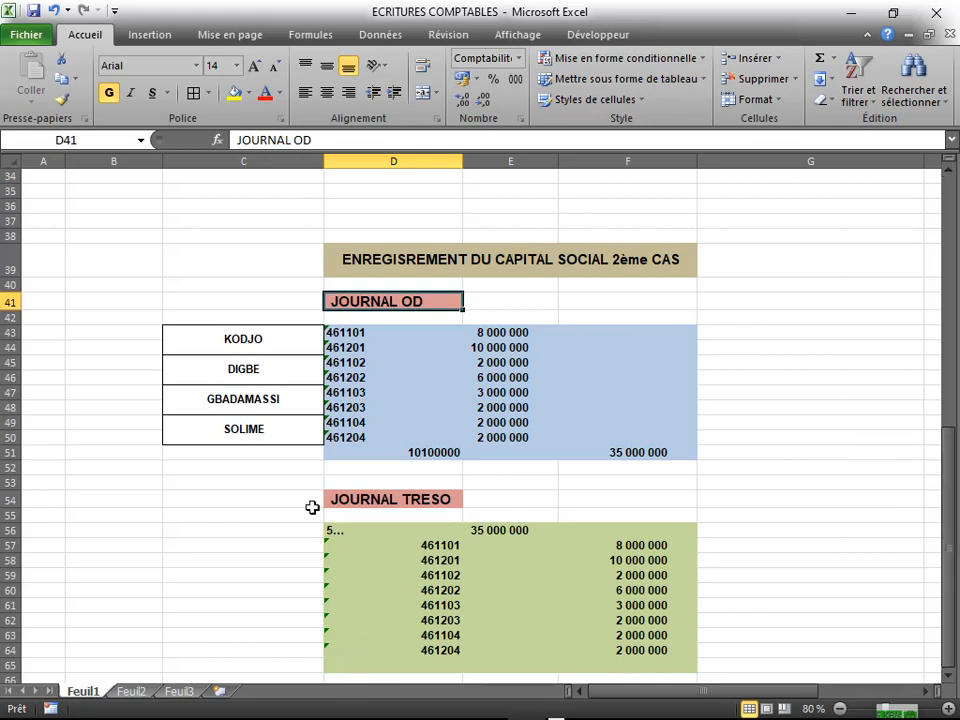
pyautogui.moveTo(240, 339); pyautogui.dragTo(276, 432)
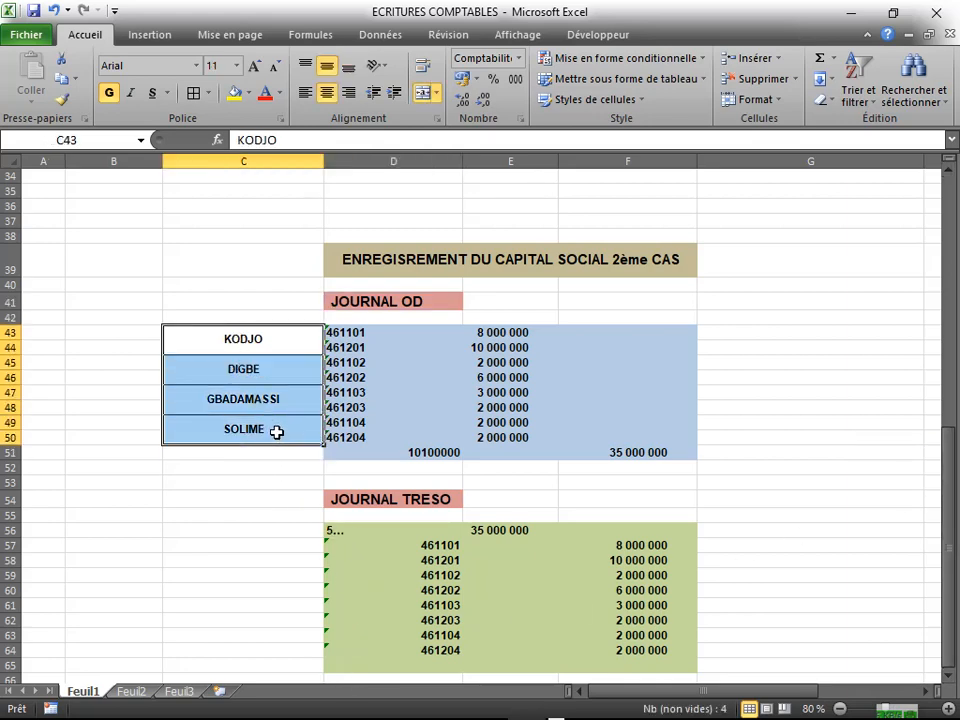
pyautogui.hotkey('ctrl', 'c')
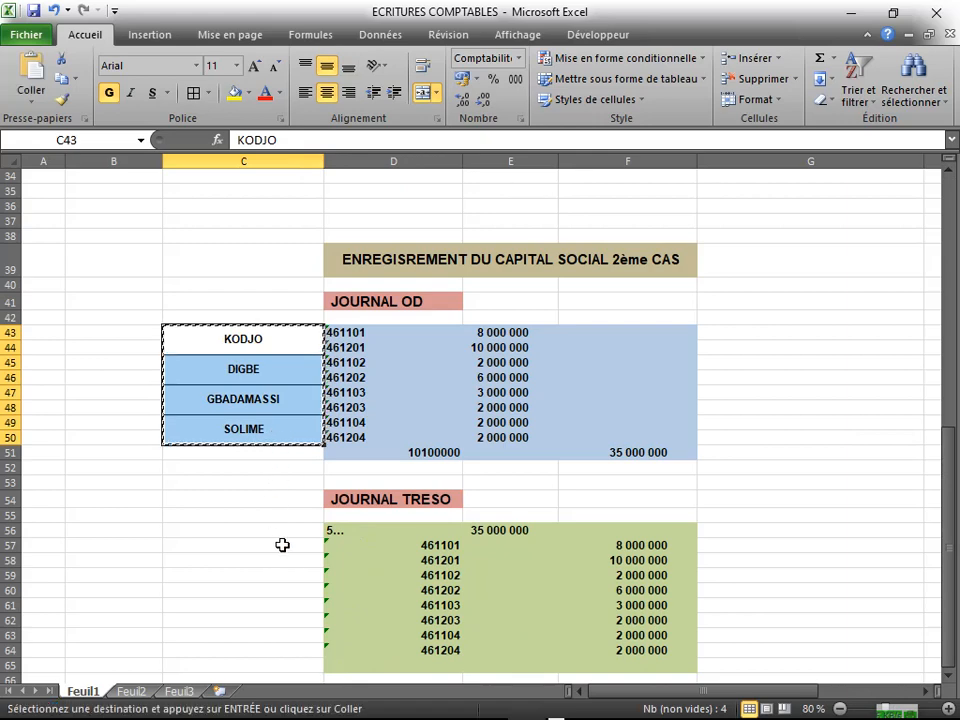
pyautogui.click(244, 548)
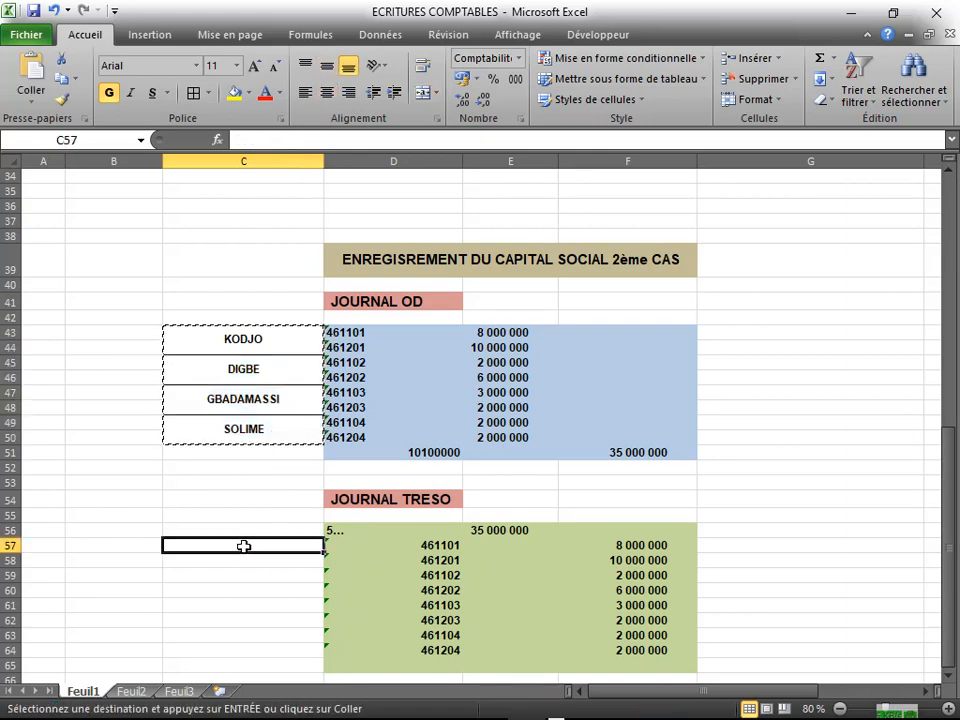
pyautogui.hotkey('ctrl', 'v')
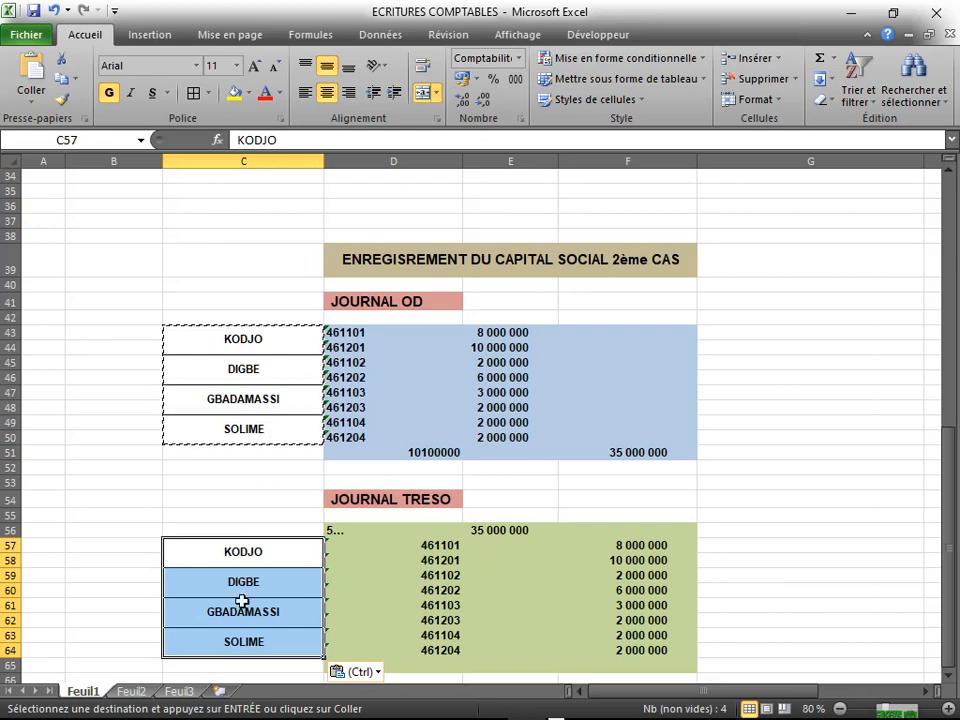
pyautogui.click(717, 588)
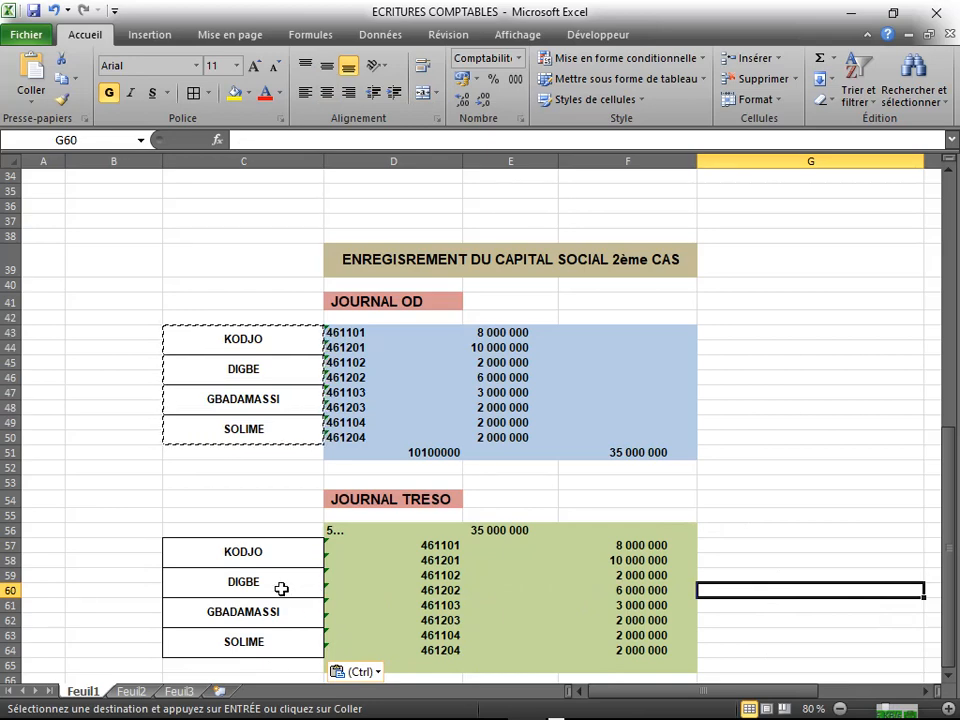
pyautogui.click(33, 12)
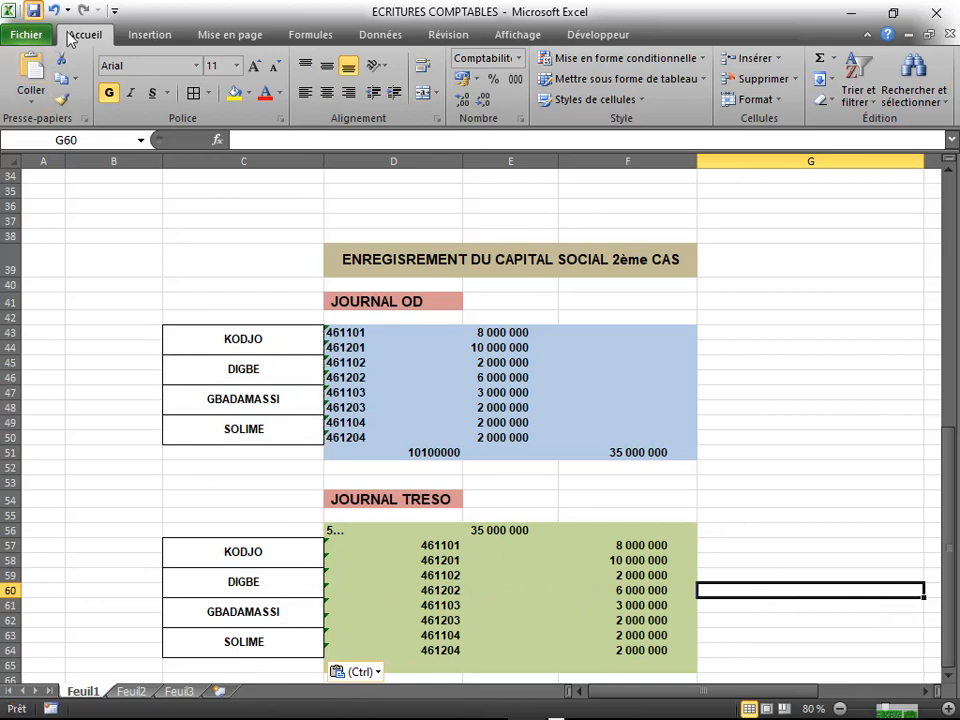
pyautogui.click(591, 506)
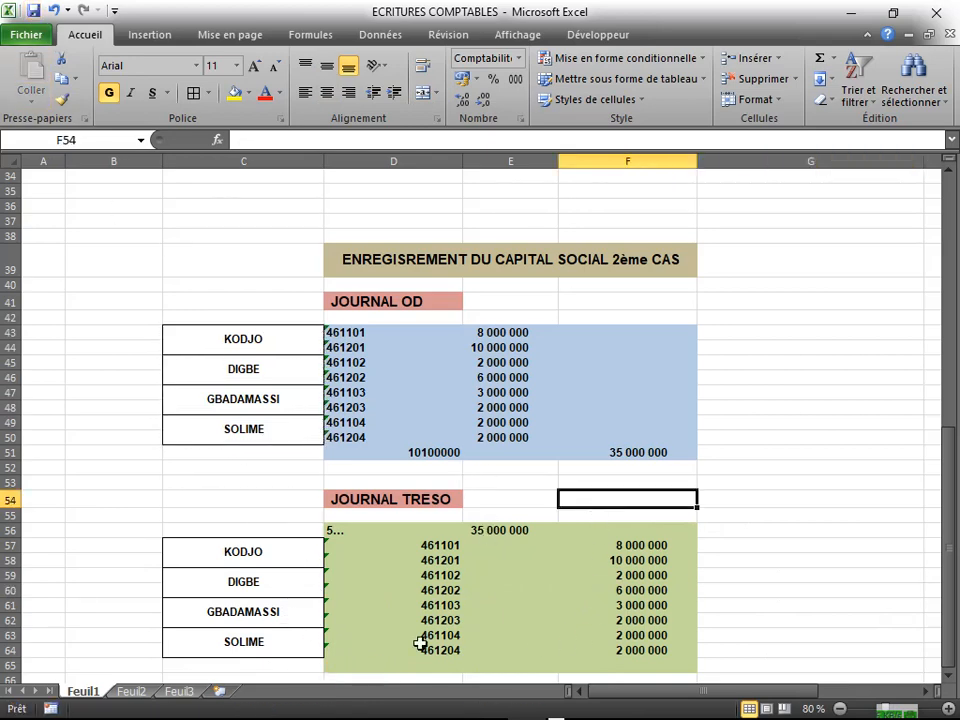
# Step: Switch to Sage 100 Comptabilité i7 and delete both CAPITAL SOCIAL entries from the February 2022 CAISSE journal
pyautogui.moveTo(950, 563)
pyautogui.mouseDown()
pyautogui.moveTo(949, 465)
pyautogui.moveTo(950, 563)
pyautogui.moveTo(953, 510)
pyautogui.moveTo(953, 540)
pyautogui.mouseUp()
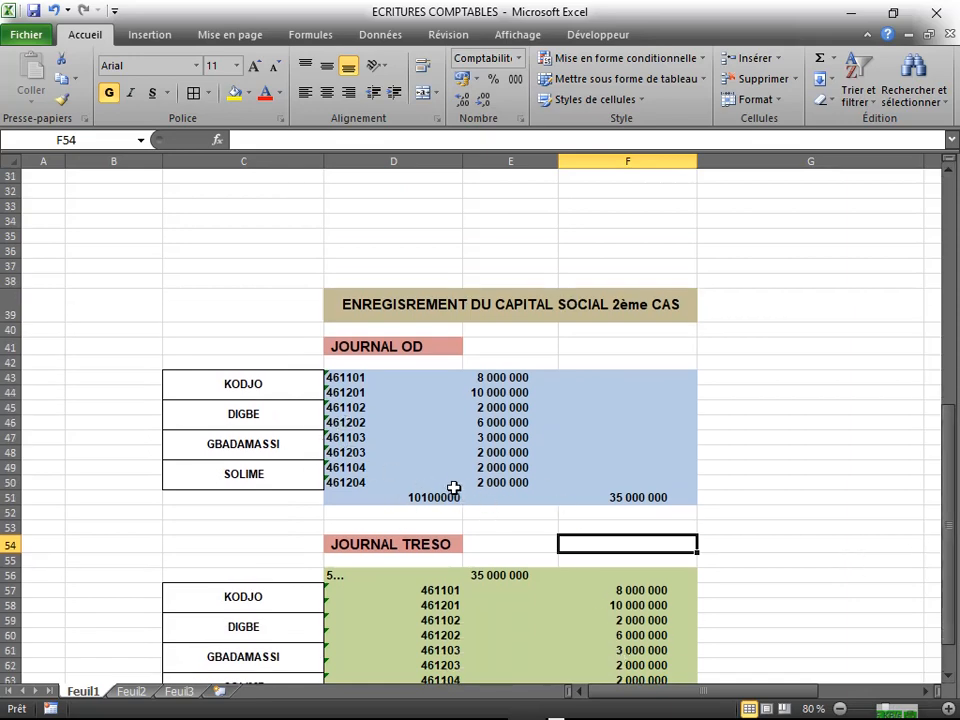
pyautogui.moveTo(553, 698)
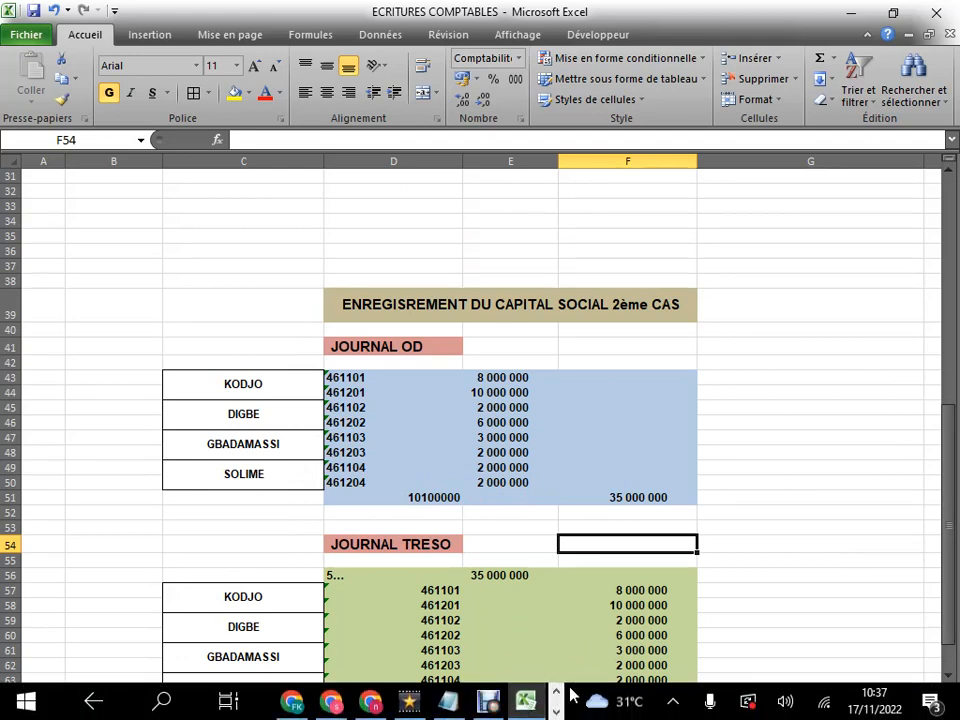
pyautogui.click(555, 697)
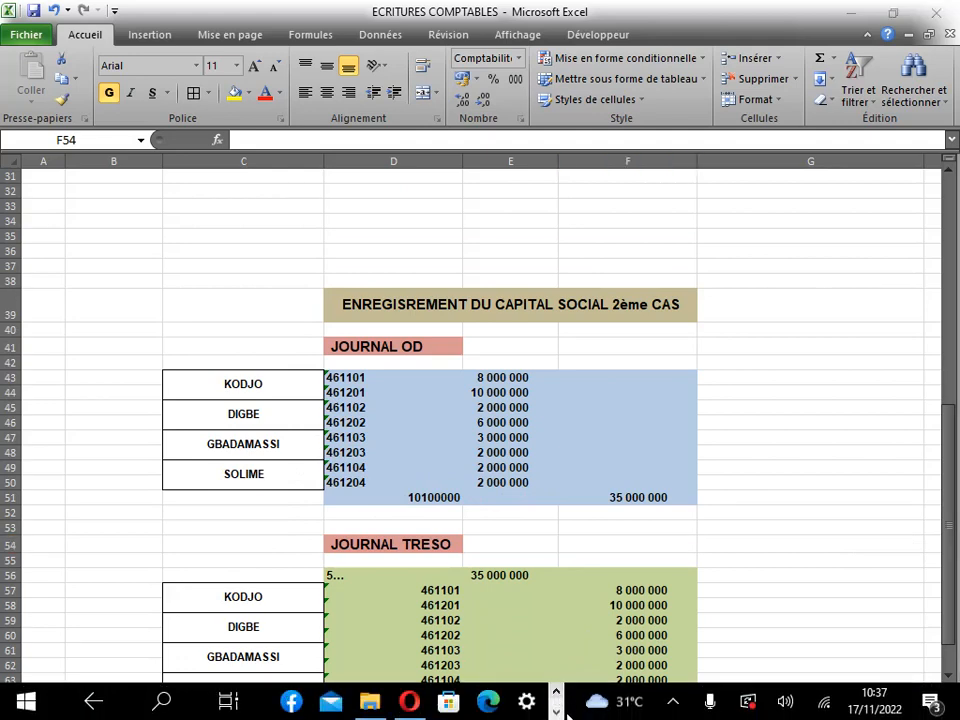
pyautogui.click(556, 712)
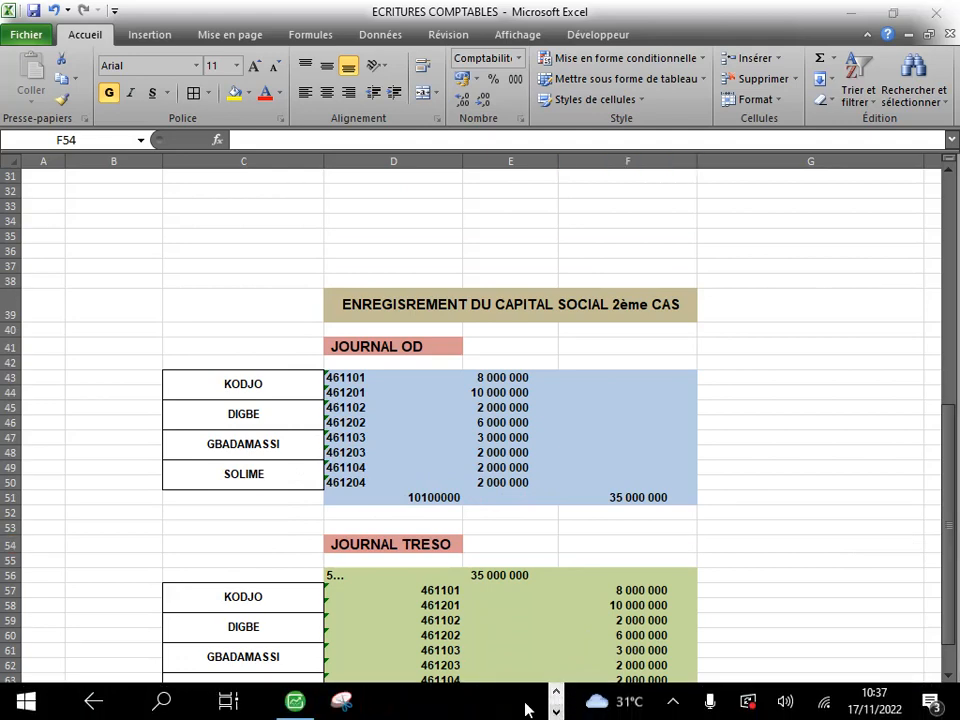
pyautogui.click(295, 703)
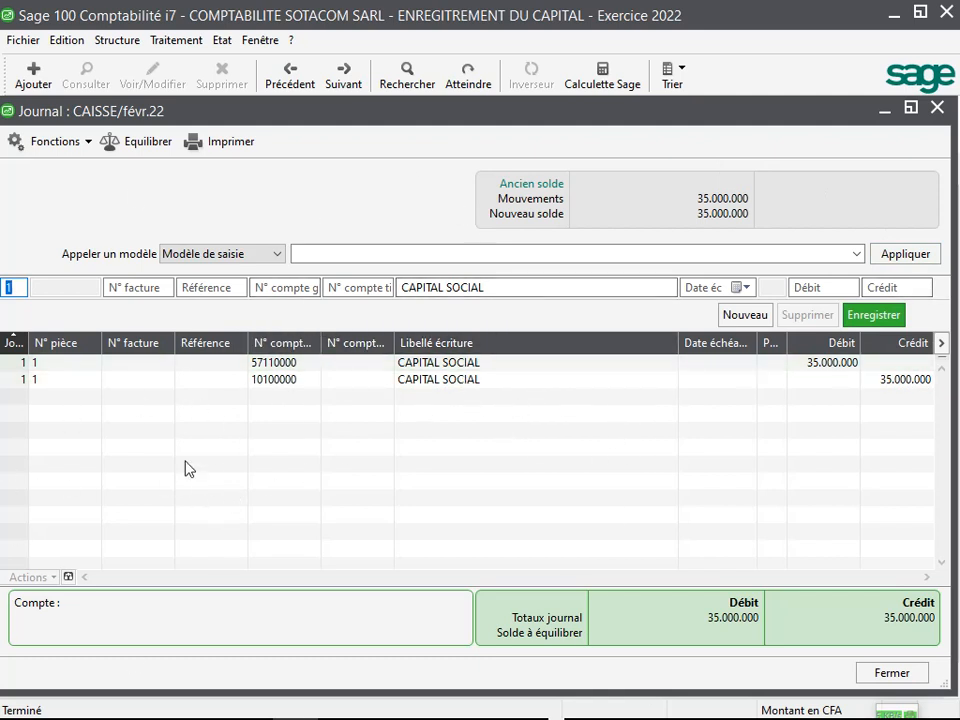
pyautogui.click(294, 362)
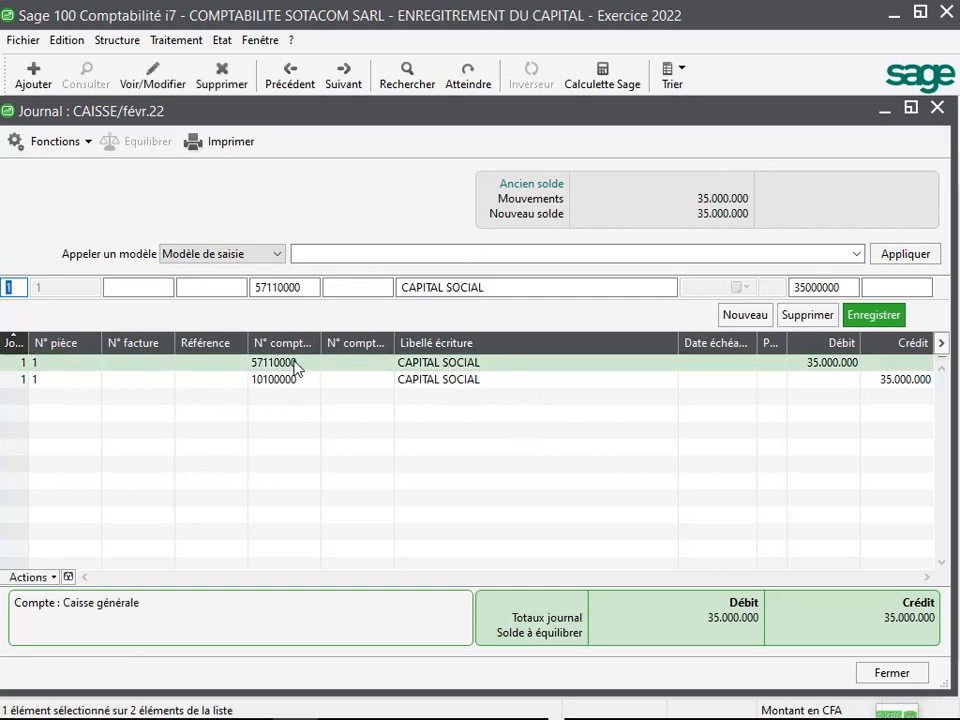
pyautogui.keyDown('shift'); pyautogui.click(290, 382); pyautogui.keyUp('shift')
pyautogui.rightClick(289, 384)
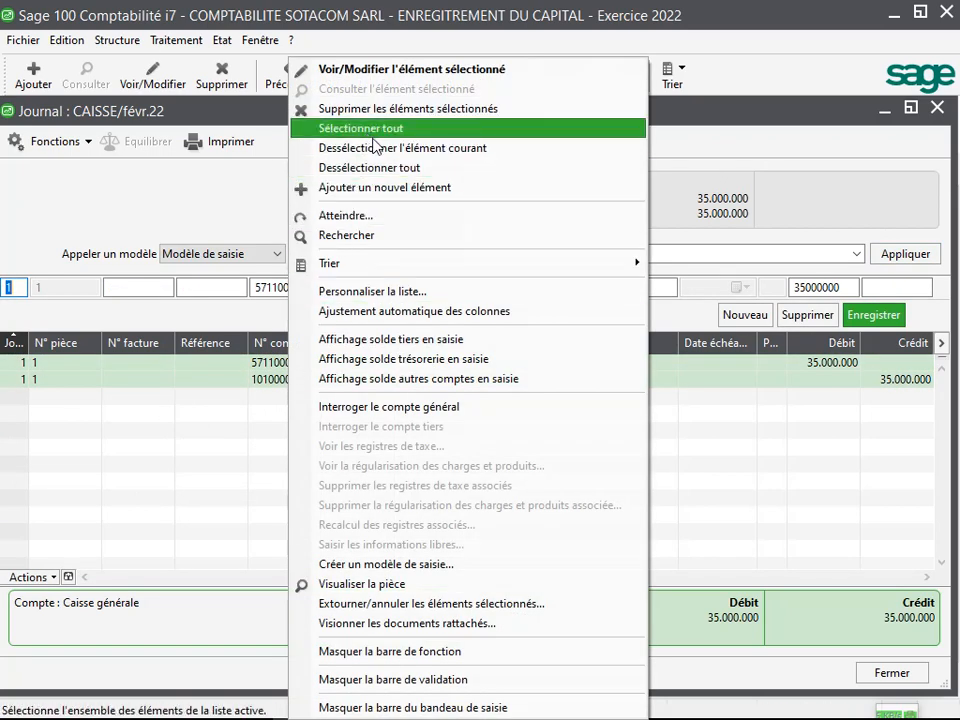
pyautogui.click(370, 108)
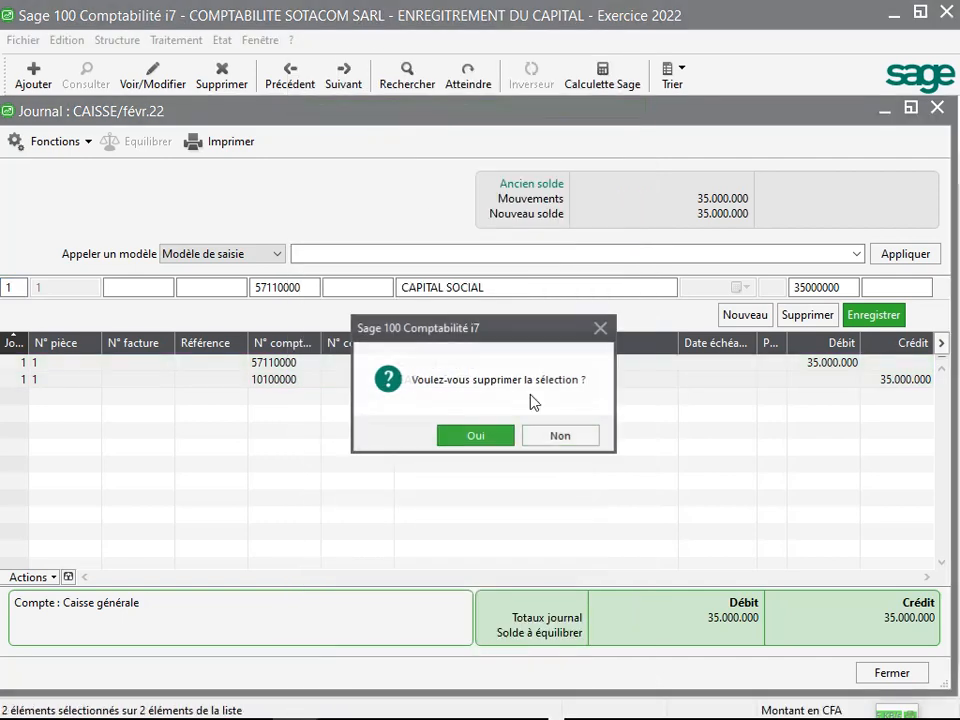
pyautogui.click(489, 441)
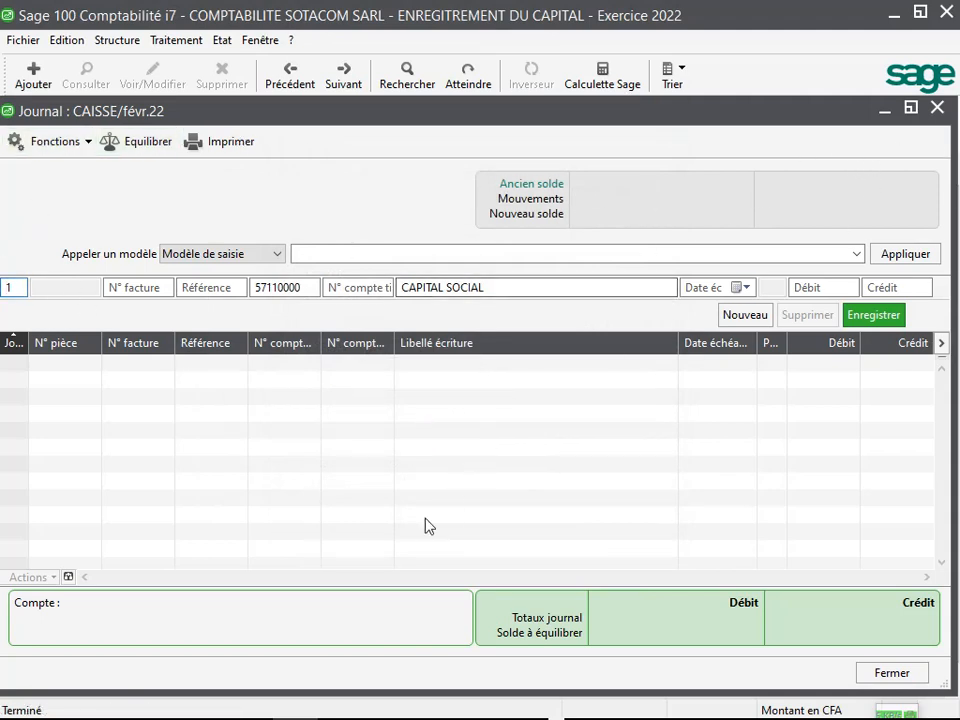
# Step: Create general account 4611 titled "Apporteurs, Apports en nature" in the chart of accounts, copying its title for reuse
pyautogui.click(117, 41)
pyautogui.click(188, 66)
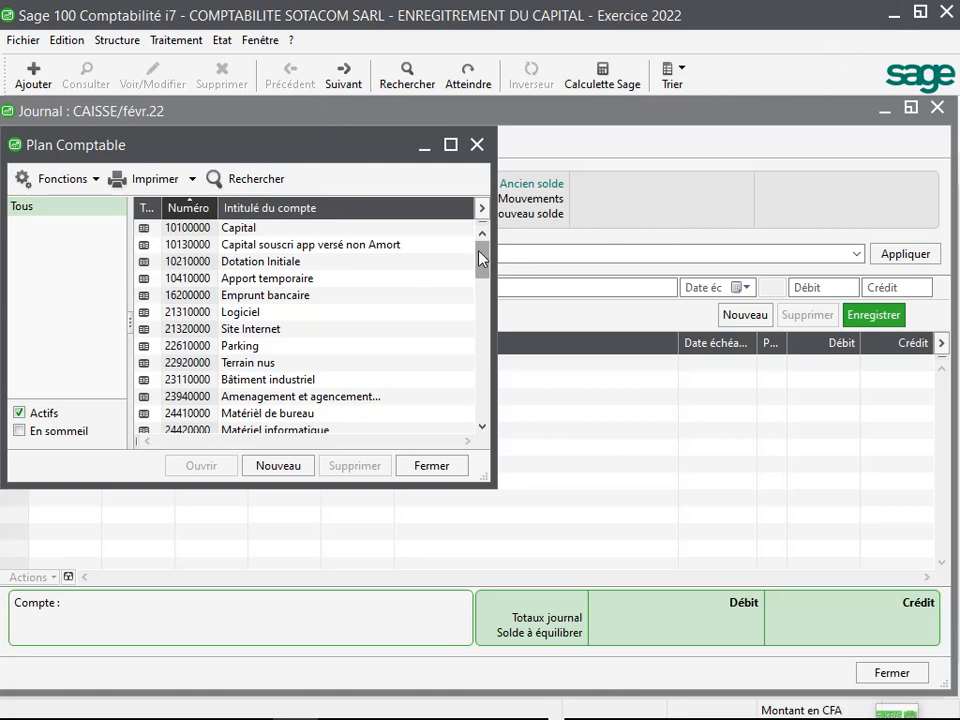
pyautogui.click(282, 469)
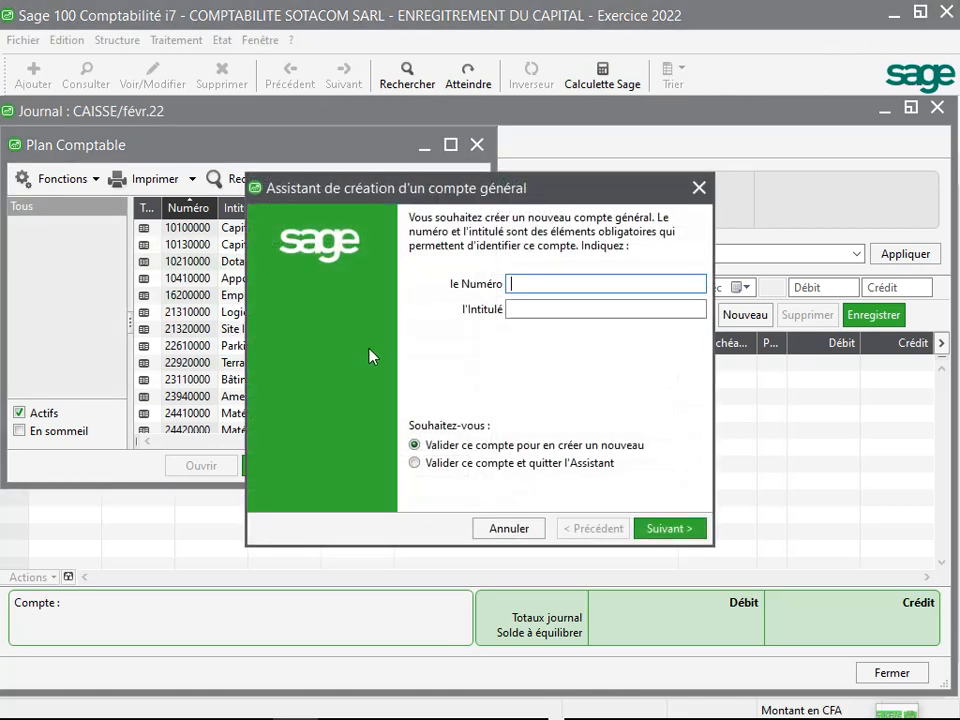
pyautogui.write('46')
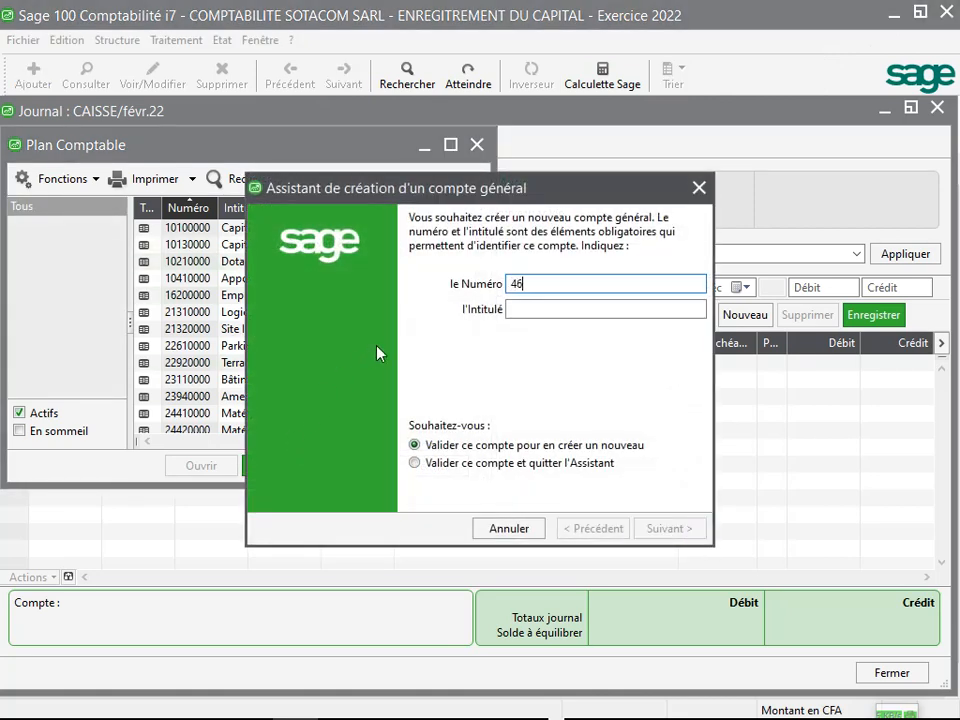
pyautogui.write('11')
pyautogui.press('Tab')
pyautogui.write('A')
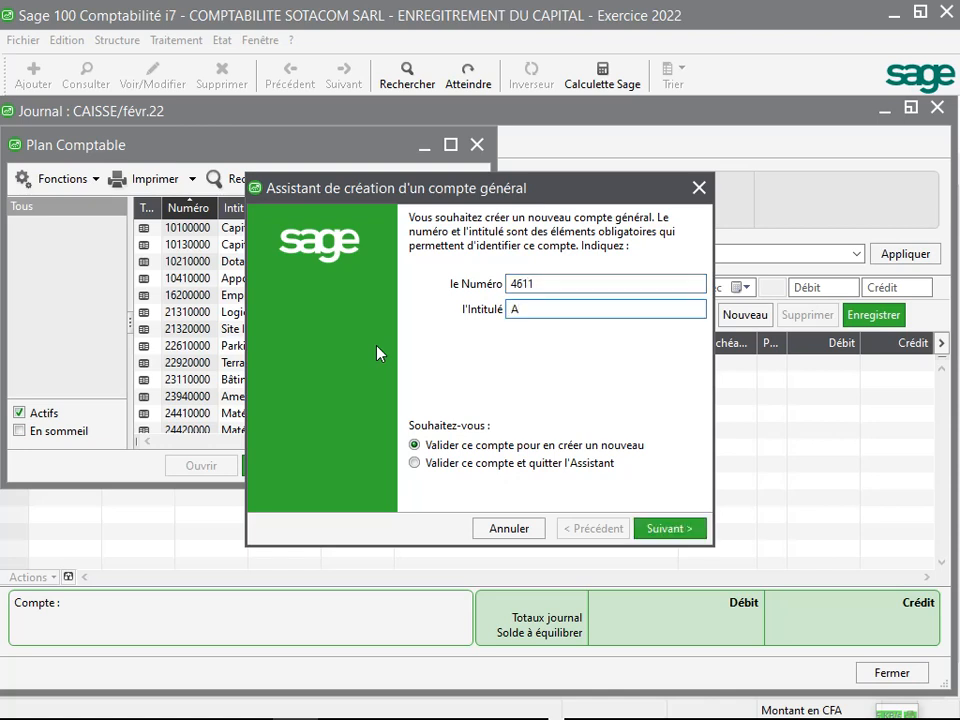
pyautogui.write('pporteurs, Apports en nature')
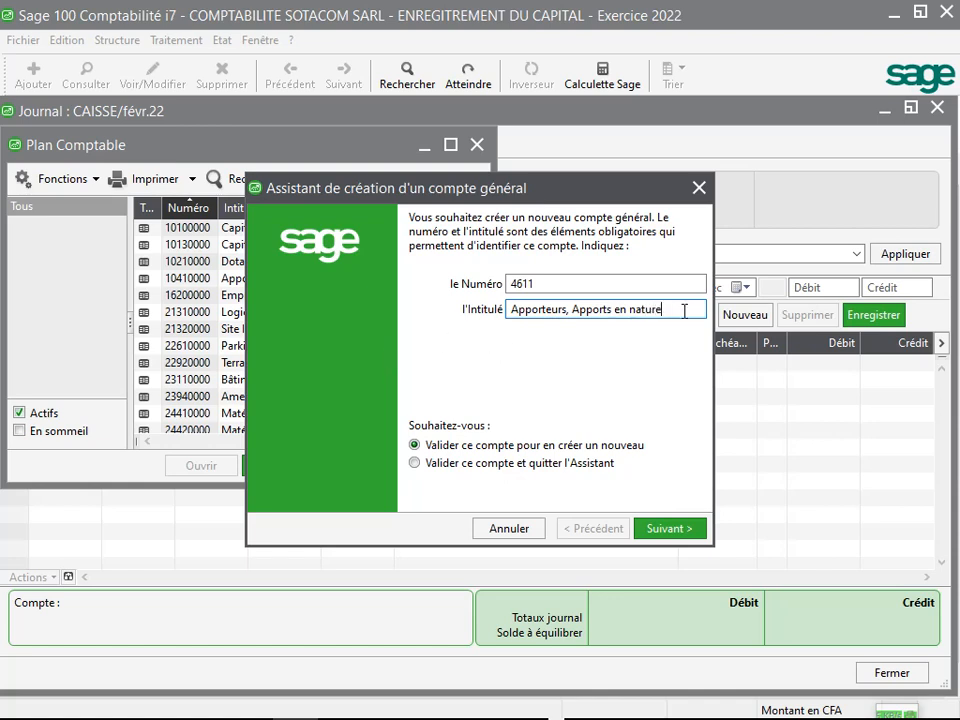
pyautogui.moveTo(661, 310); pyautogui.dragTo(485, 315)
pyautogui.hotkey('ctrl', 'c')
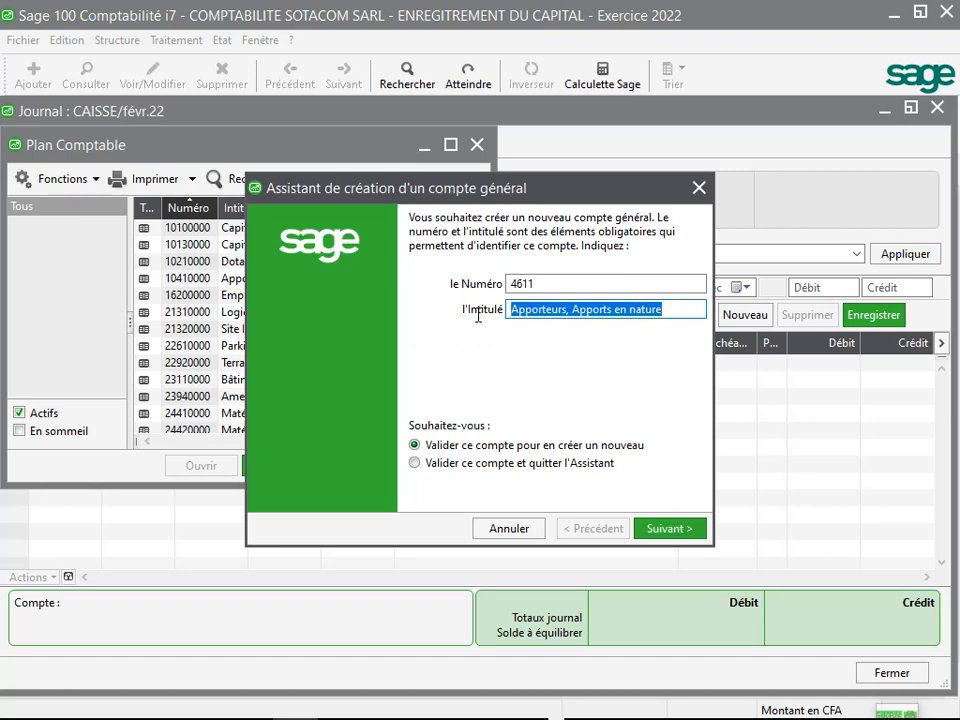
pyautogui.click(672, 528)
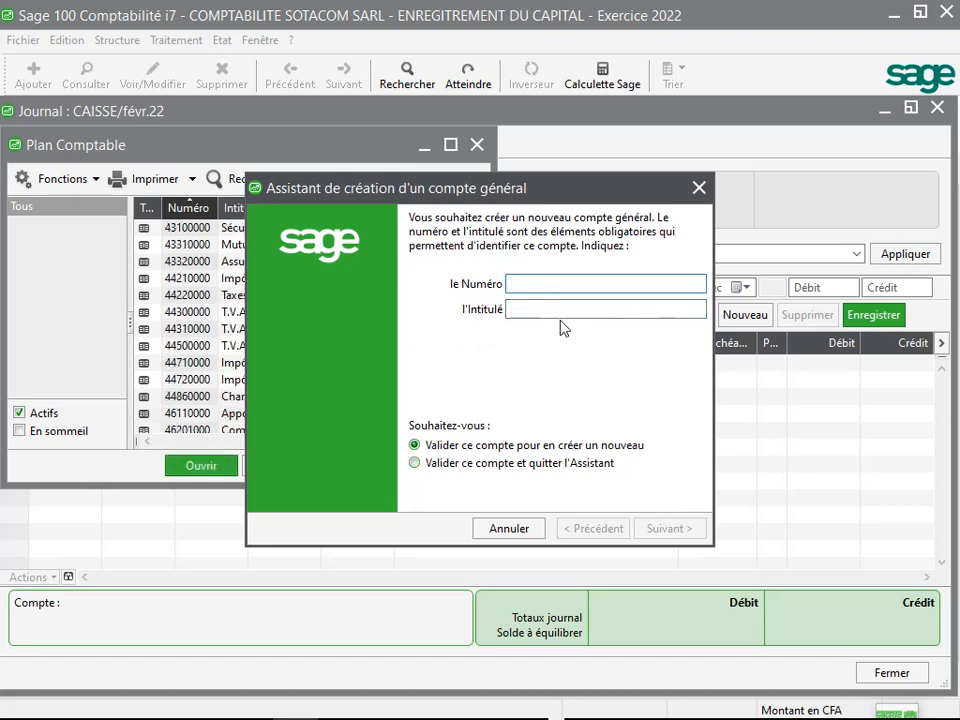
# Step: Create general account 4612 titled "Apporteurs, Apports en numeraire", reusing the copied title
pyautogui.write('4612')
pyautogui.press('Tab')
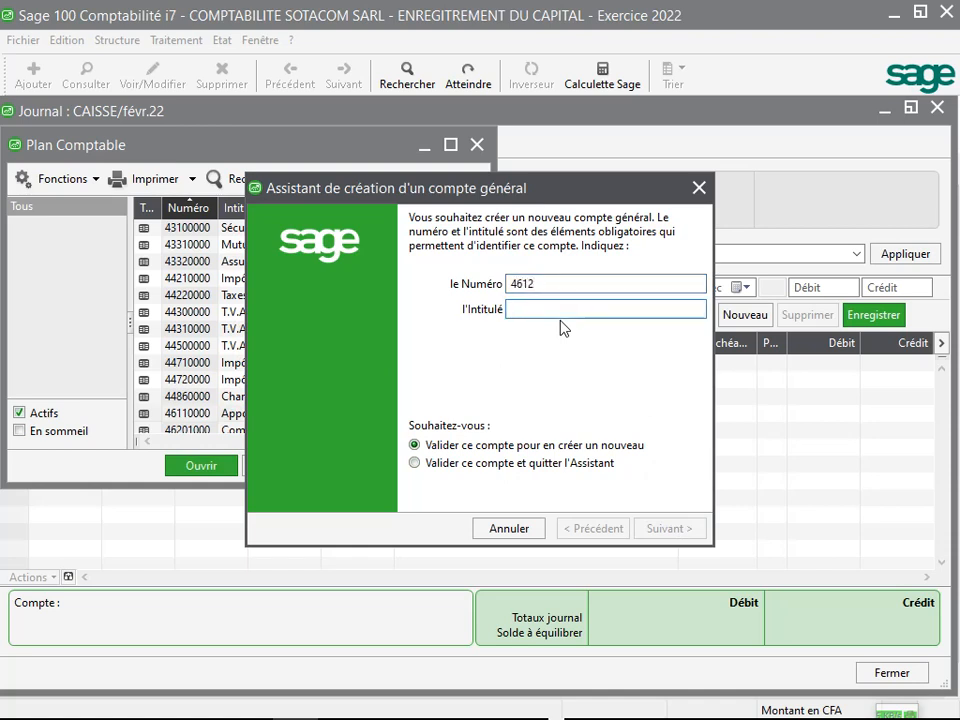
pyautogui.hotkey('ctrl', 'v')
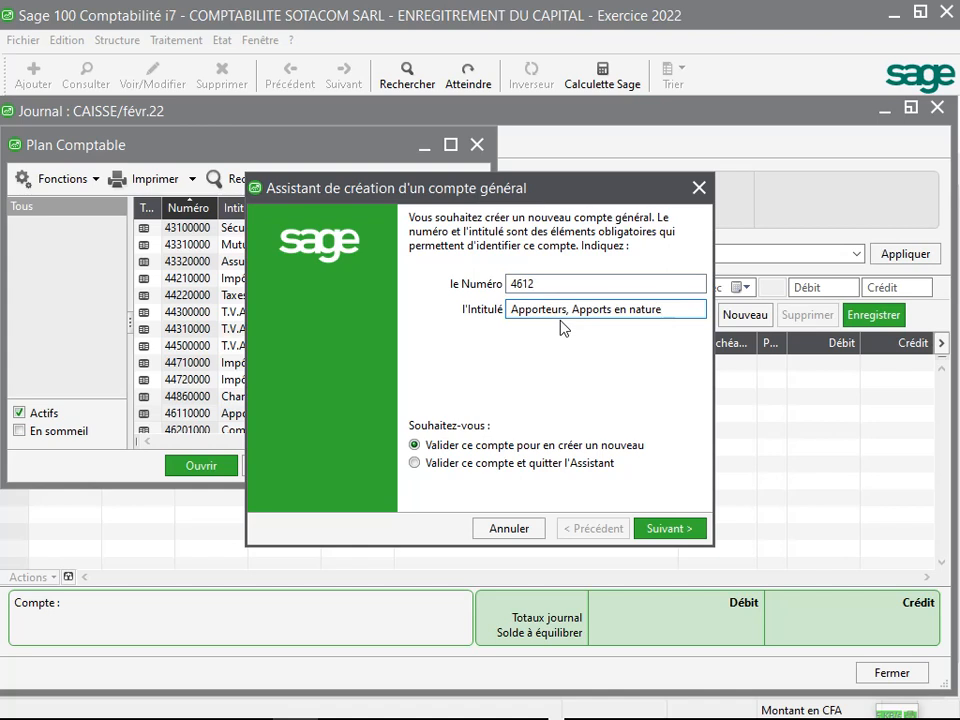
pyautogui.press('BackSpace')
pyautogui.press('BackSpace')
pyautogui.press('BackSpace')
pyautogui.press('BackSpace')
pyautogui.press('BackSpace')
pyautogui.press('BackSpace')
pyautogui.press('BackSpace')
pyautogui.write('numeraire')
pyautogui.click(672, 528)
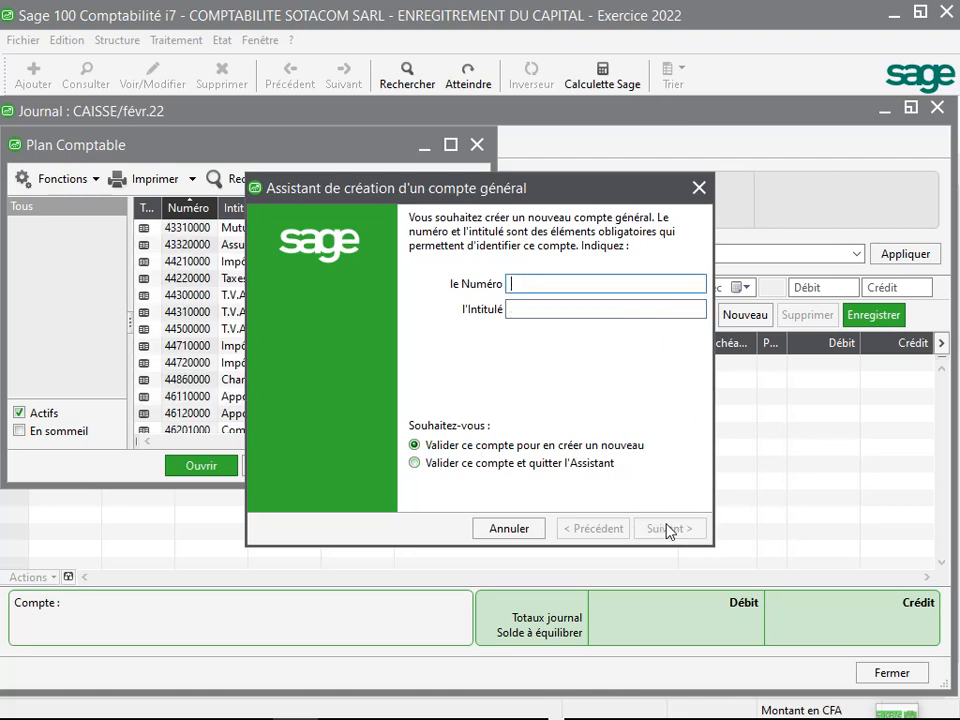
# Step: Close the account creation assistant and arrange Sage side by side with the ECRITURES COMPTABLES workbook in Excel
pyautogui.moveTo(660, 192); pyautogui.dragTo(903, 258)
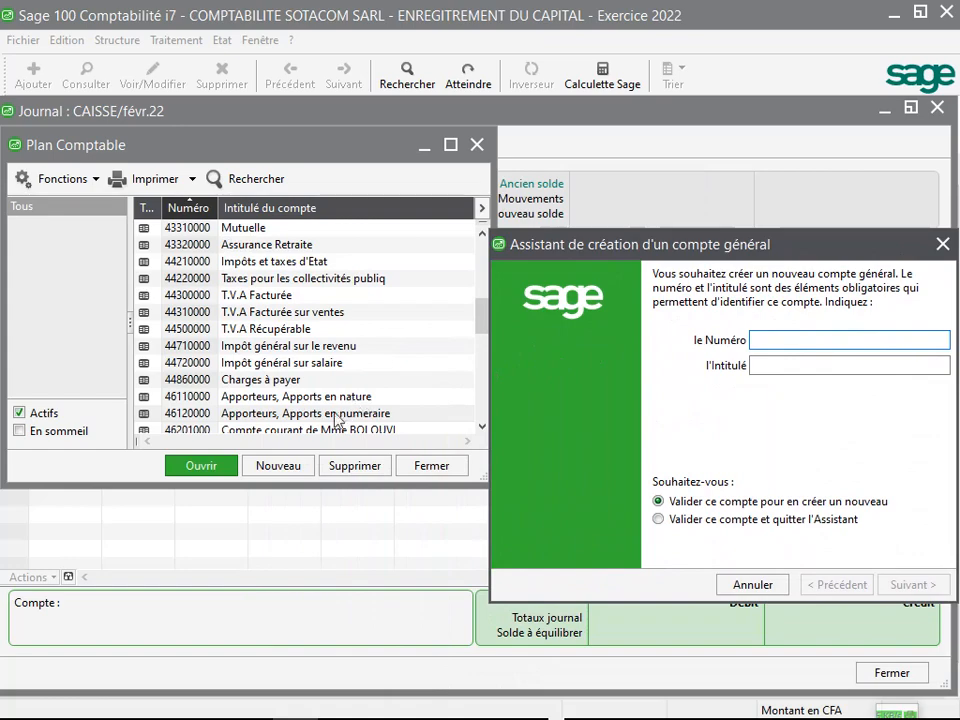
pyautogui.moveTo(809, 252); pyautogui.dragTo(731, 153)
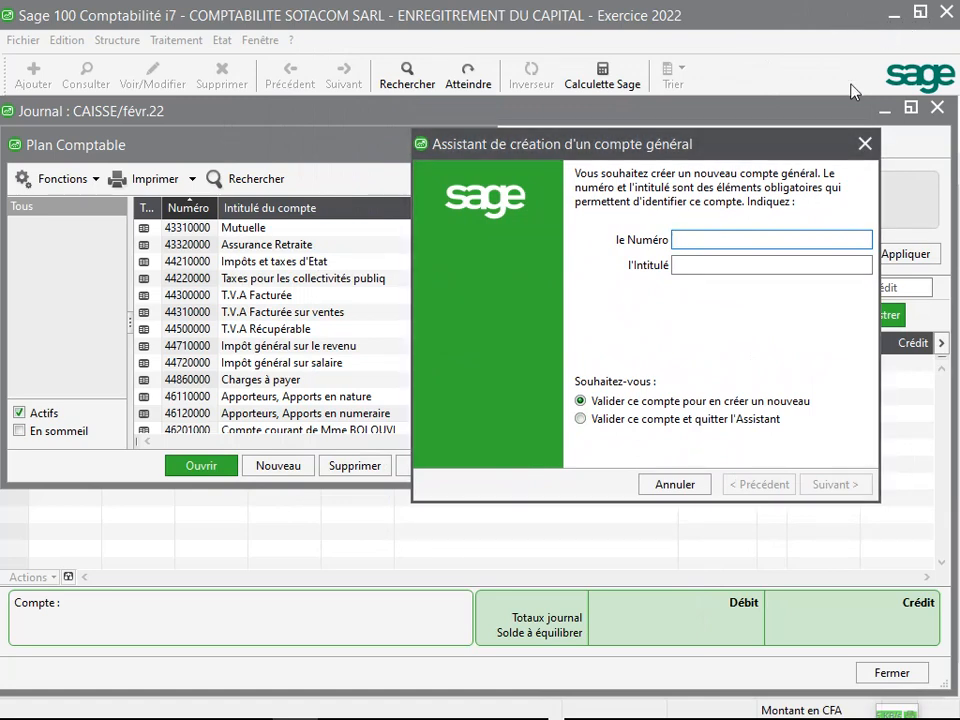
pyautogui.click(866, 148)
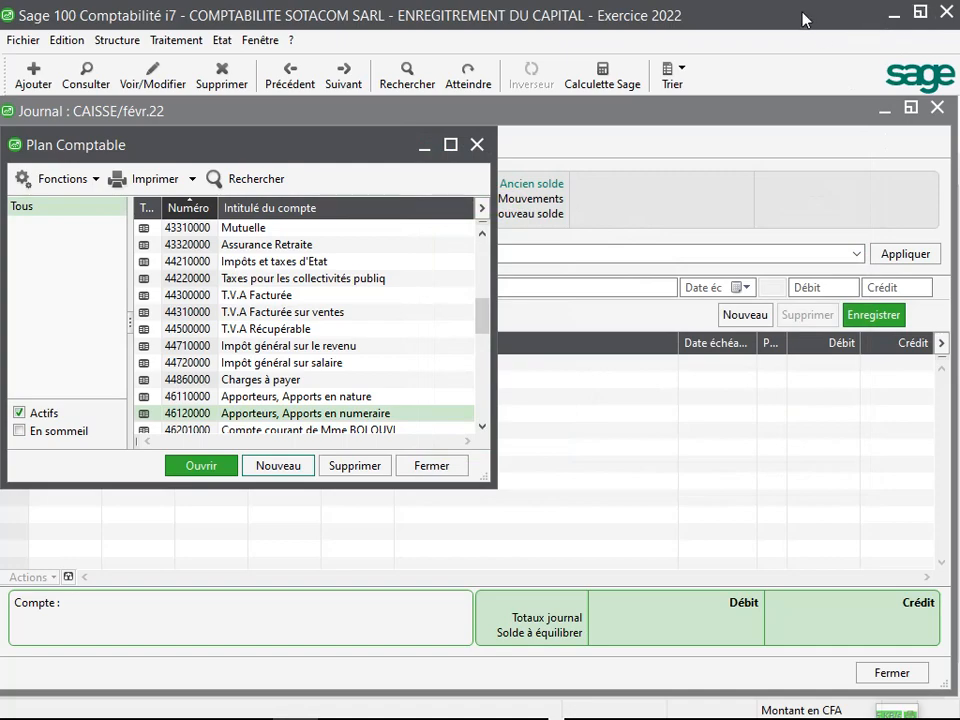
pyautogui.press('super+Right')
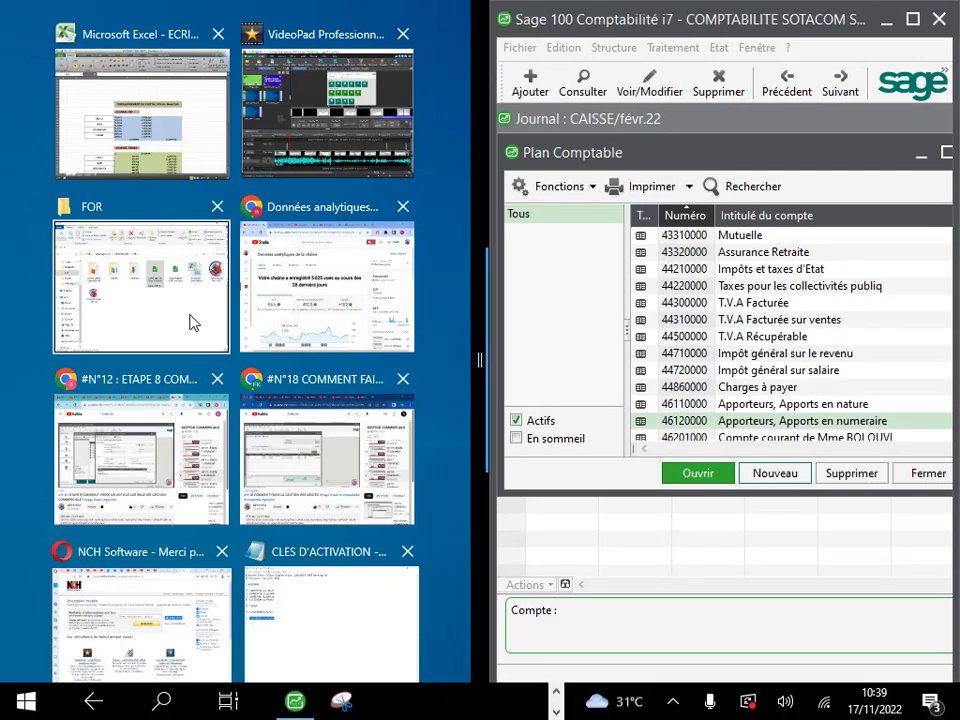
pyautogui.click(157, 141)
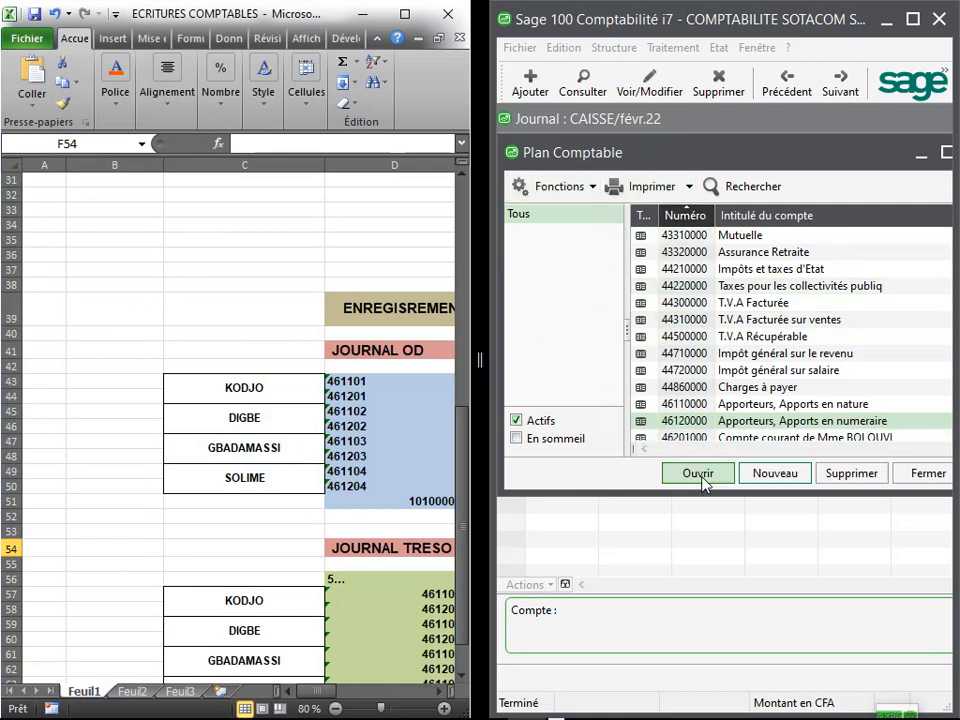
# Step: Create general account 461101 titled "Apports en nature de Mr" plus the first shareholder's surname, copying the title for reuse
pyautogui.click(786, 484)
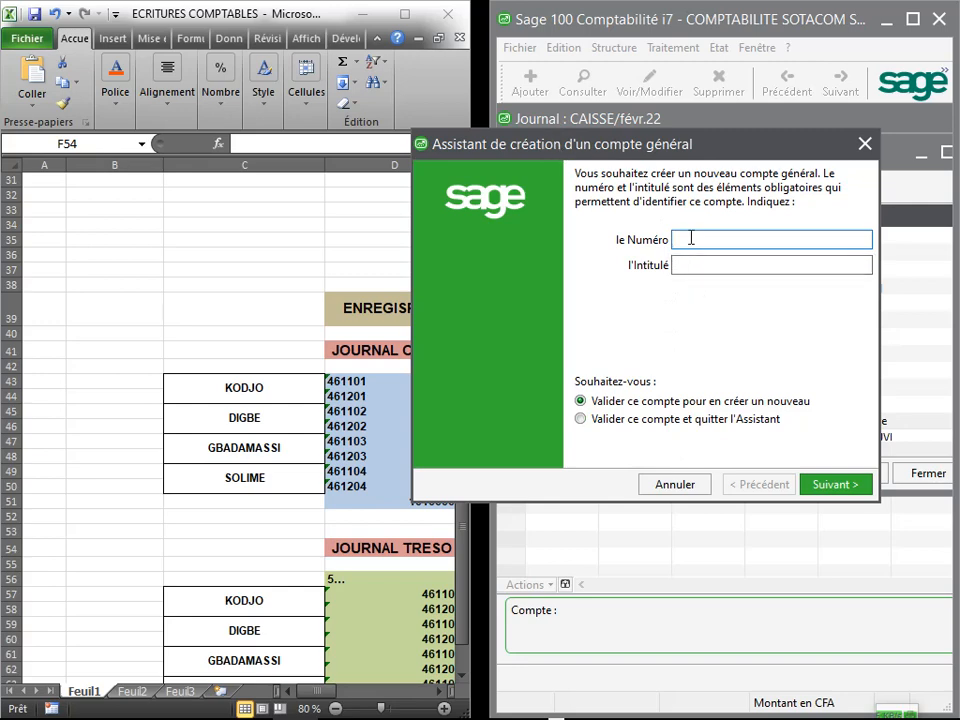
pyautogui.write('461101')
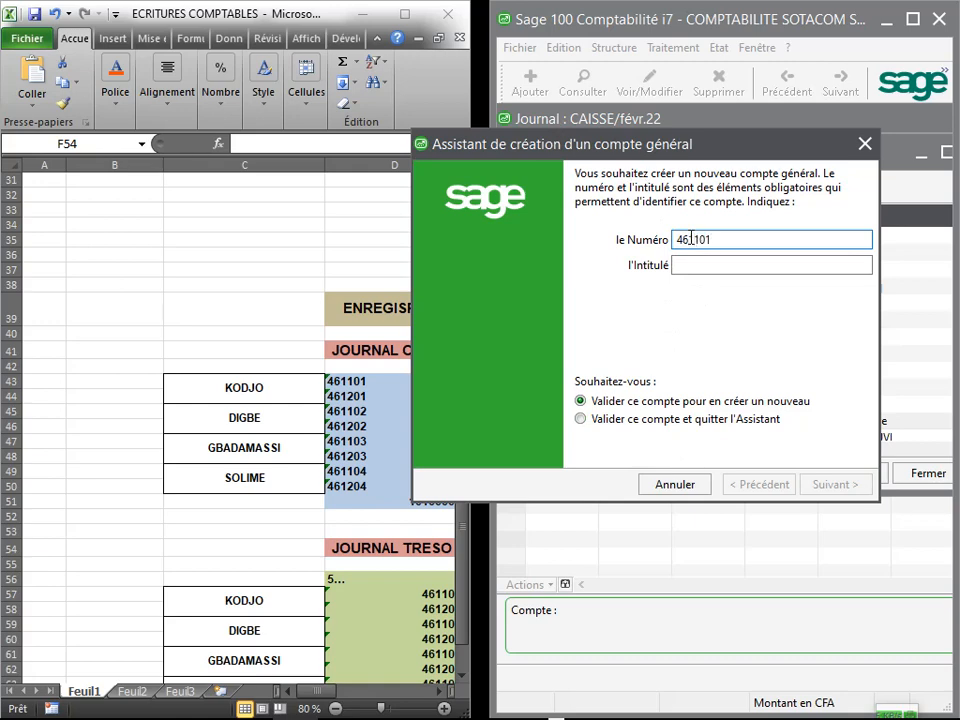
pyautogui.press('Tab')
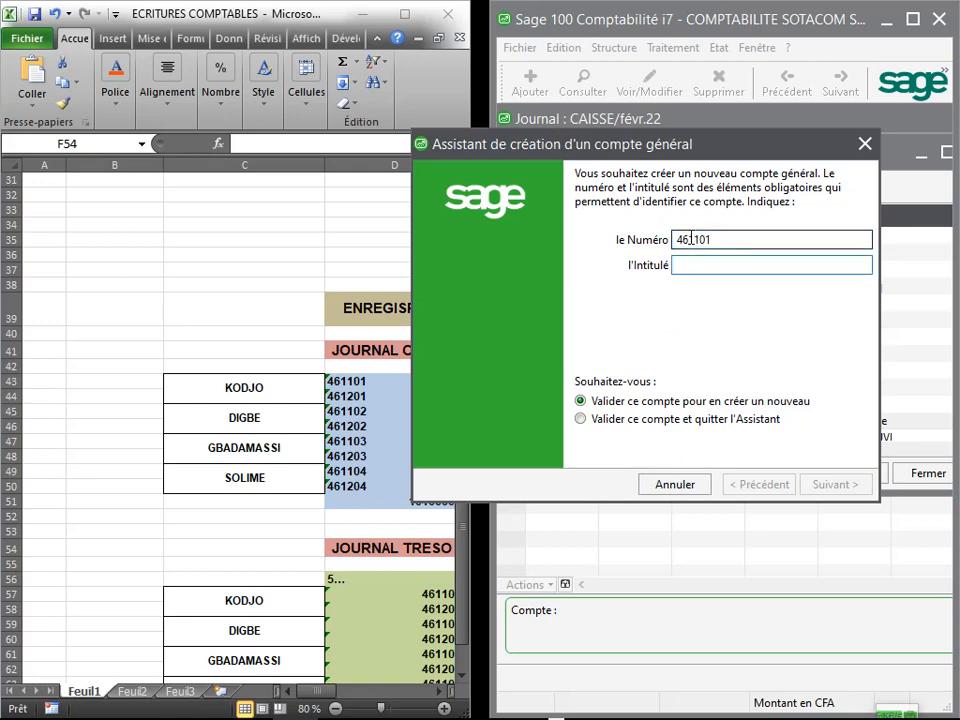
pyautogui.hotkey('ctrl', 'v')
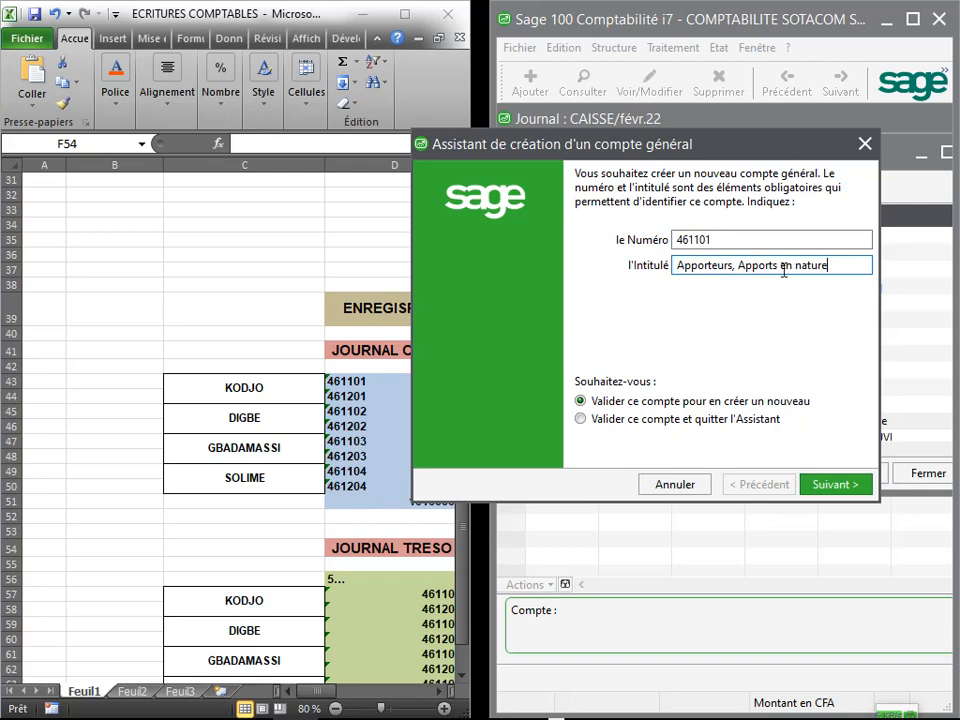
pyautogui.moveTo(738, 265); pyautogui.dragTo(645, 266)
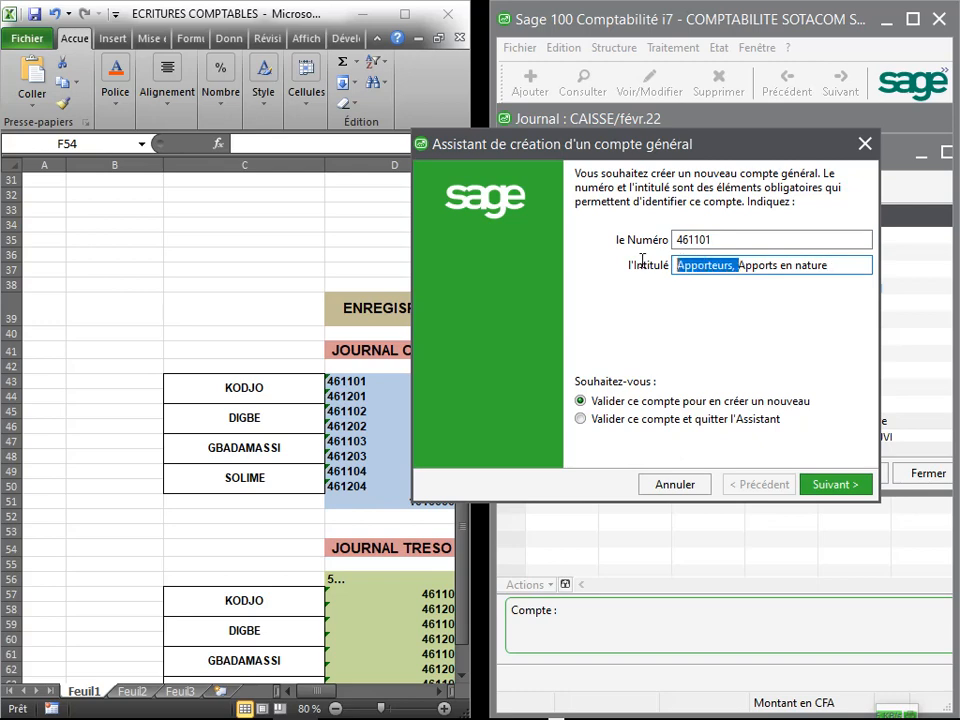
pyautogui.press('BackSpace')
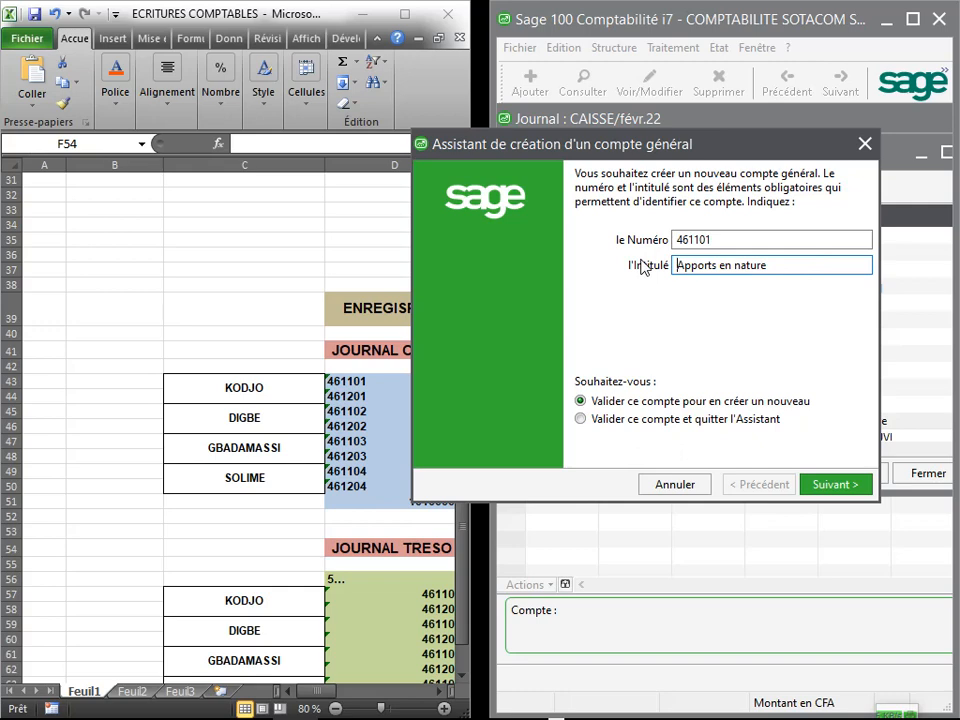
pyautogui.click(774, 266)
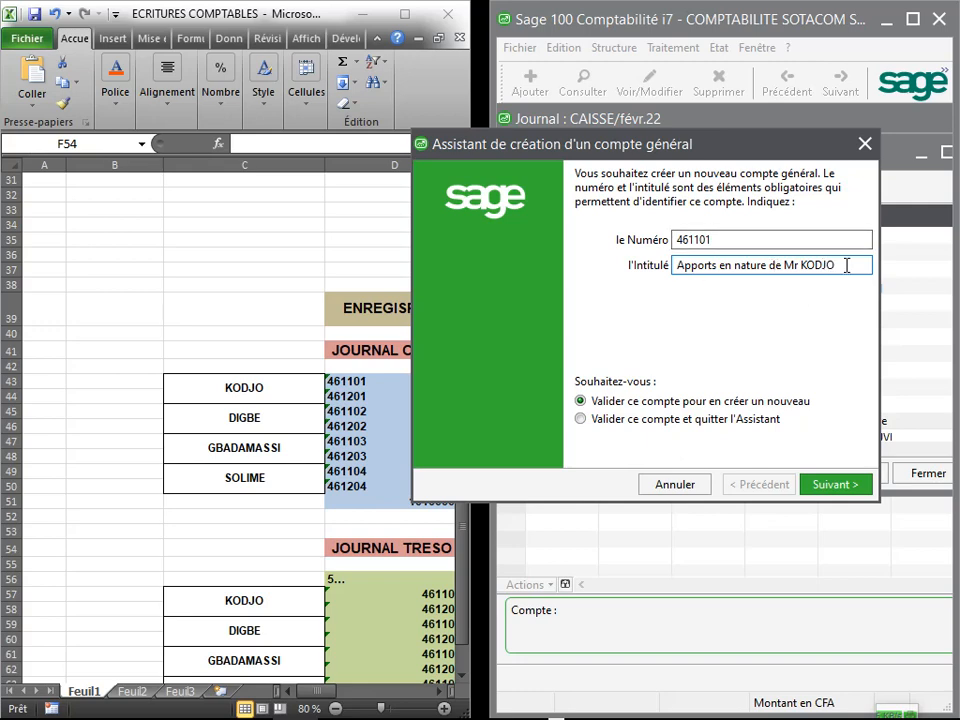
pyautogui.moveTo(846, 265); pyautogui.dragTo(626, 268)
pyautogui.hotkey('ctrl', 'c')
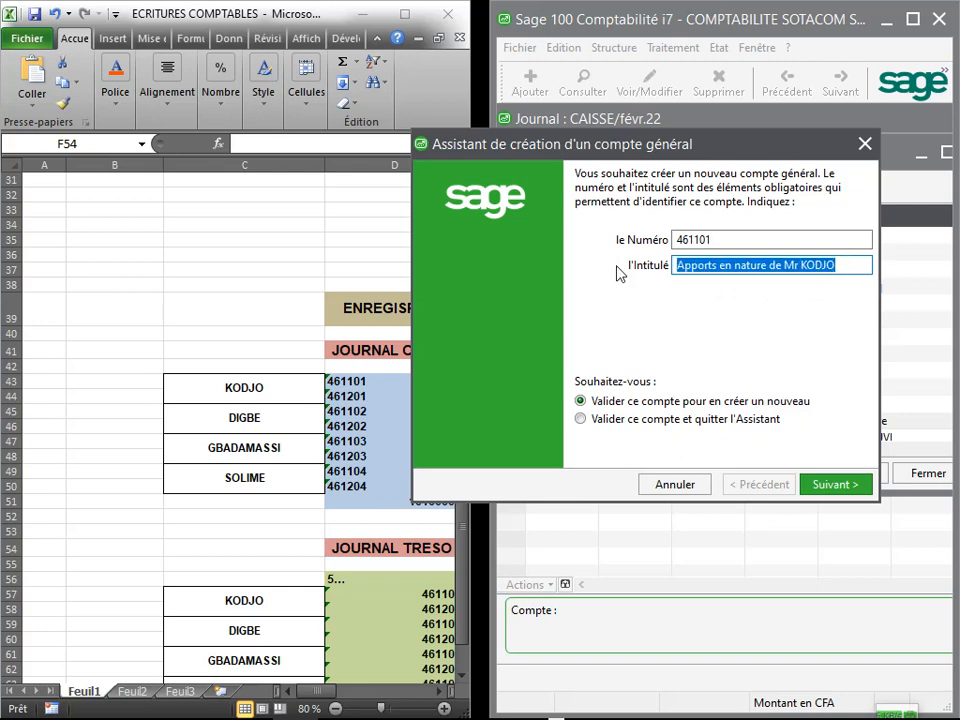
pyautogui.click(838, 484)
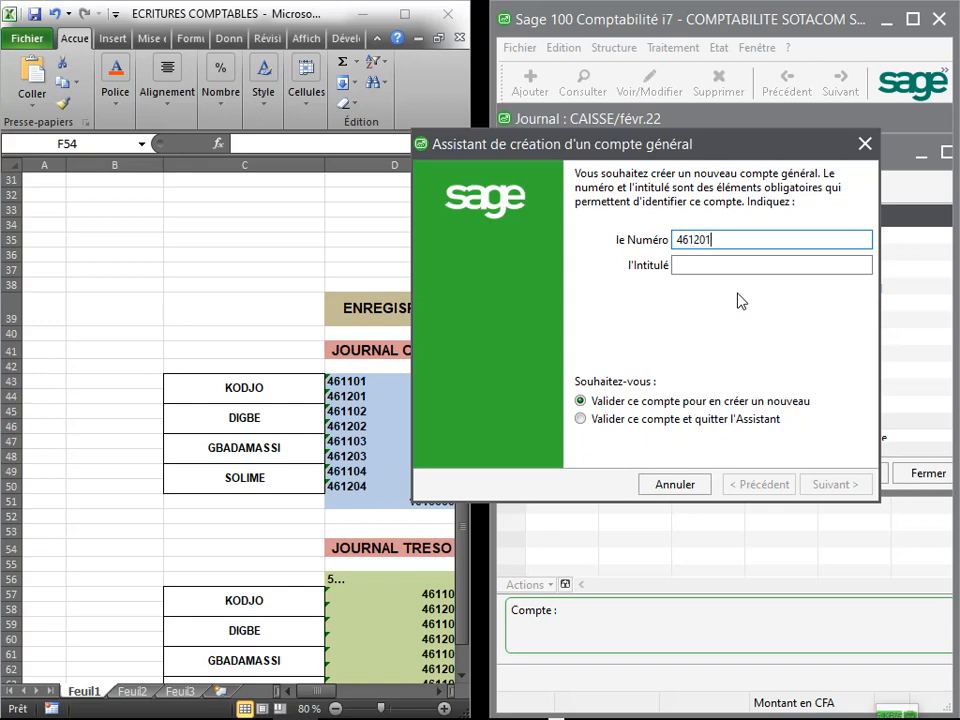
# Step: Fill in a new general account numbered 461201 with the copied title and select its word "nature"
pyautogui.press('Tab')
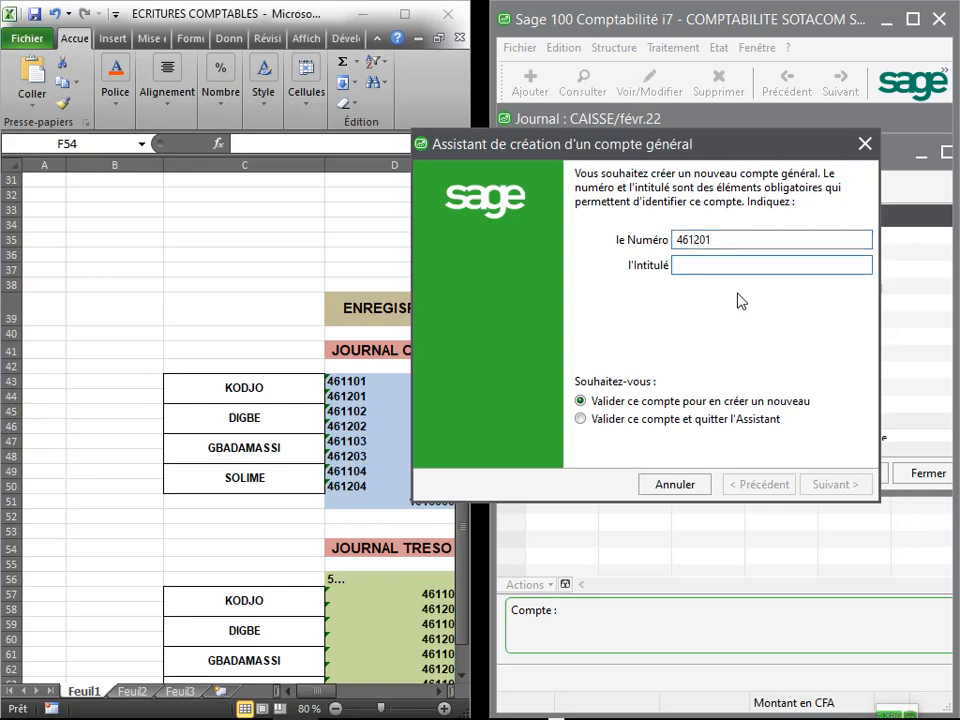
pyautogui.hotkey('ctrl', 'v')
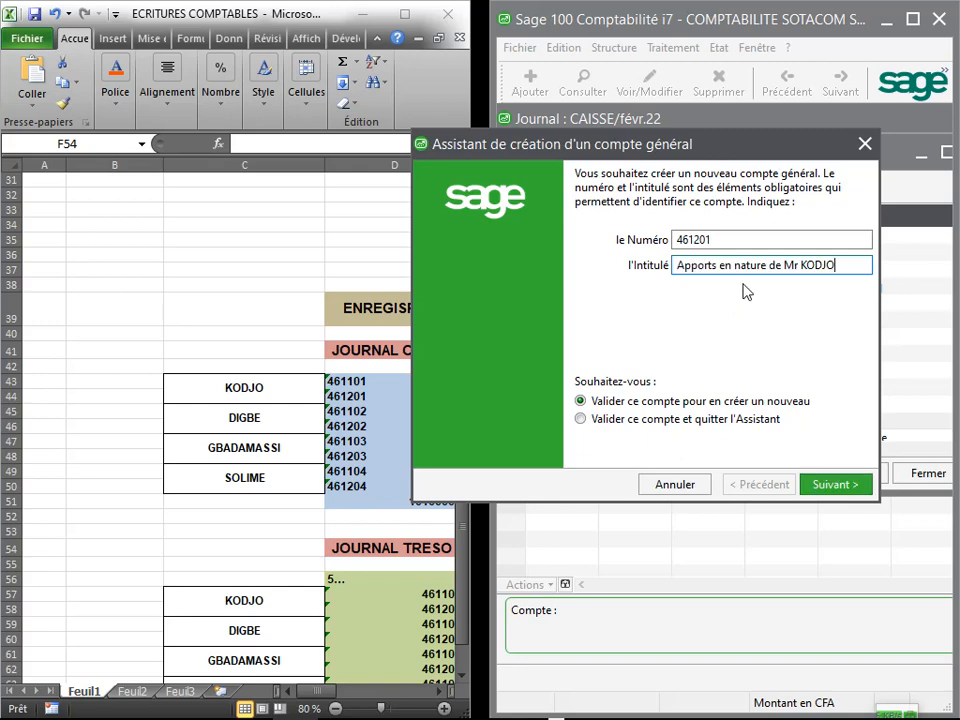
pyautogui.doubleClick(752, 264)
pyautogui.write('N')
pyautogui.write('U')
pyautogui.write('MERAIR')
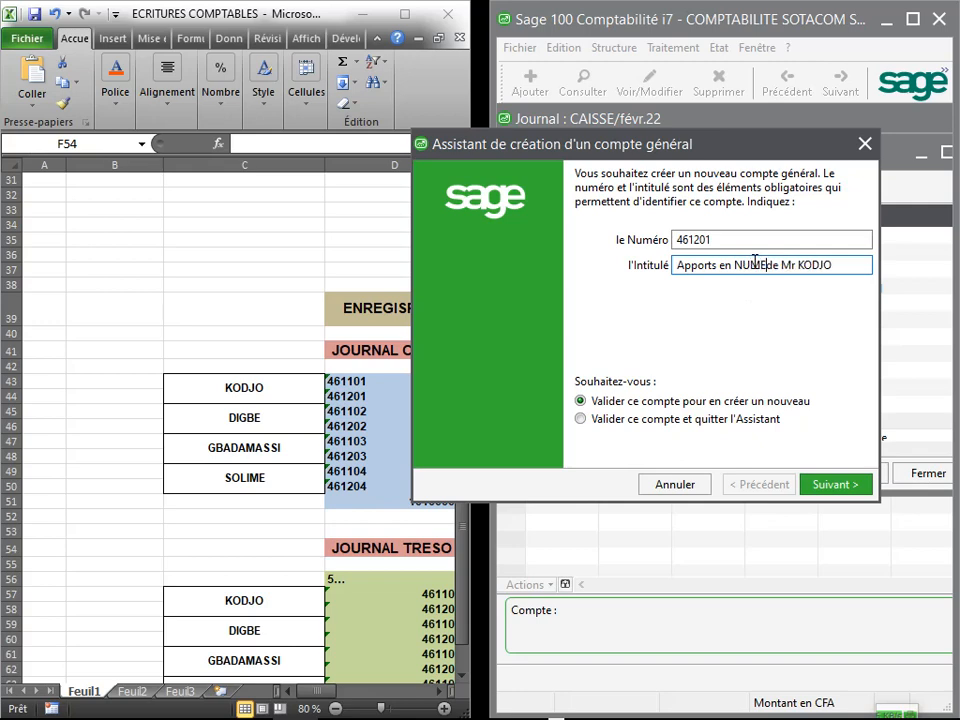
pyautogui.write('E')
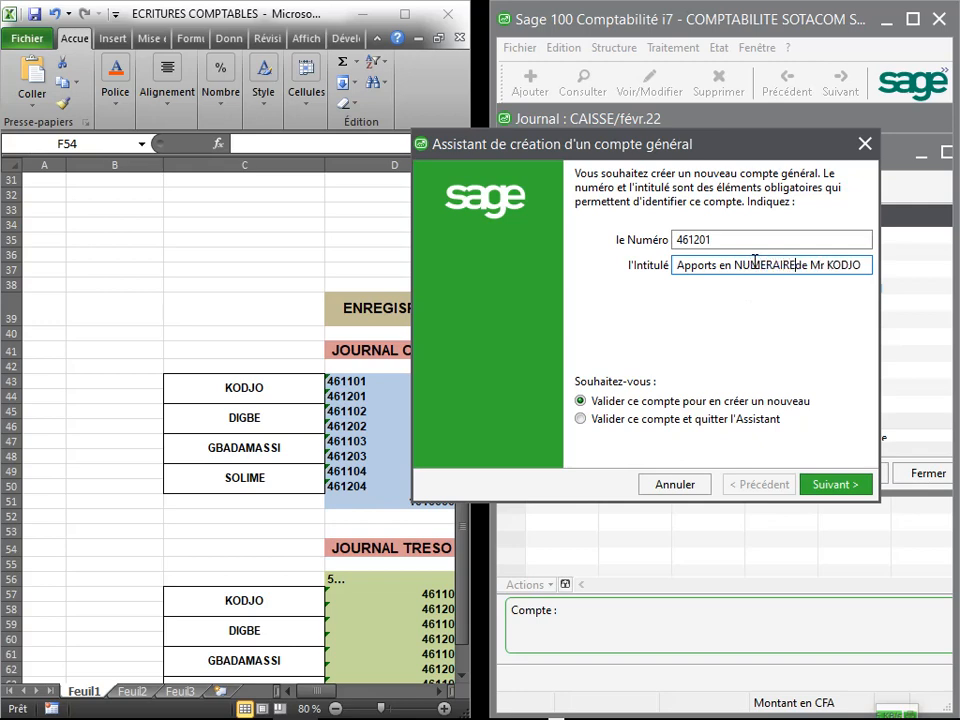
pyautogui.press('BackSpace')
pyautogui.press('BackSpace')
pyautogui.press('BackSpace')
pyautogui.press('BackSpace')
pyautogui.press('BackSpace')
pyautogui.press('BackSpace')
pyautogui.press('BackSpace')
pyautogui.press('BackSpace')
pyautogui.press('BackSpace')
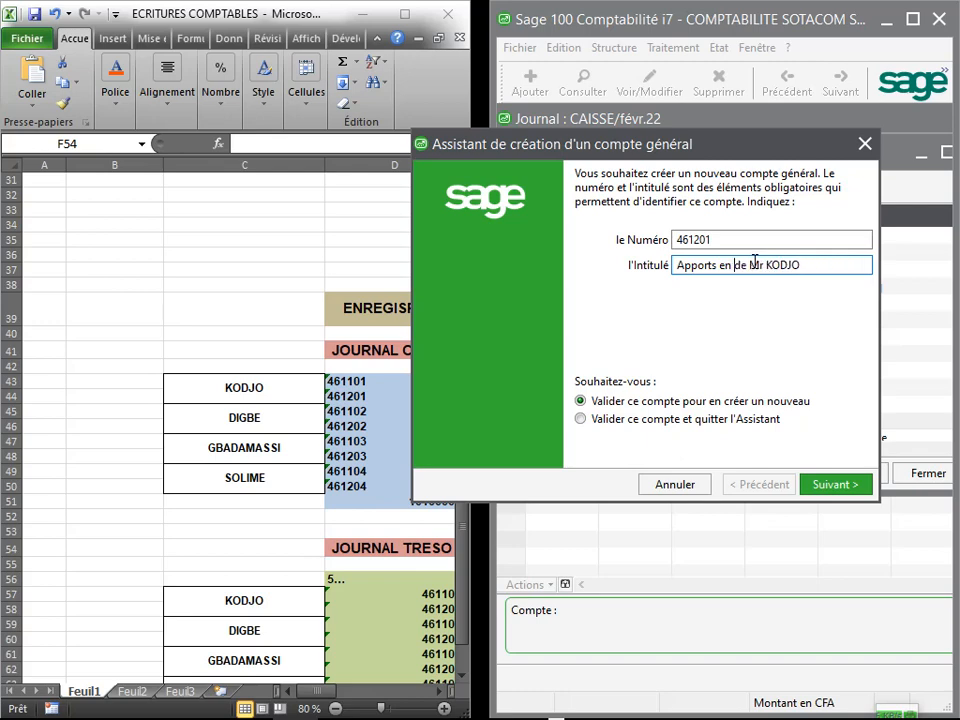
# Step: Complete the title of account 461201 with "numeraire" in place of "nature" and validate the account
pyautogui.write('numeraire')
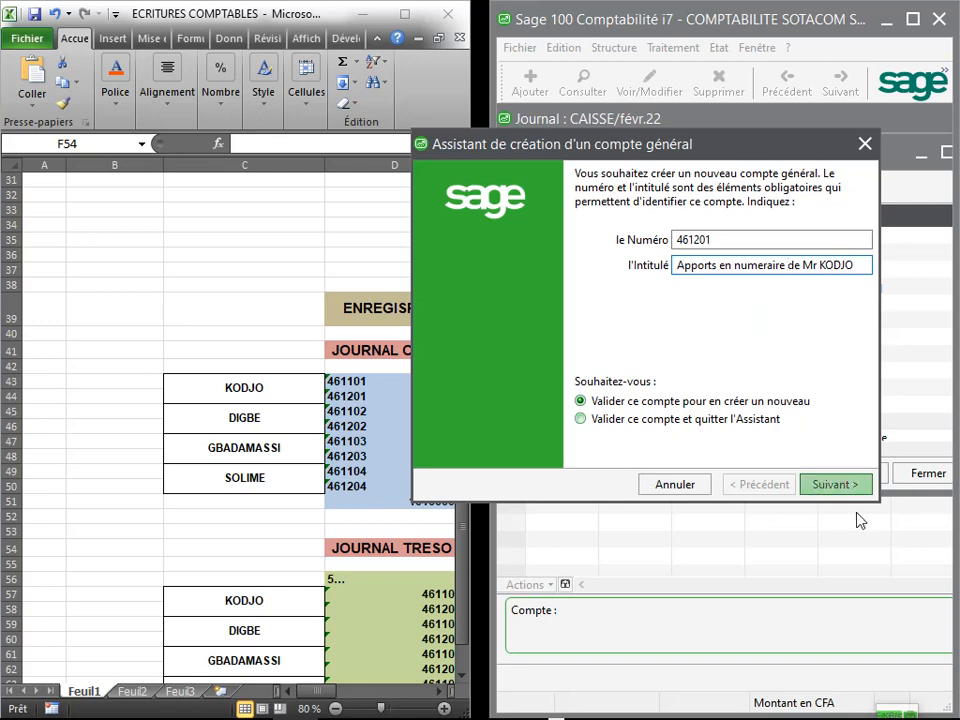
pyautogui.click(838, 484)
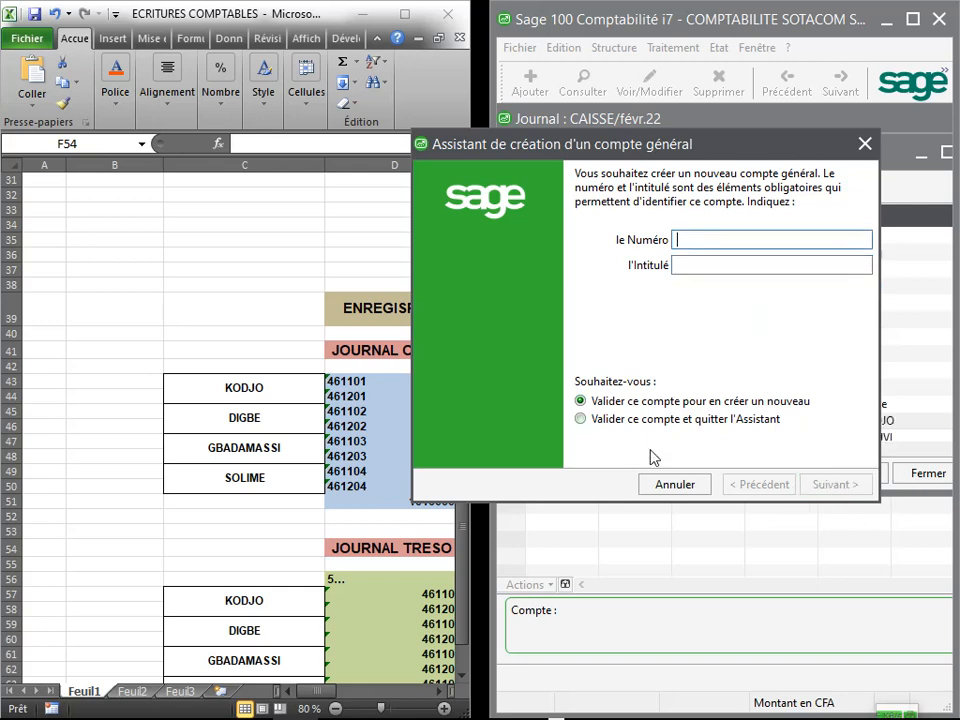
# Step: Uncover the chart of accounts behind the creation assistant to check the new contribution accounts
pyautogui.moveTo(580, 150); pyautogui.dragTo(492, 490)
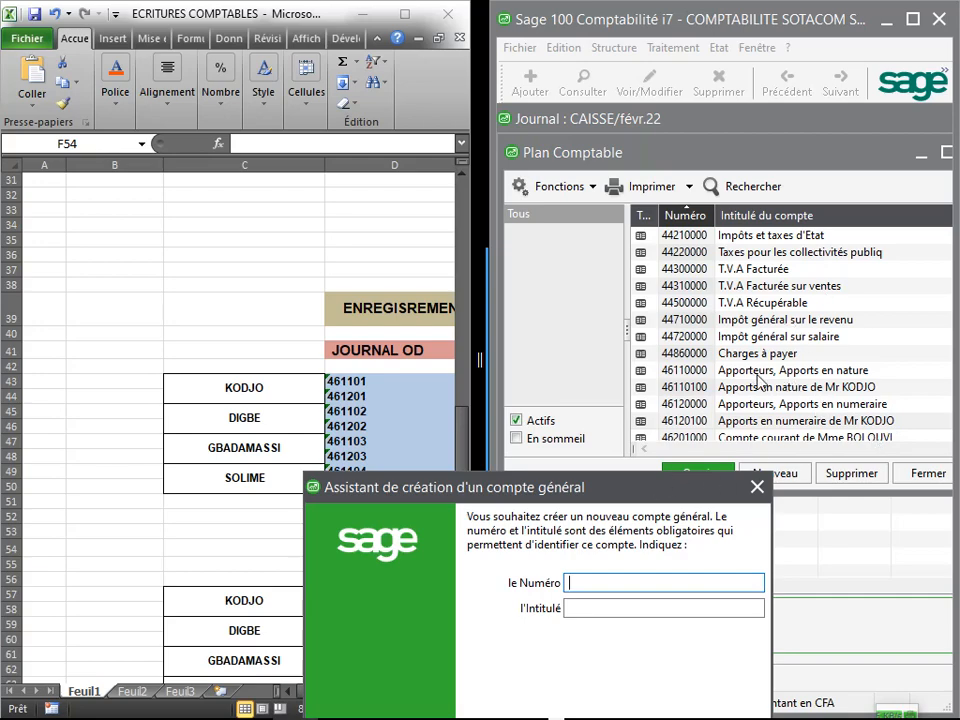
pyautogui.moveTo(572, 492); pyautogui.dragTo(723, 178)
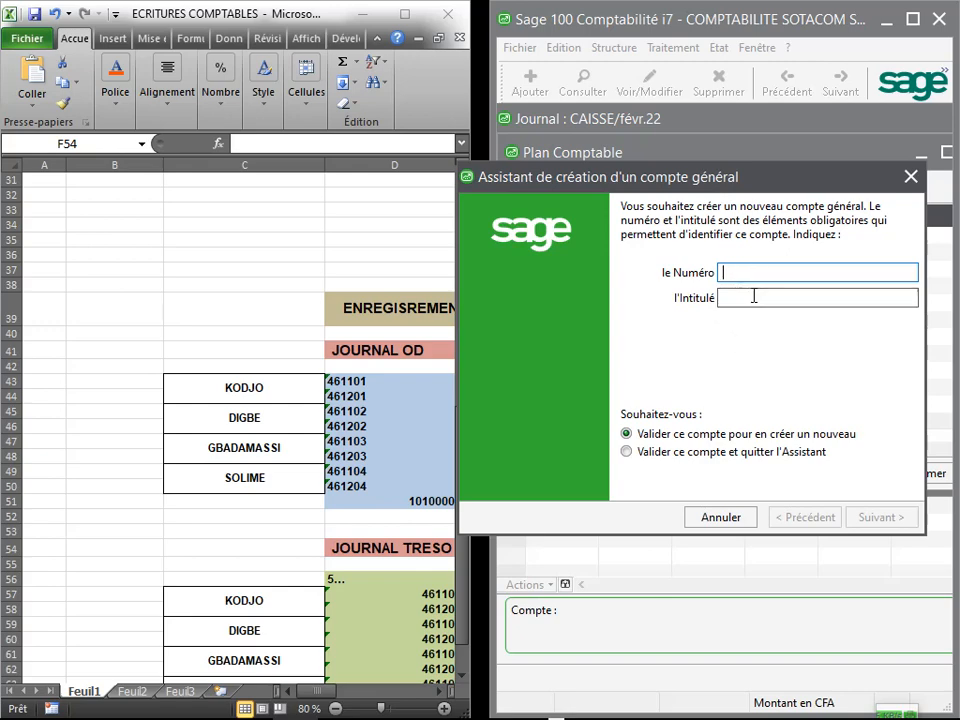
# Step: Close the account creation assistant and the chart of accounts
pyautogui.press('Escape')
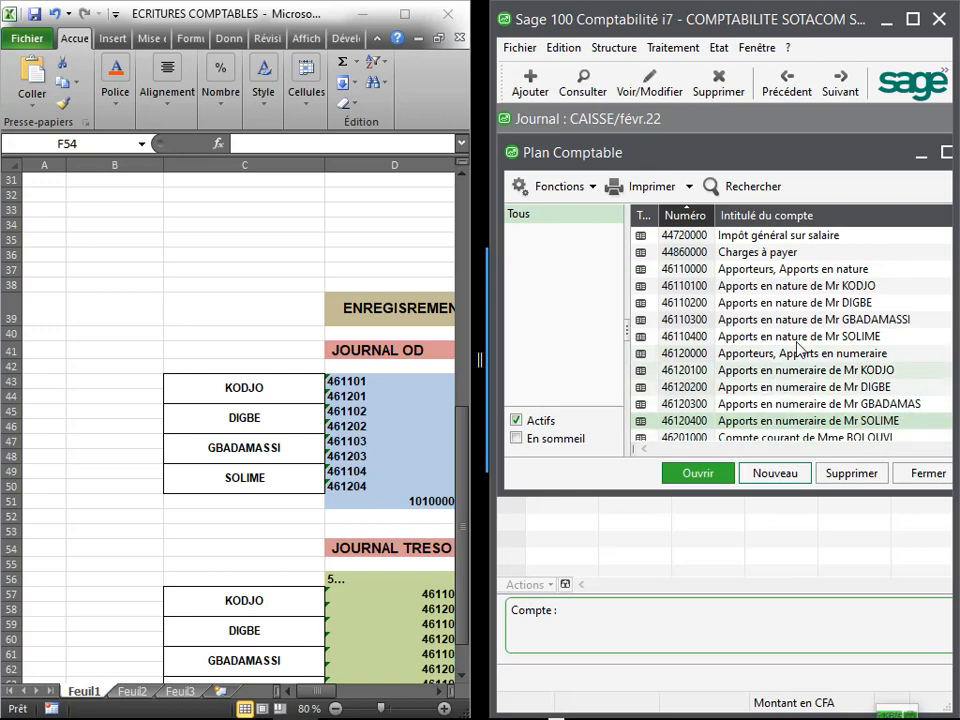
pyautogui.moveTo(801, 163); pyautogui.dragTo(710, 282)
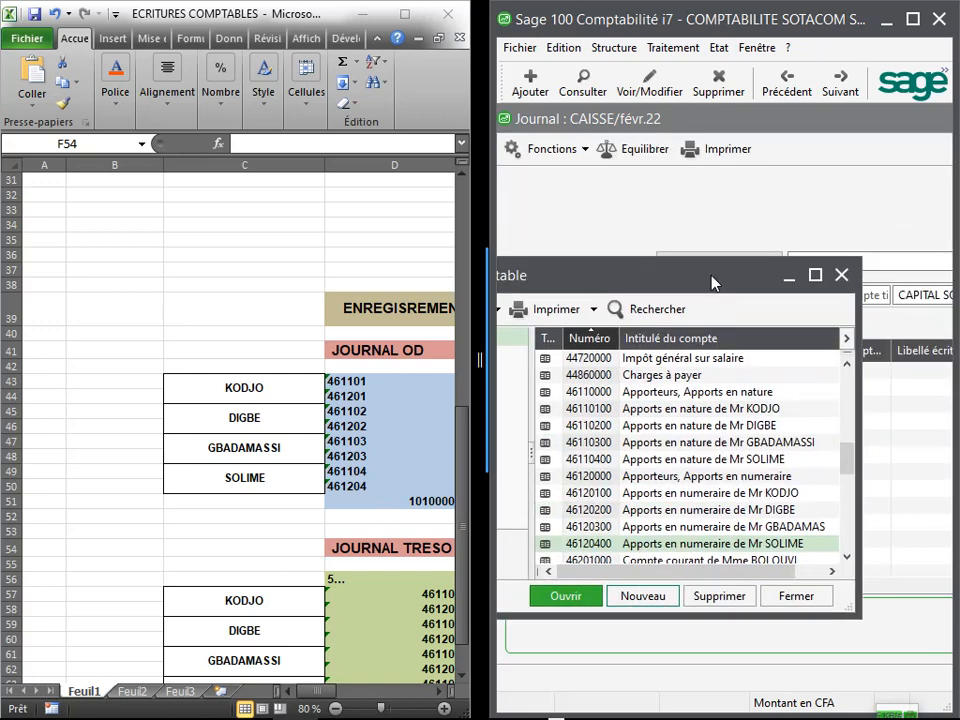
pyautogui.click(843, 276)
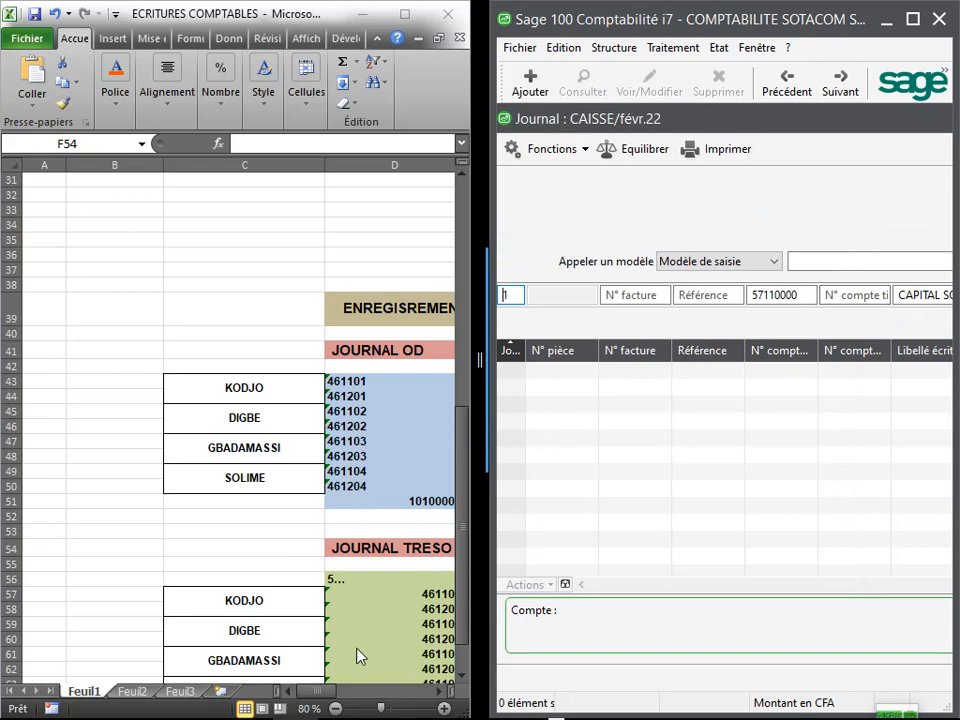
# Step: Bring the JOURNAL OD accounts and amounts into view in Excel, and close the February 2022 CAISSE journal in Sage
pyautogui.click(441, 694)
pyautogui.click(441, 694)
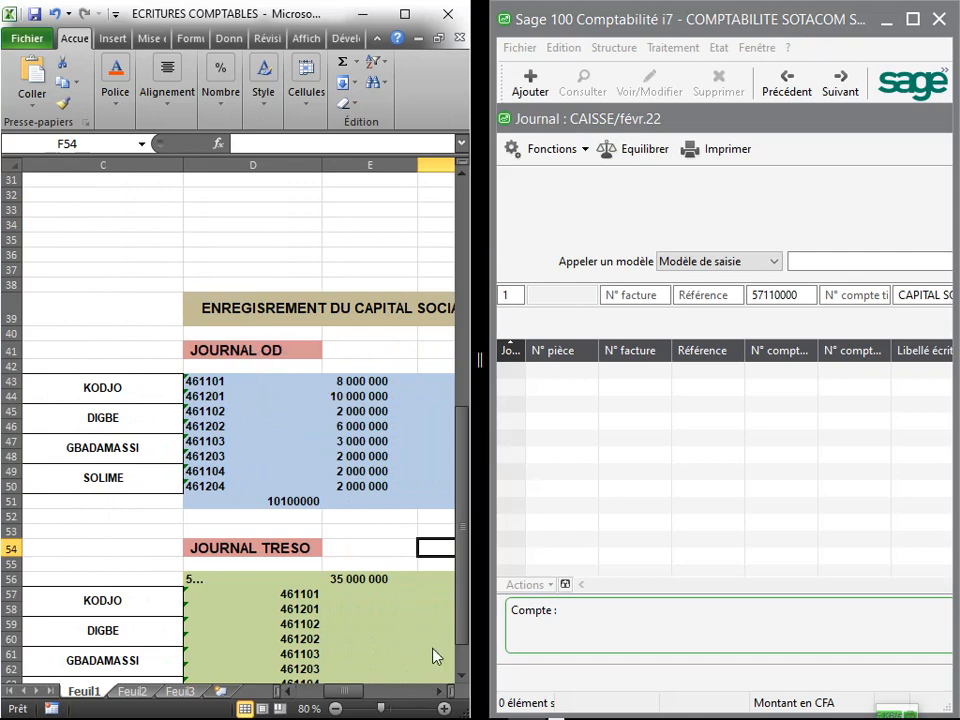
pyautogui.click(443, 694)
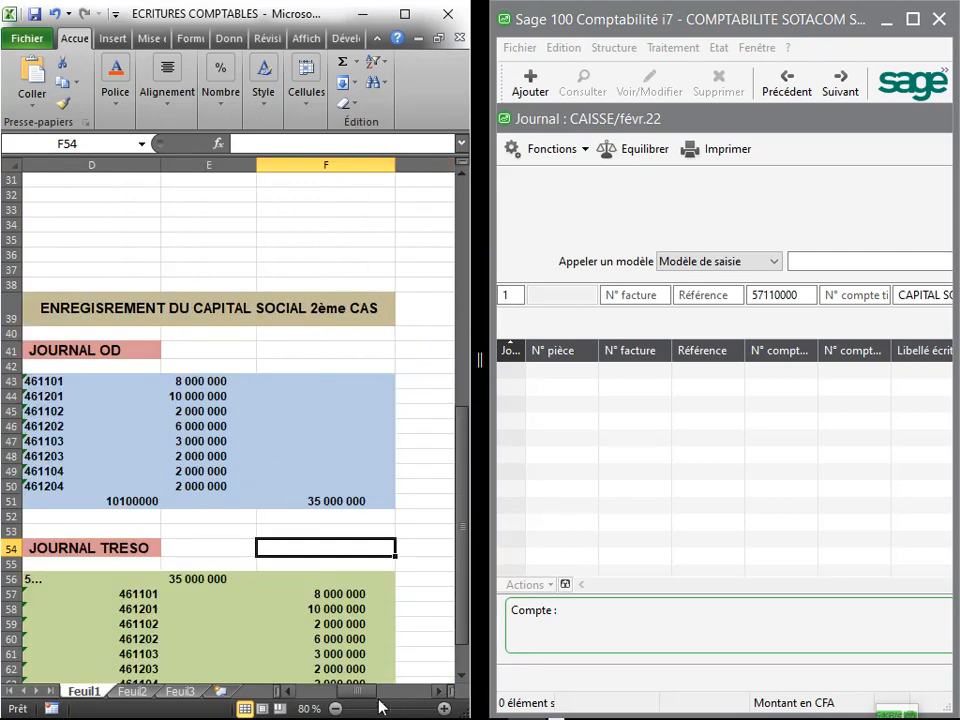
pyautogui.moveTo(364, 691); pyautogui.dragTo(340, 690)
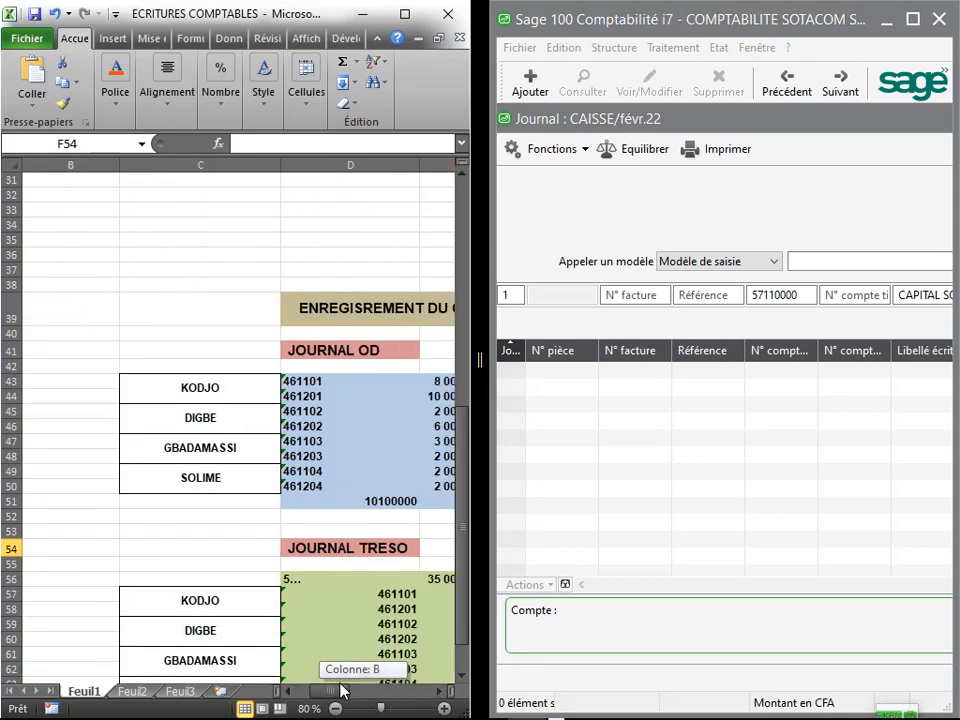
pyautogui.click(443, 694)
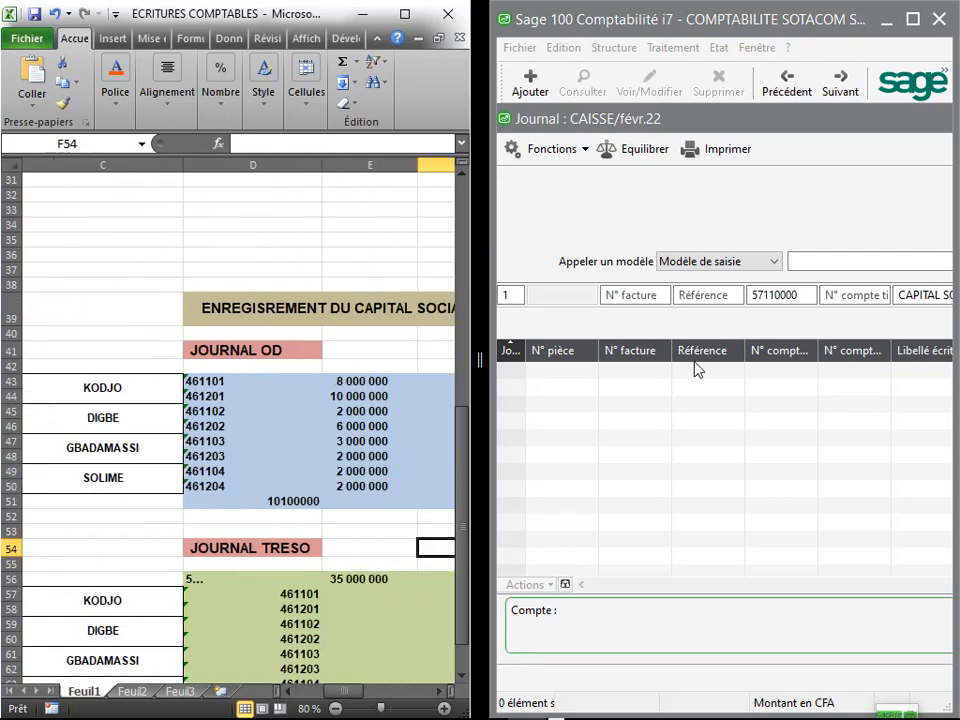
pyautogui.click(803, 120)
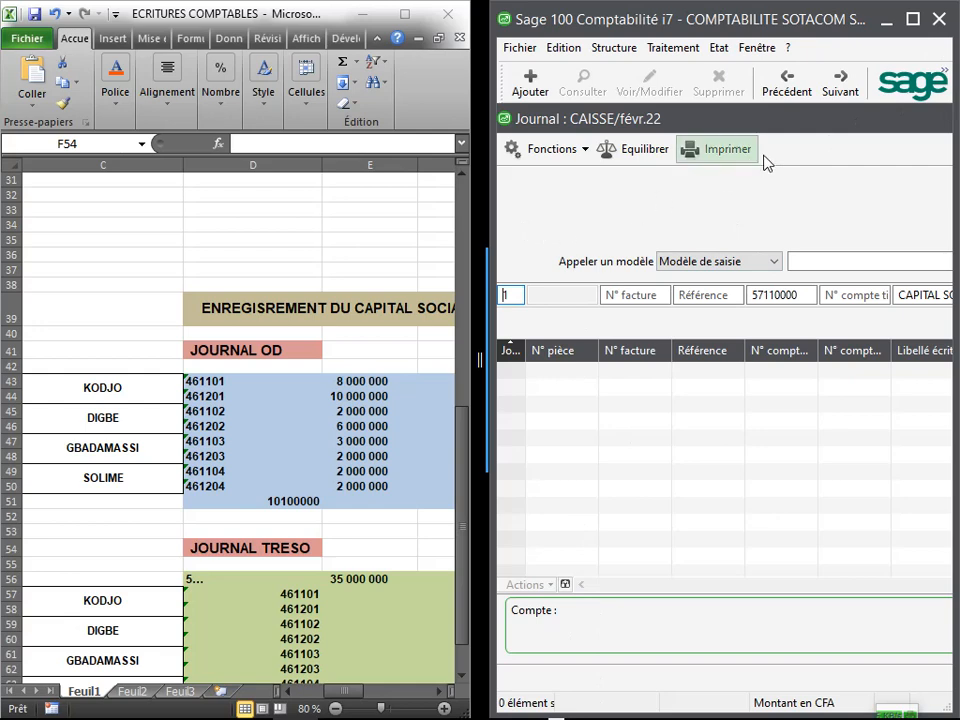
pyautogui.doubleClick(806, 124)
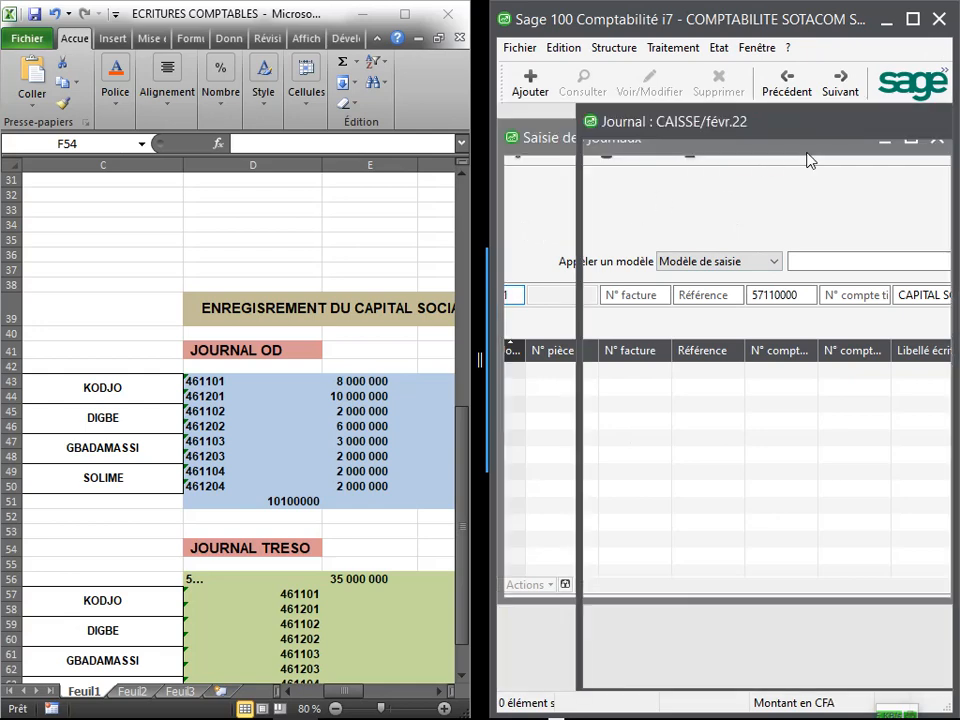
pyautogui.moveTo(818, 150); pyautogui.dragTo(681, 213)
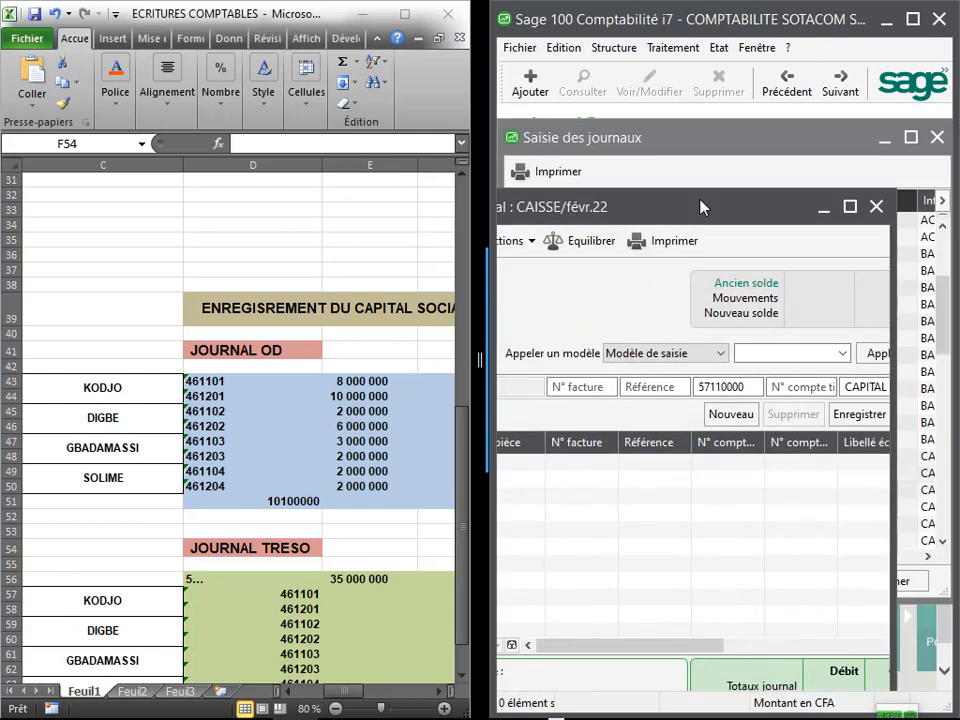
pyautogui.click(879, 208)
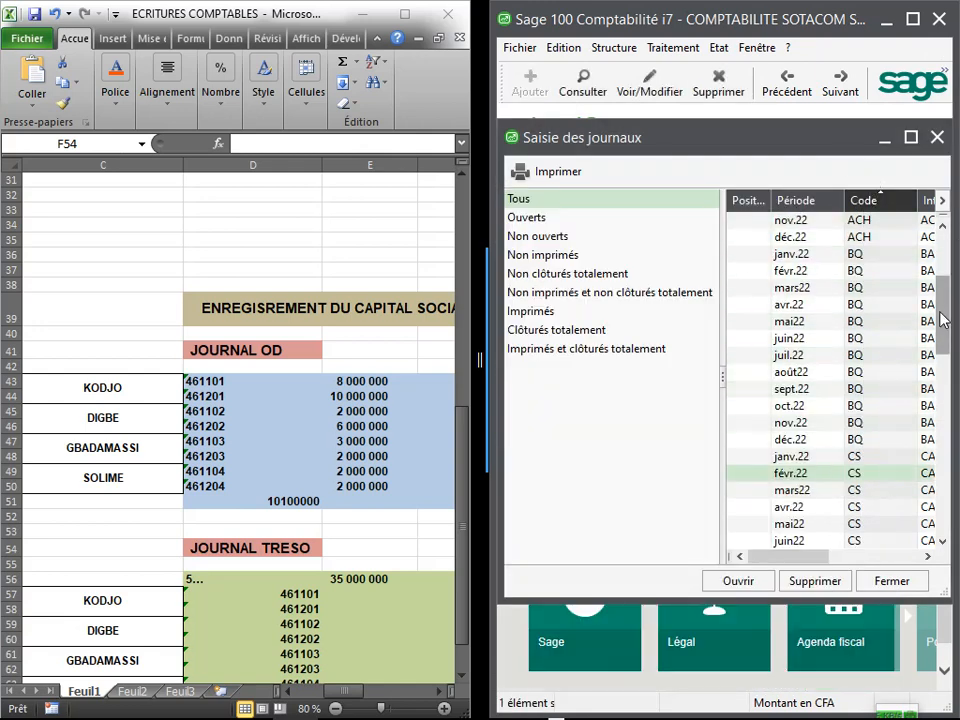
# Step: Open the February 2022 OD journal from the journal entry list
pyautogui.moveTo(948, 272); pyautogui.dragTo(958, 388)
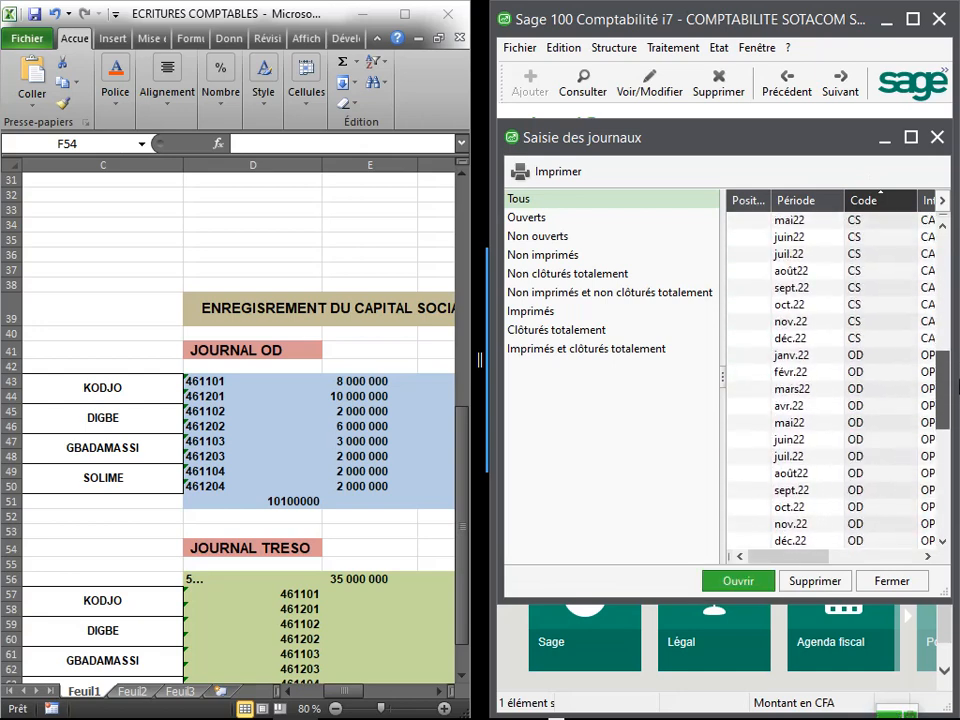
pyautogui.click(828, 373)
pyautogui.doubleClick(830, 381)
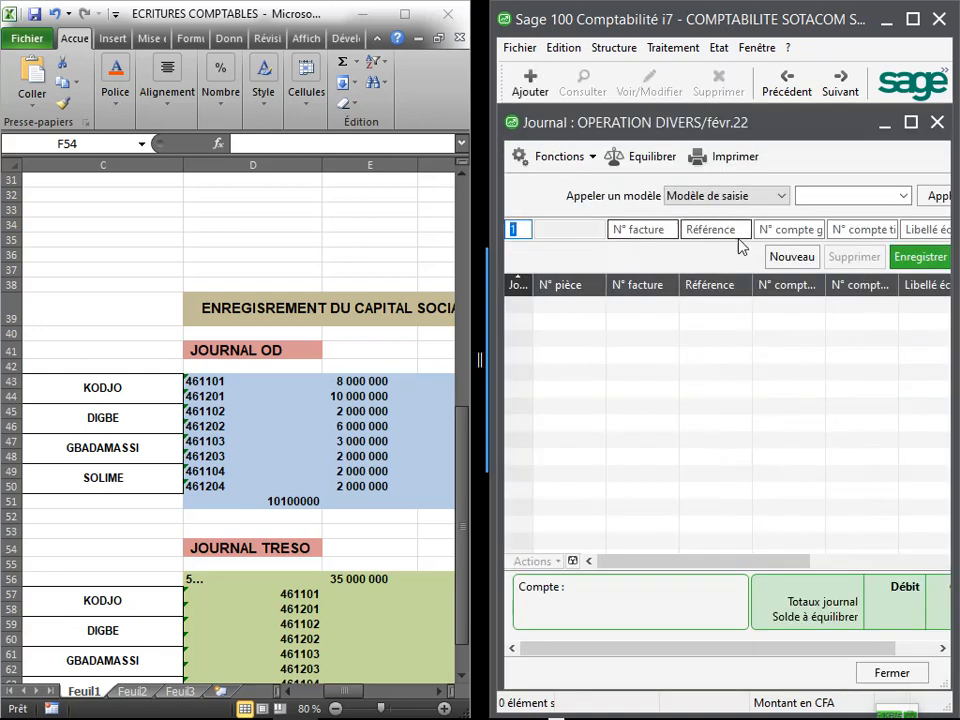
# Step: Record a day 1 debit of 8000000 on account 46110100, labelled "Apport en nat de Mr" plus the first shareholder's surname
pyautogui.click(784, 231)
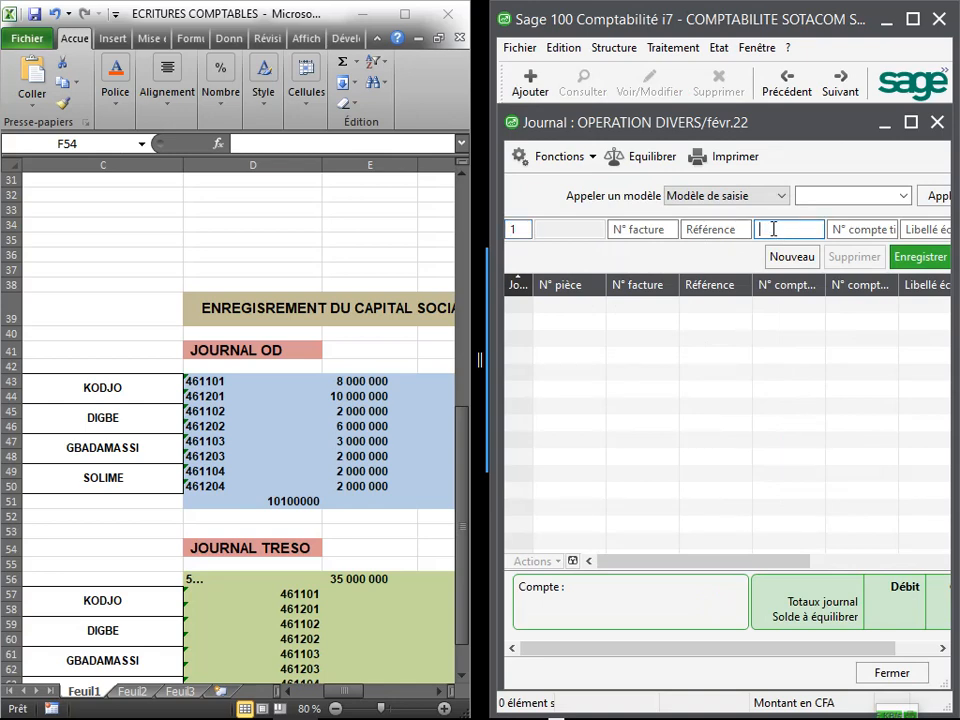
pyautogui.write('46110100')
pyautogui.press('Tab')
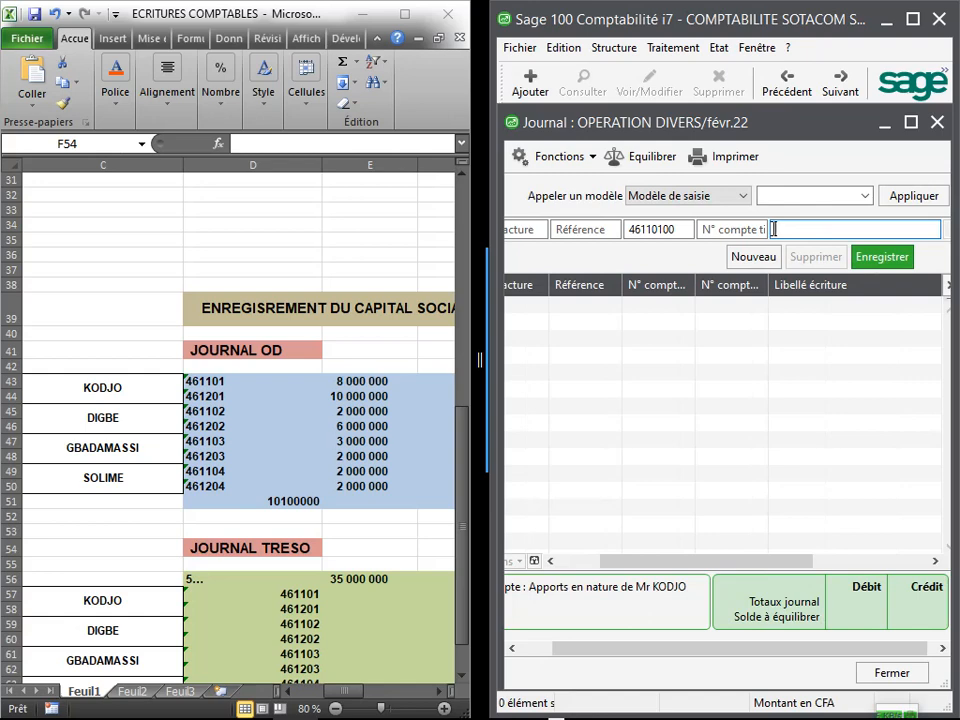
pyautogui.write('Apport en nat de Mr KODJO')
pyautogui.press('Tab')
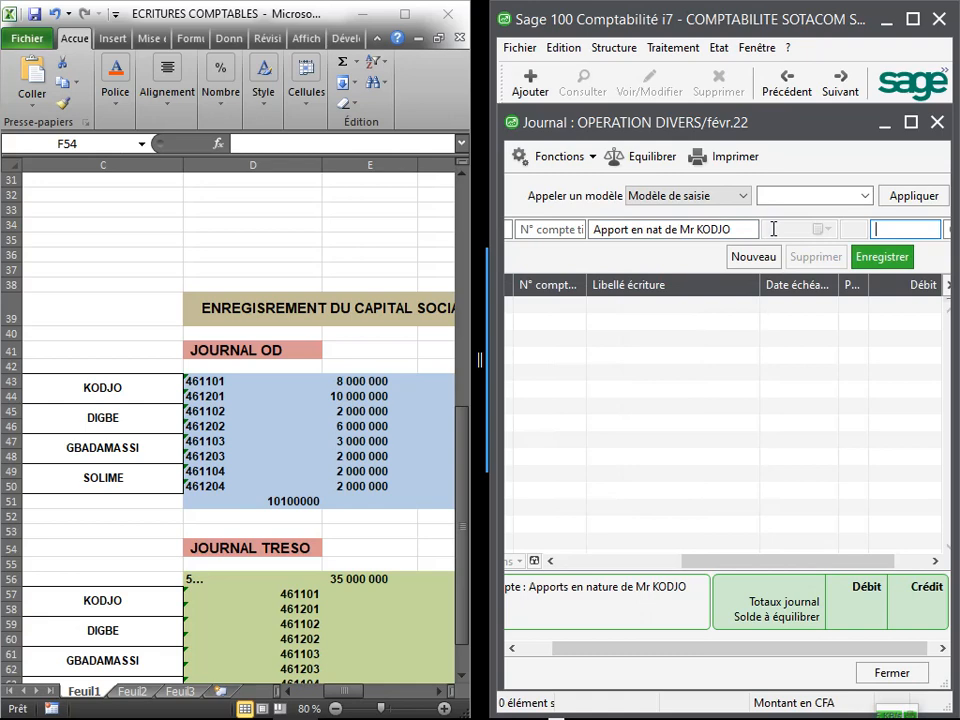
pyautogui.write('8000000')
pyautogui.press('Return')
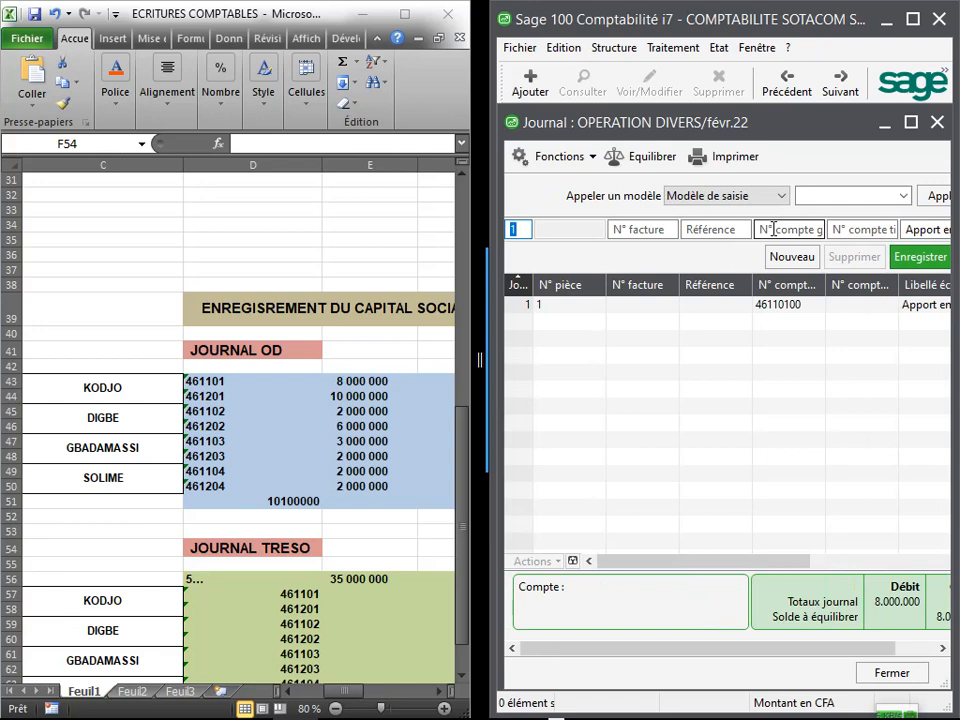
# Step: Record a day 1 debit of 10000000 on account 46120100, labelled "Apport en num de Mr" plus the first shareholder's surname
pyautogui.press('Tab')
pyautogui.press('Tab')
pyautogui.press('Tab')
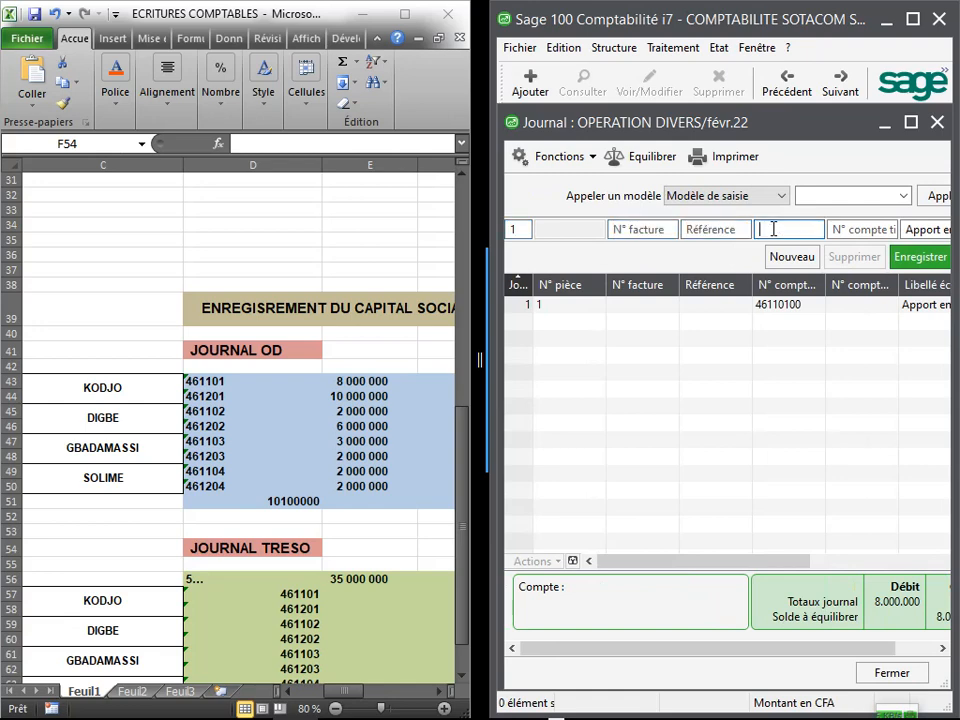
pyautogui.write('461')
pyautogui.press('BackSpace')
pyautogui.write('201')
pyautogui.press('Tab')
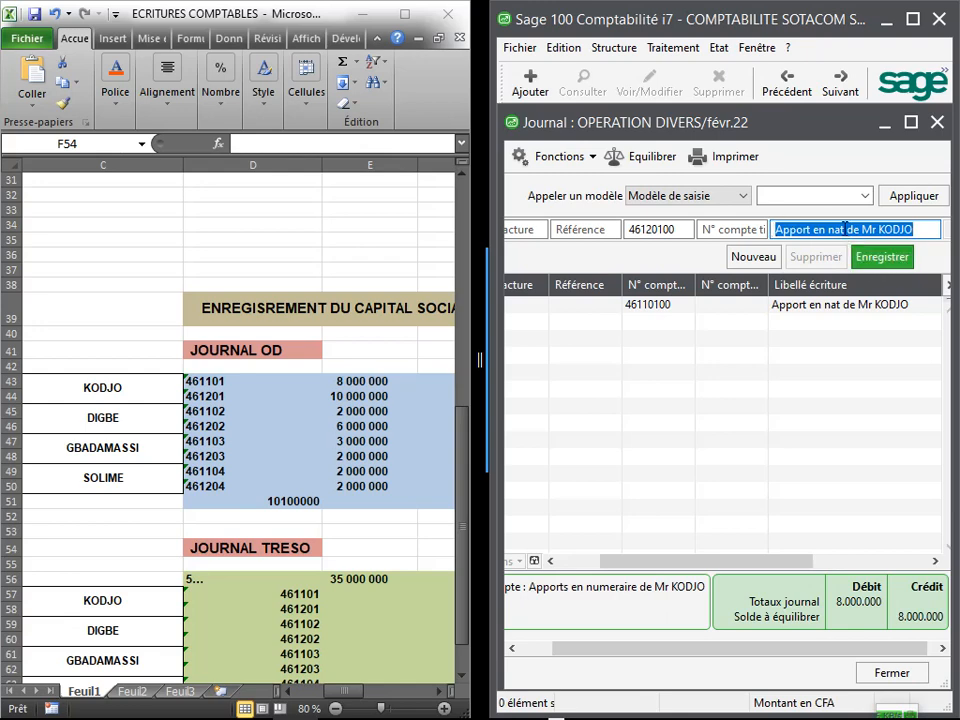
pyautogui.doubleClick(835, 229)
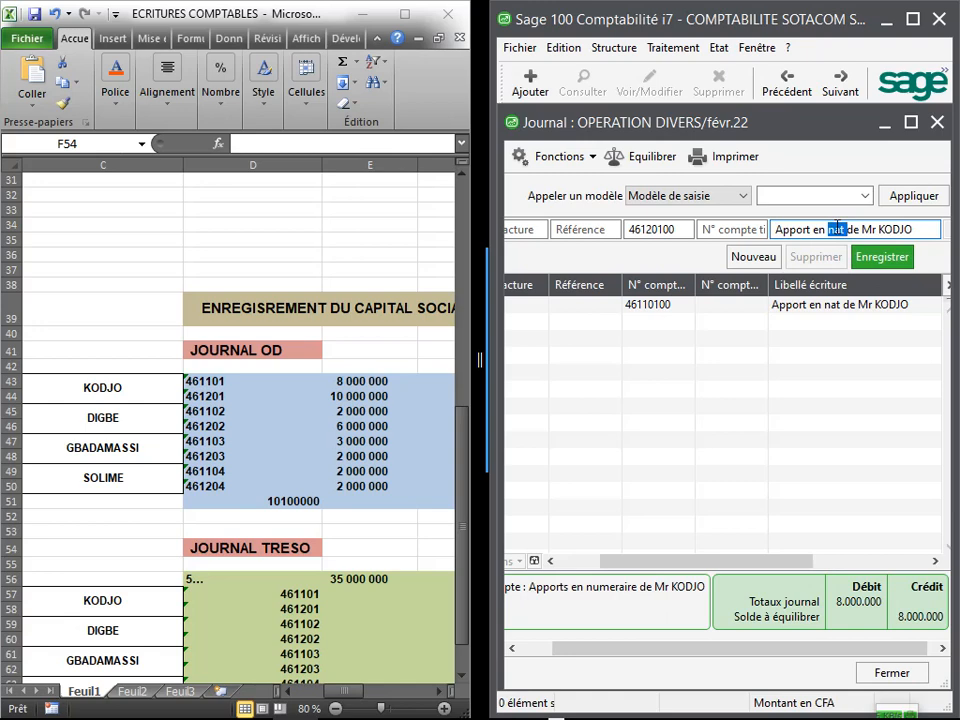
pyautogui.click(837, 229)
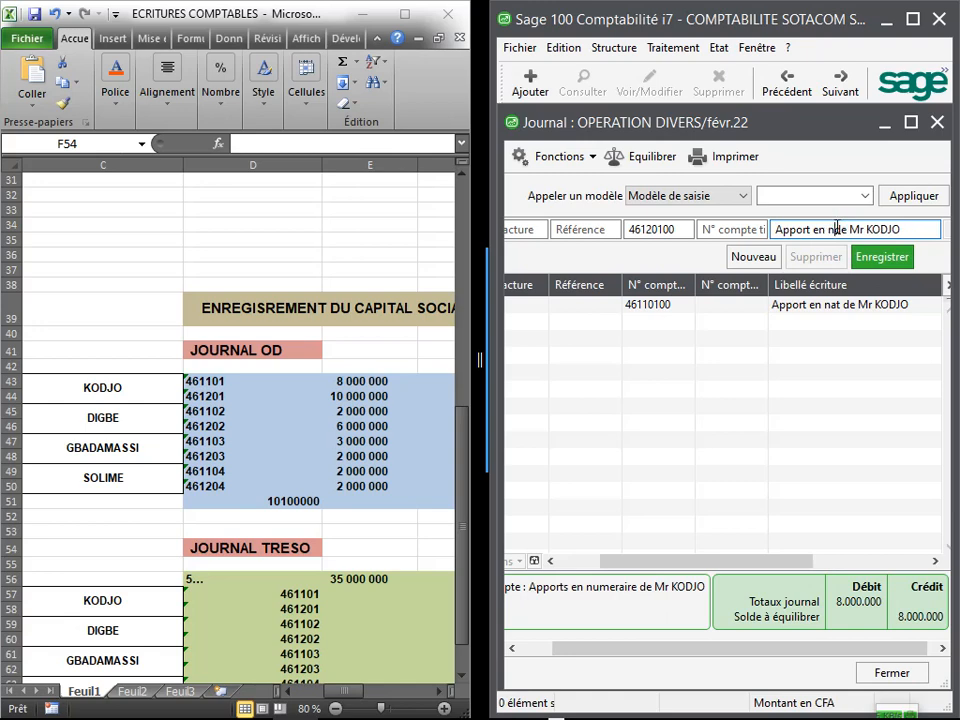
pyautogui.press('Delete')
pyautogui.press('Delete')
pyautogui.write('um')
pyautogui.press('Tab')
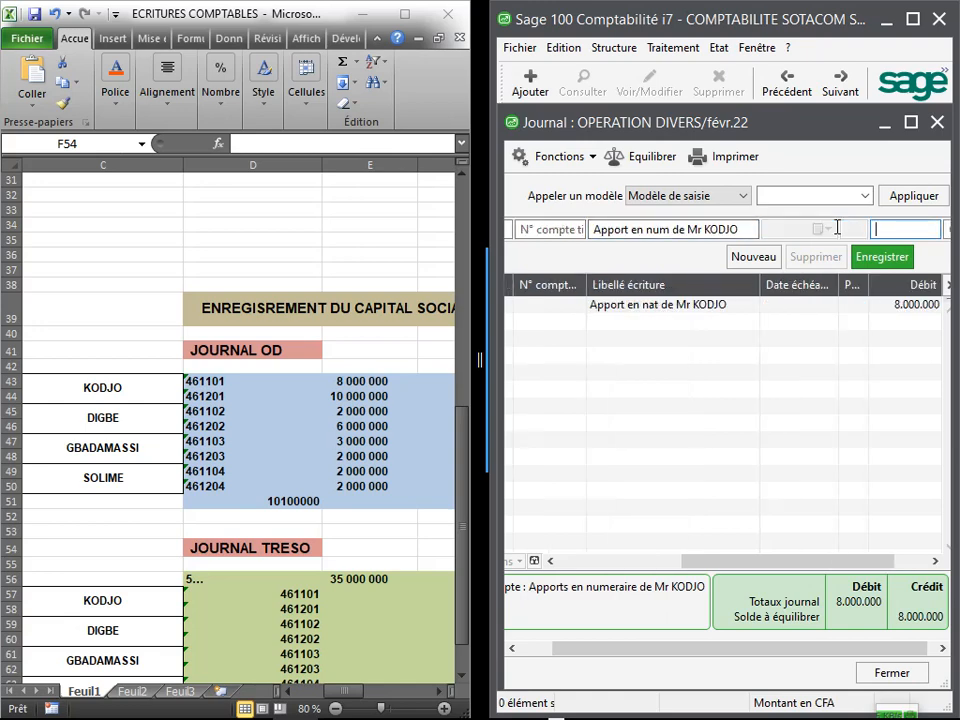
pyautogui.write('10000000')
pyautogui.press('Return')
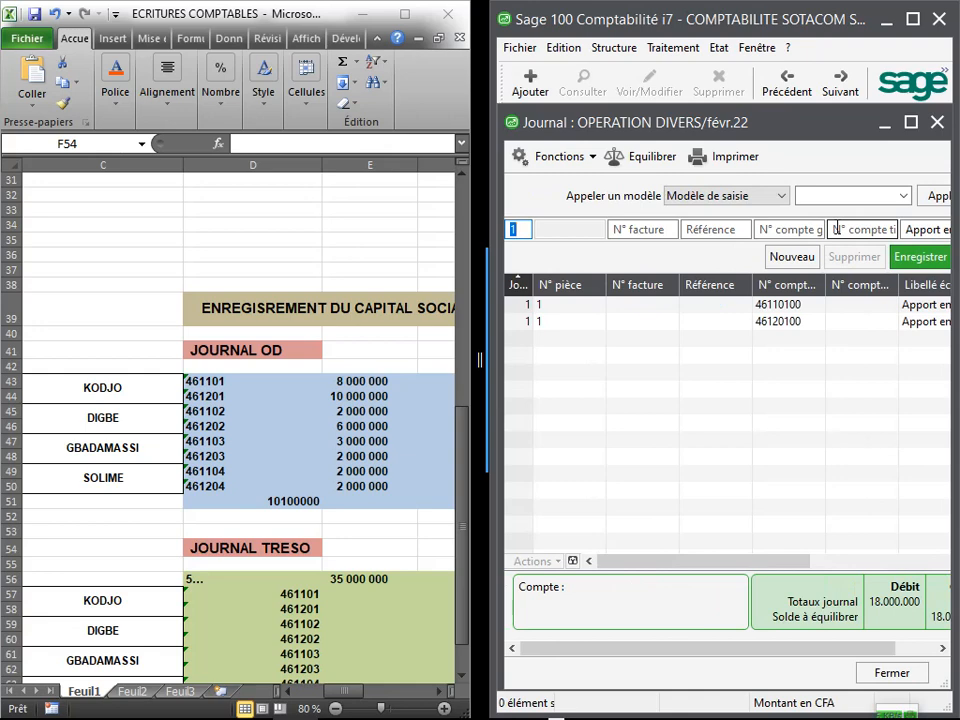
# Step: Record a day 1 debit of 2000000 on account 46110200, labelled "Apport en nat de Mr" plus the second shareholder's surname
pyautogui.press('Tab')
pyautogui.press('Tab')
pyautogui.press('Tab')
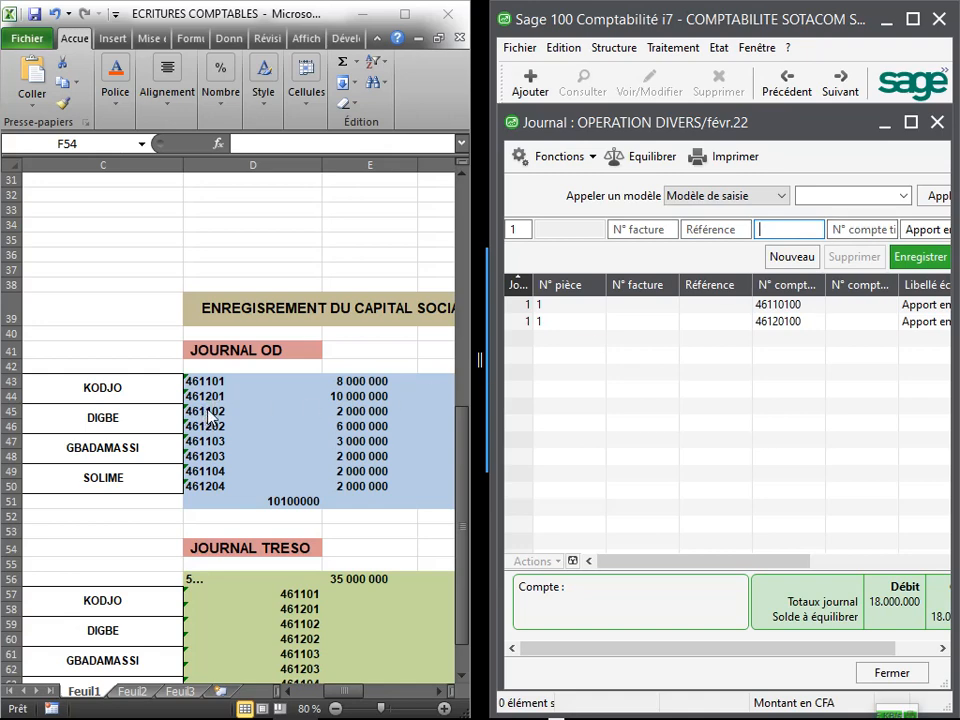
pyautogui.write('46110200')
pyautogui.press('Tab')
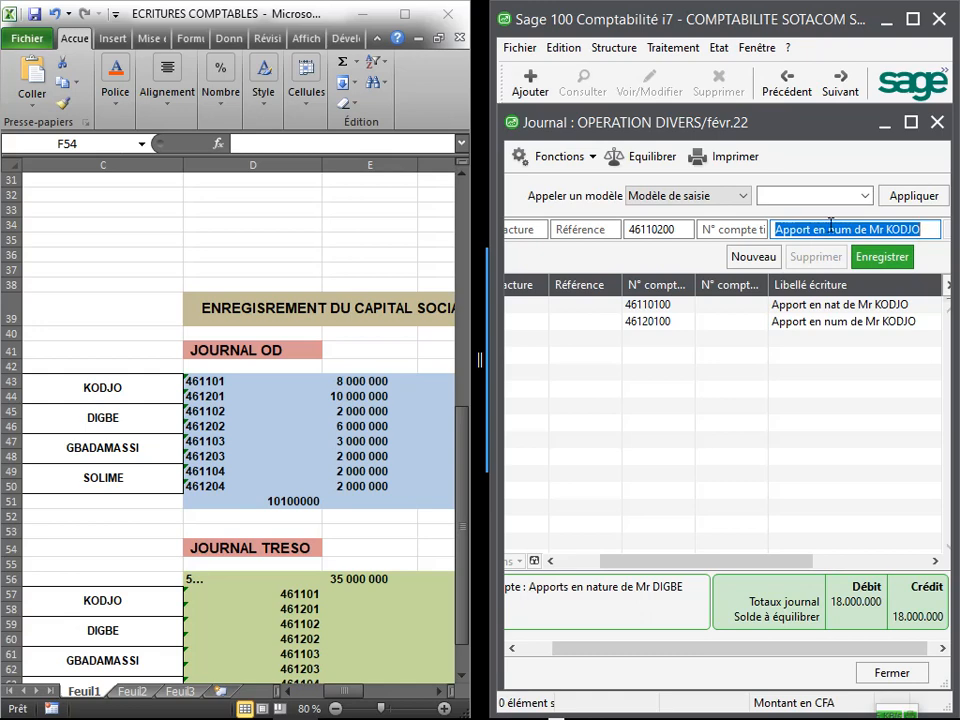
pyautogui.moveTo(828, 229); pyautogui.dragTo(849, 224)
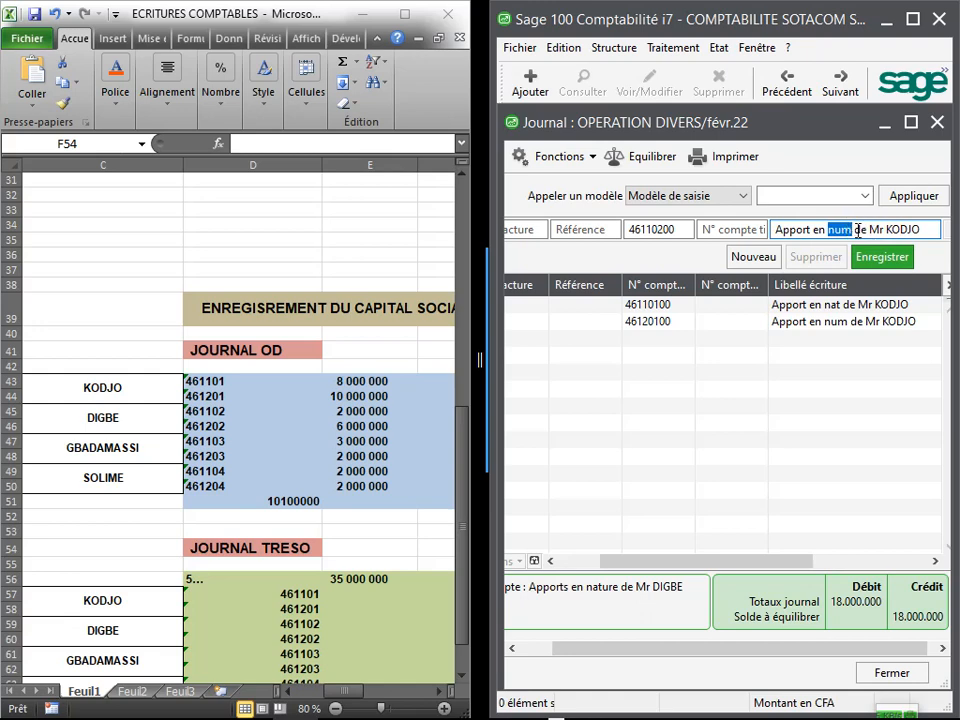
pyautogui.write('nat')
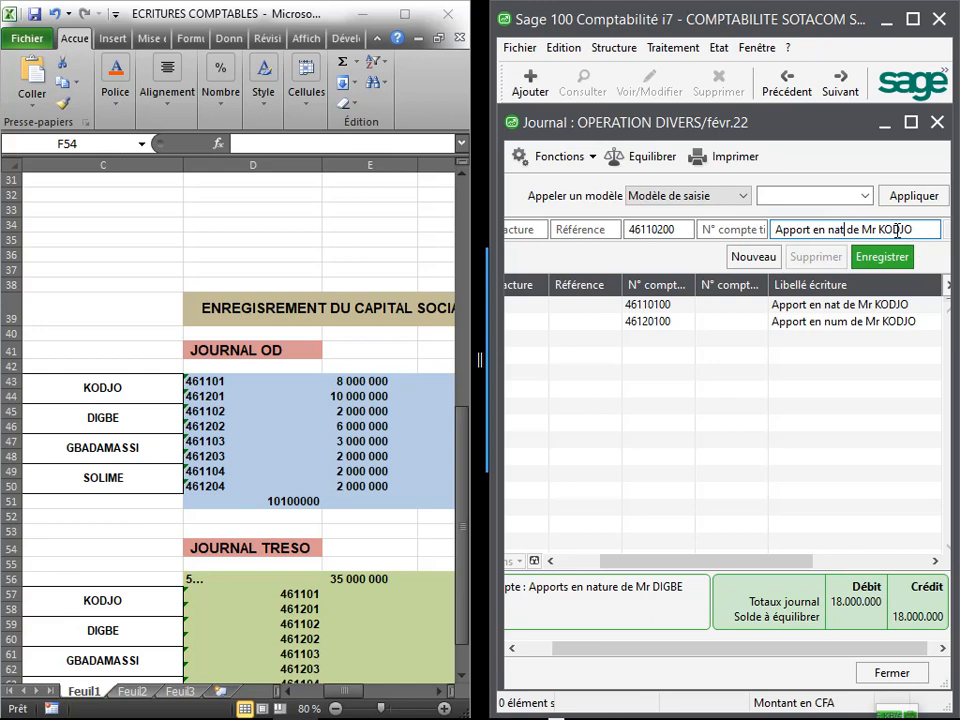
pyautogui.doubleClick(893, 229)
pyautogui.write('DIGBE')
pyautogui.press('Tab')
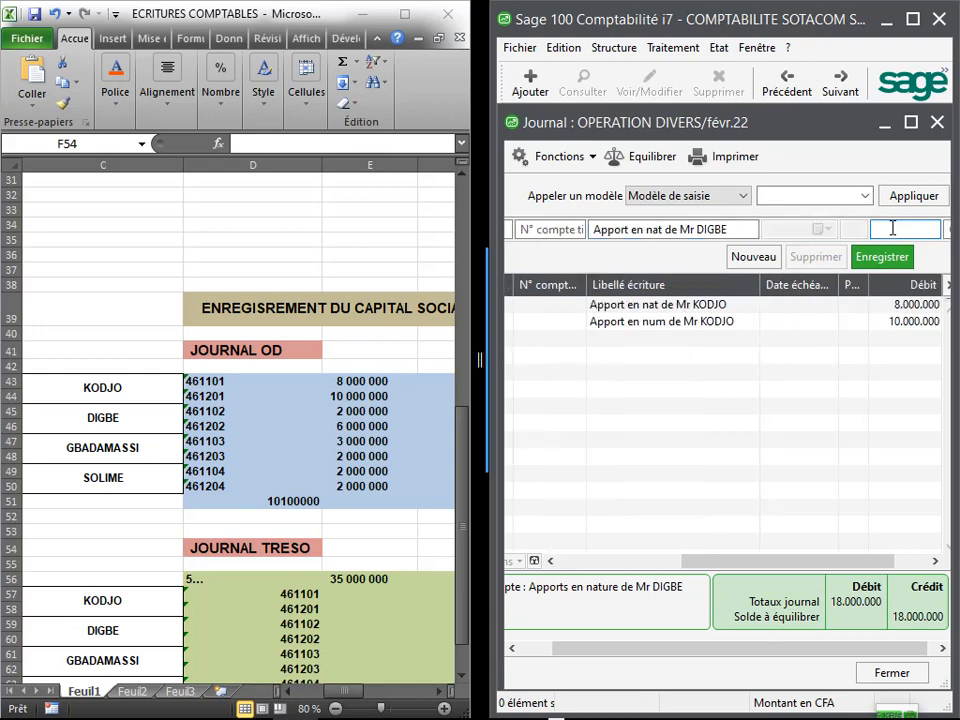
pyautogui.write('2000000')
pyautogui.press('Return')
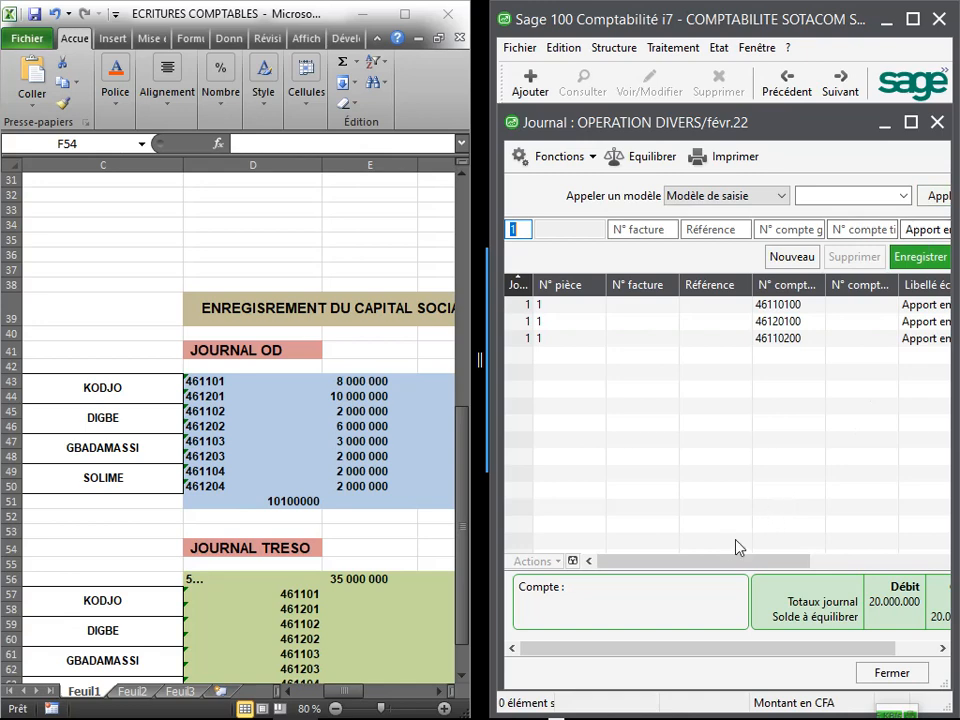
# Step: Record a day 1 debit of 6000000 on account 46120200, labelled "Apport en num de Mr" plus the second shareholder's surname
pyautogui.moveTo(766, 562); pyautogui.dragTo(690, 553)
pyautogui.click(770, 228)
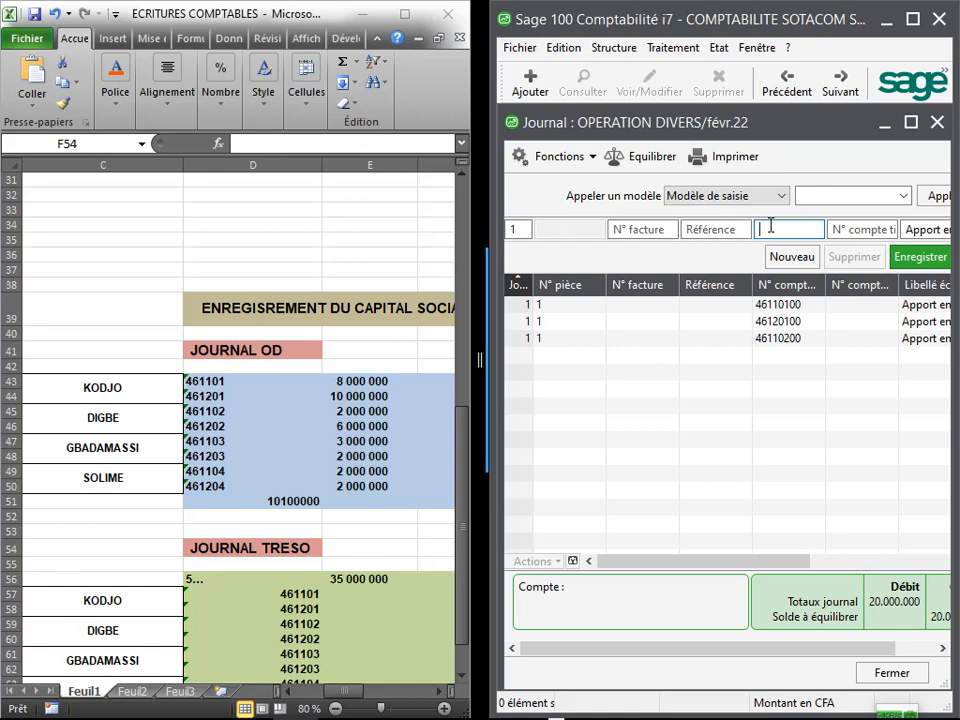
pyautogui.write('46120200')
pyautogui.press('Tab')
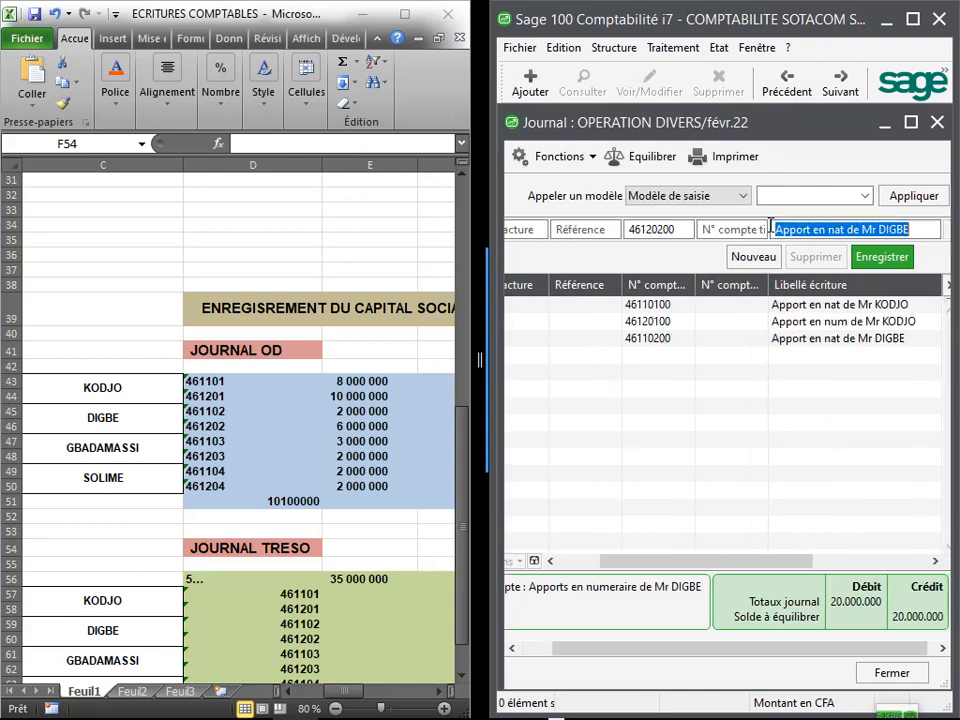
pyautogui.doubleClick(838, 229)
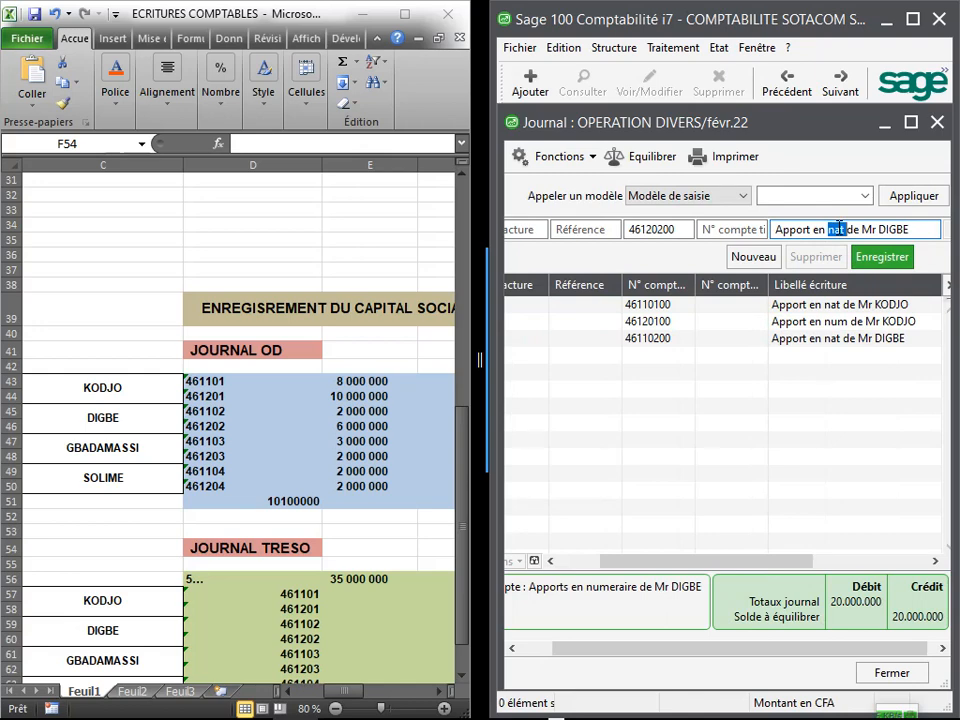
pyautogui.write('num')
pyautogui.press('Tab')
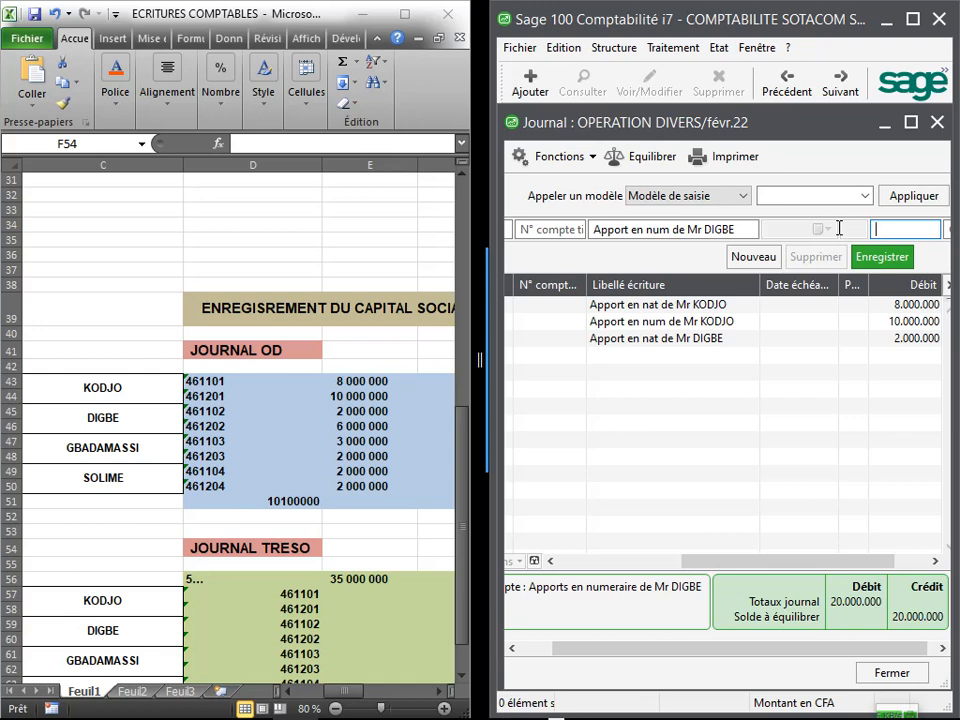
pyautogui.write('6000000')
pyautogui.press('Return')
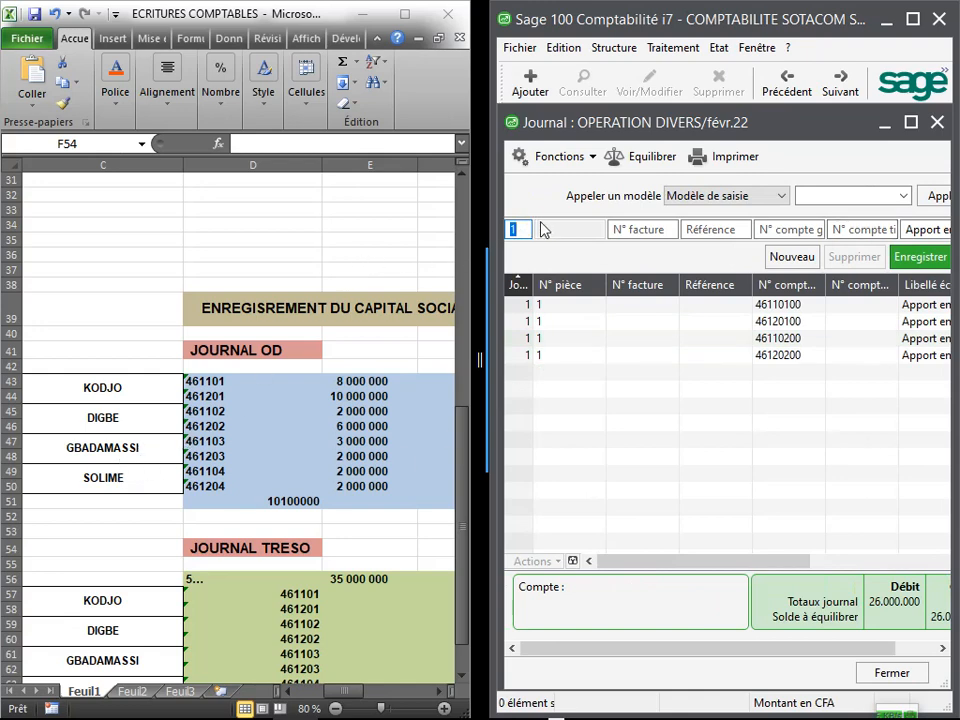
# Step: Record a day 1 debit of 3000000 on account 46110300, labelled "Apport en nat de Mr" plus the third shareholder's surname
pyautogui.click(783, 230)
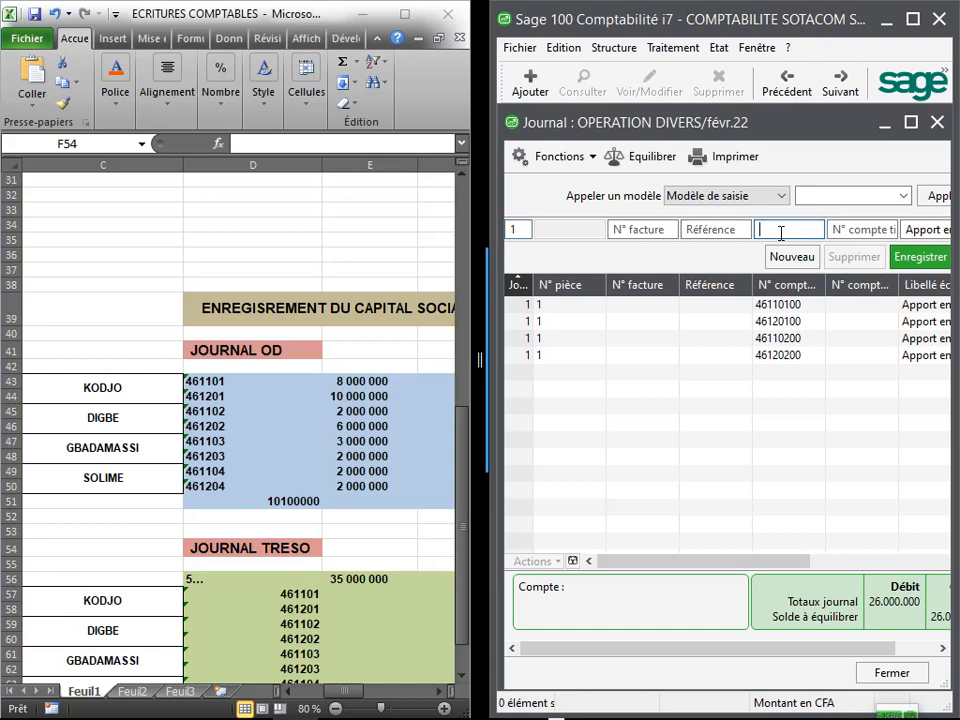
pyautogui.write('461103')
pyautogui.press('Tab')
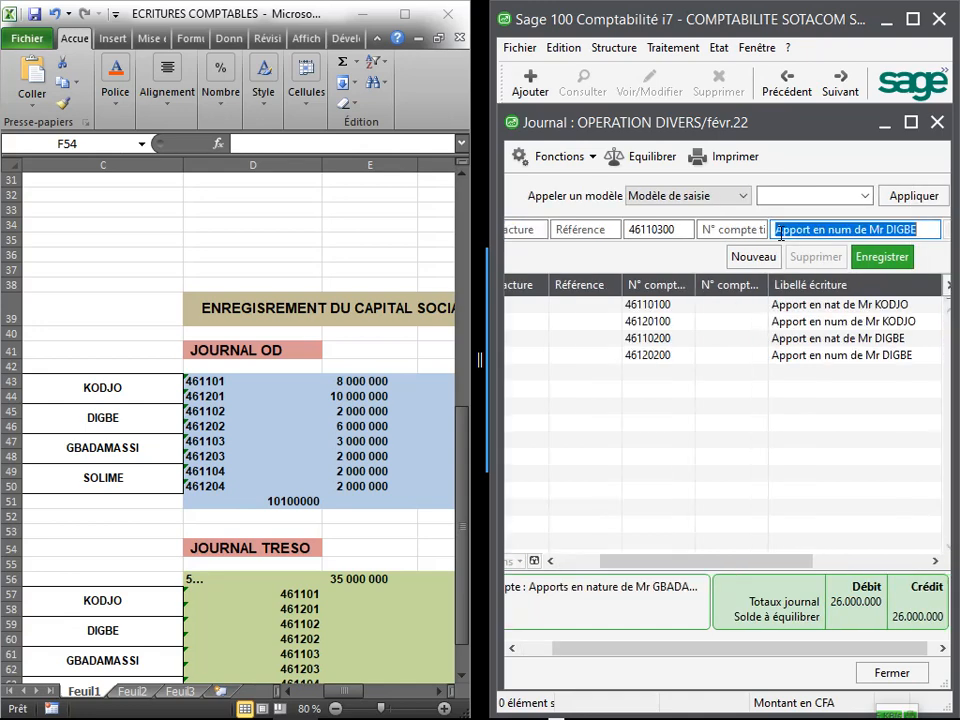
pyautogui.doubleClick(840, 229)
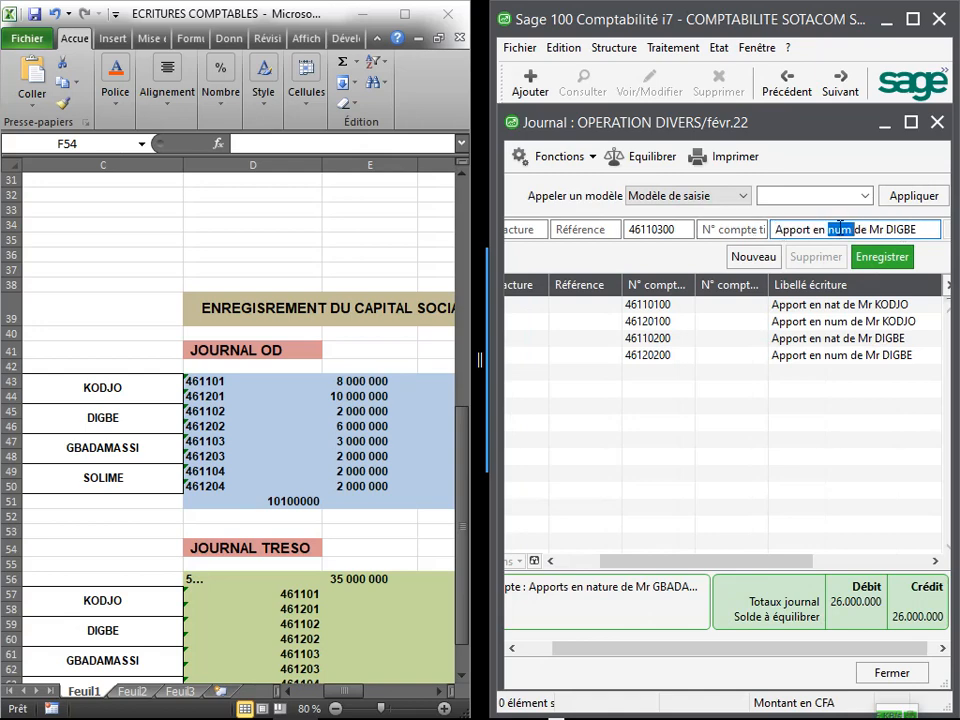
pyautogui.write('nat')
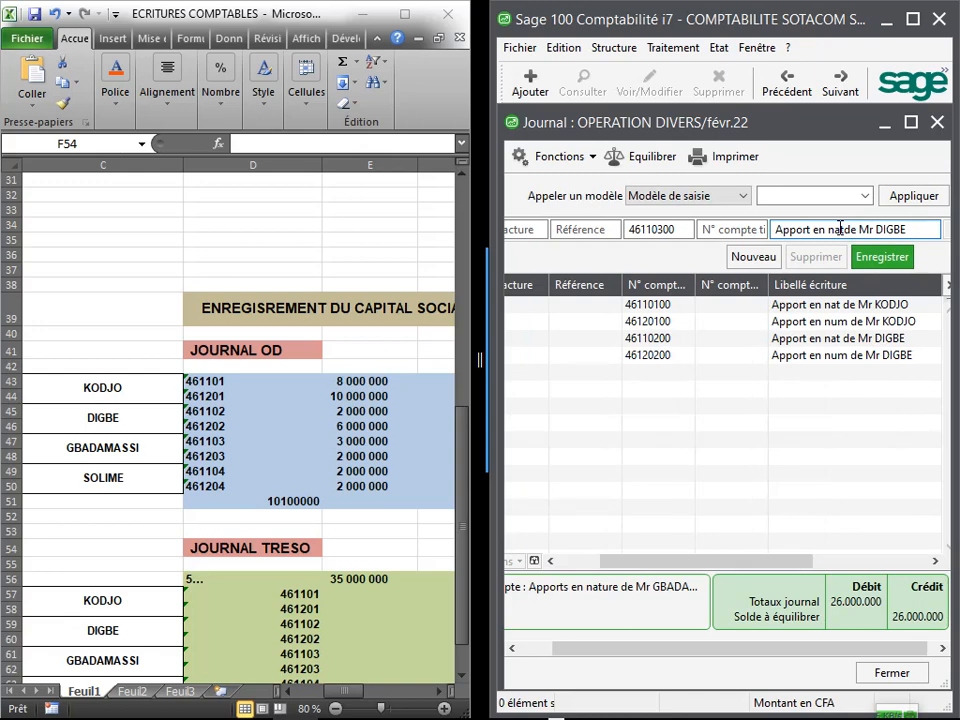
pyautogui.doubleClick(893, 229)
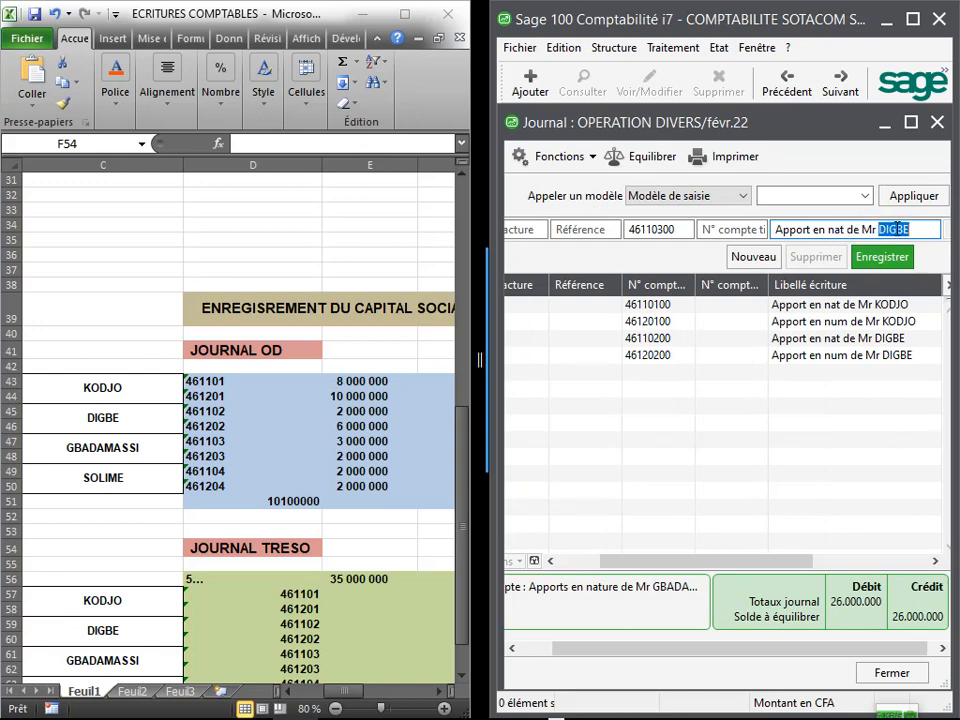
pyautogui.write('GBADAMASSI')
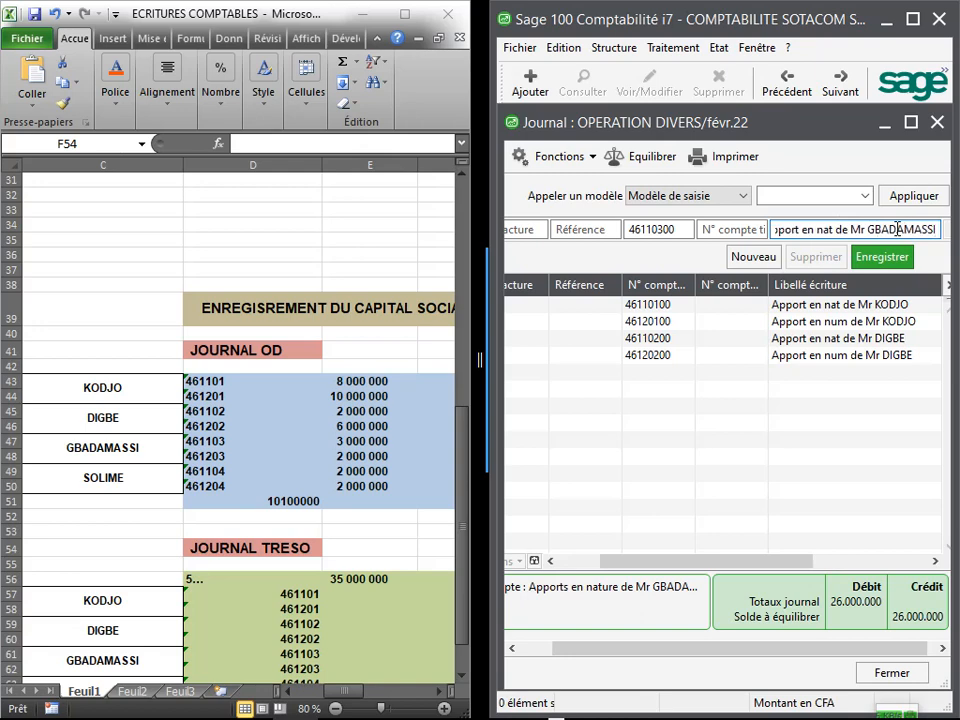
pyautogui.press('Tab')
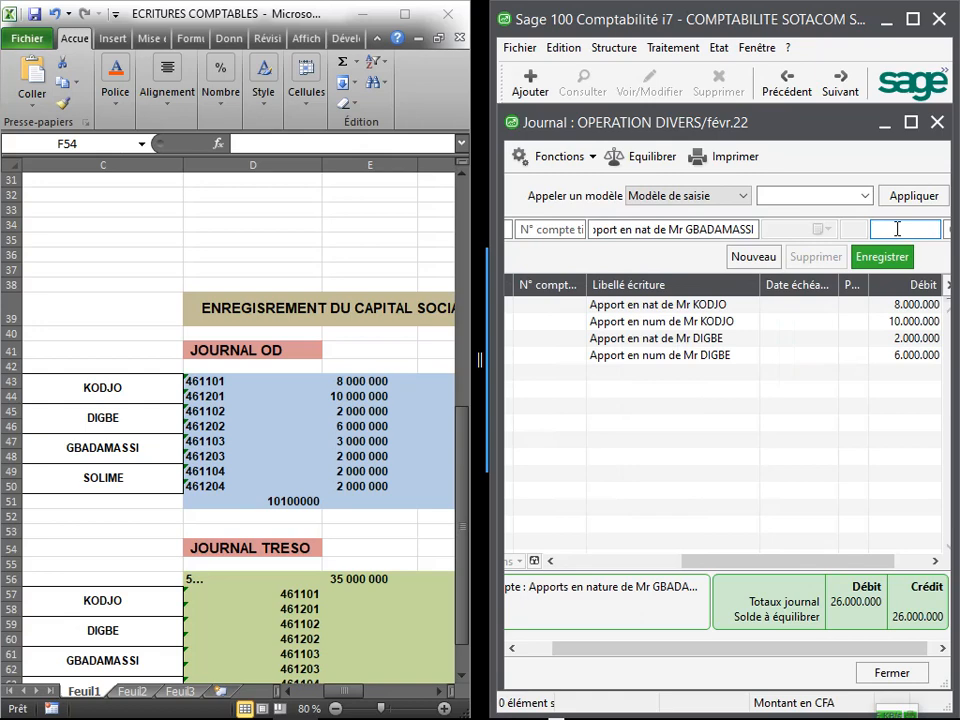
pyautogui.write('3000000')
pyautogui.press('Return')
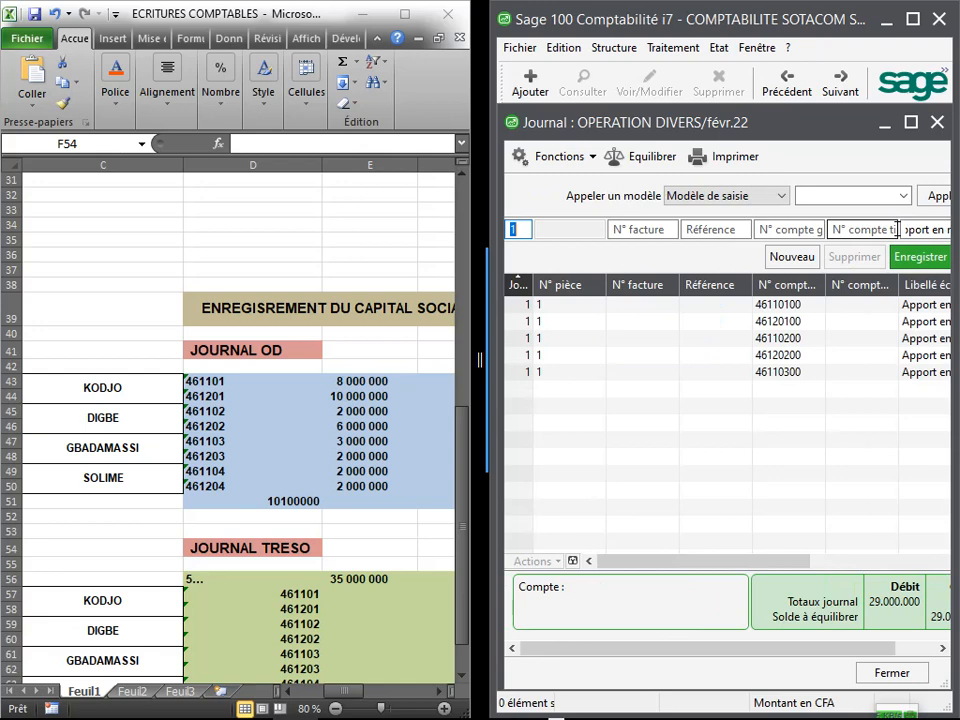
# Step: Record a day 1 debit of 2000000 on account 46120300, labelled "Apport en num de Mr" plus the third shareholder's surname
pyautogui.press('Tab')
pyautogui.press('Tab')
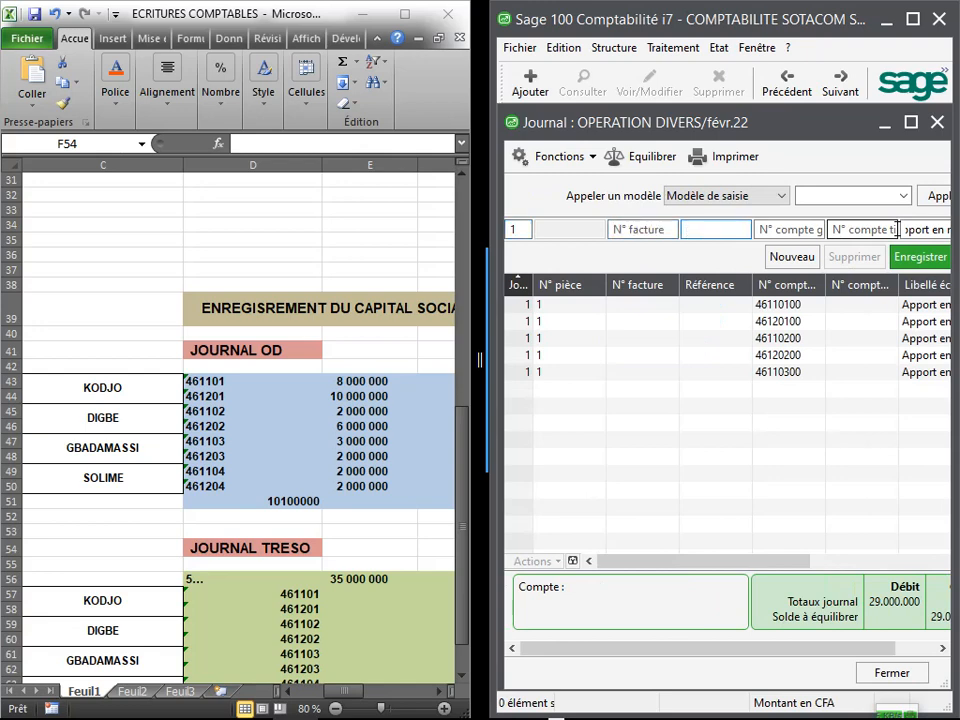
pyautogui.press('Tab')
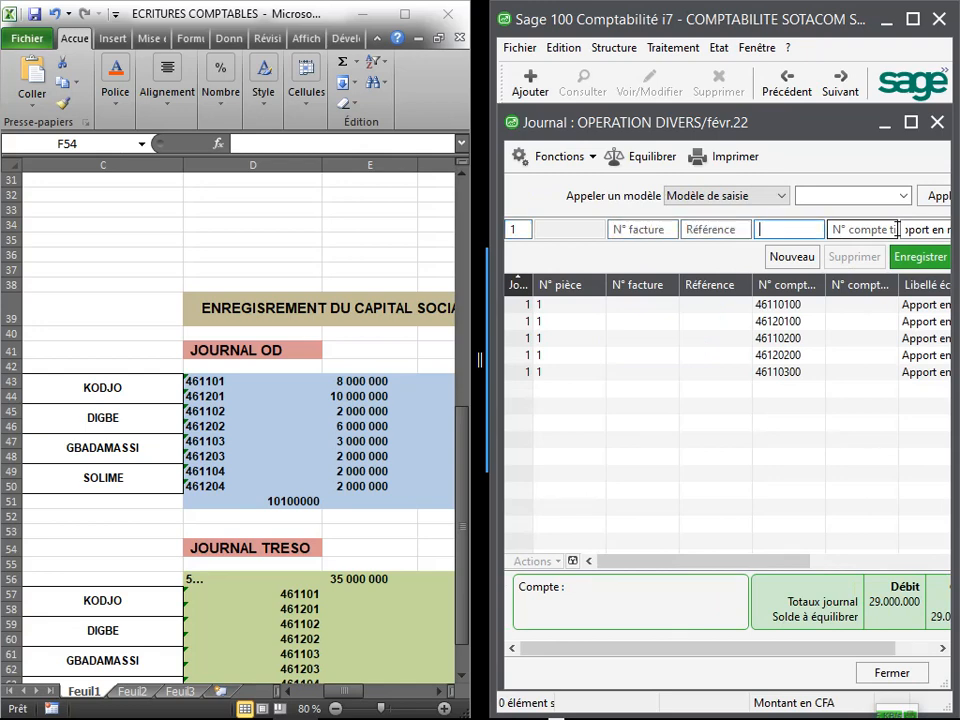
pyautogui.write('461203')
pyautogui.press('Tab')
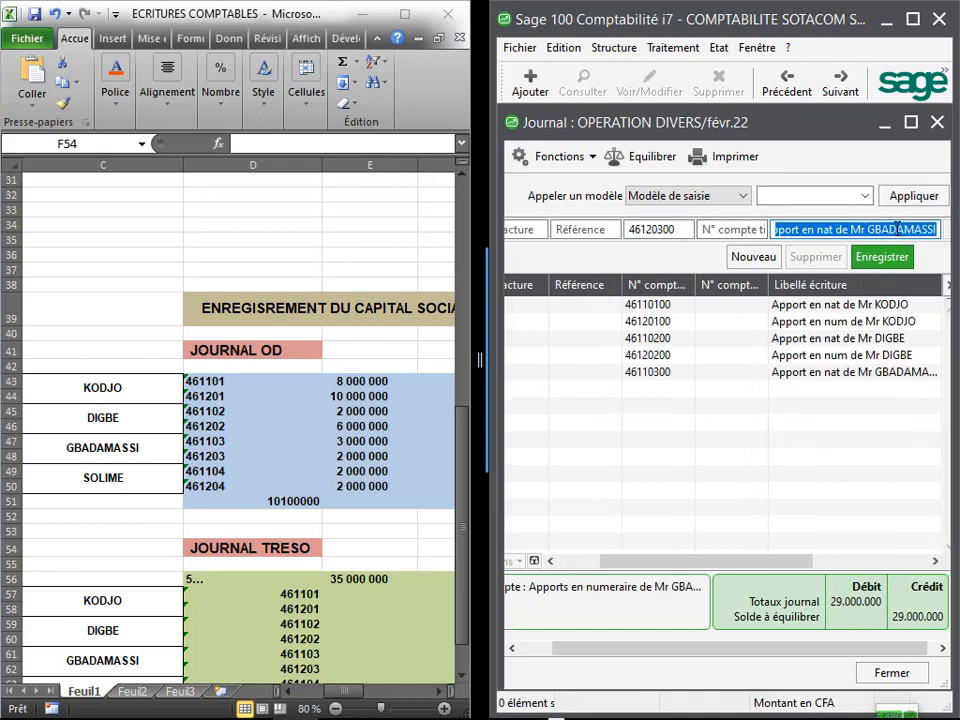
pyautogui.doubleClick(826, 229)
pyautogui.write('num')
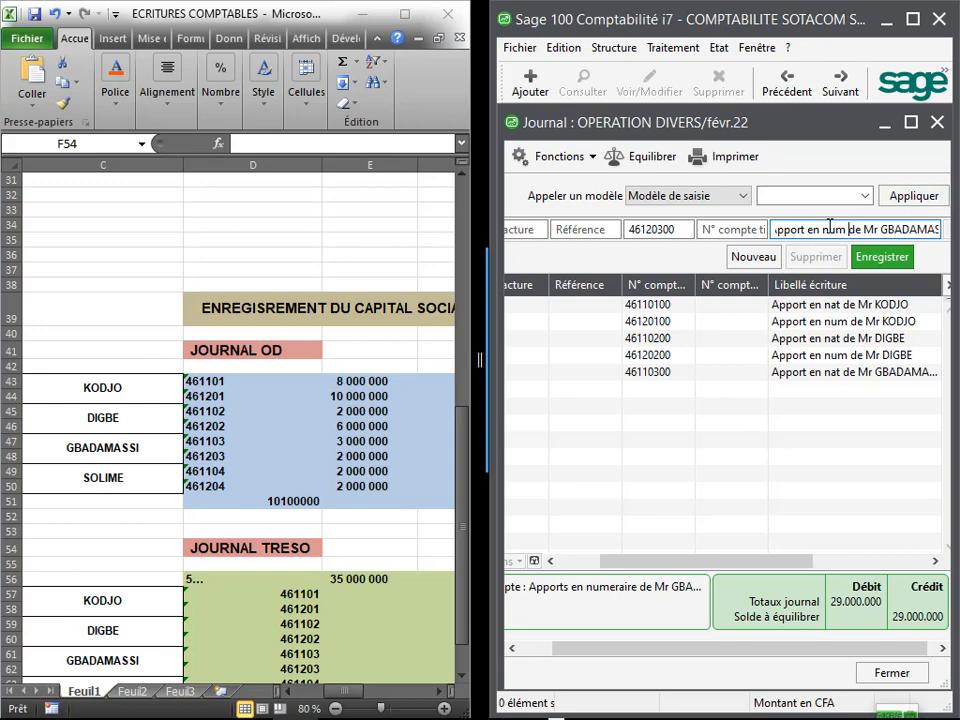
pyautogui.press('Tab')
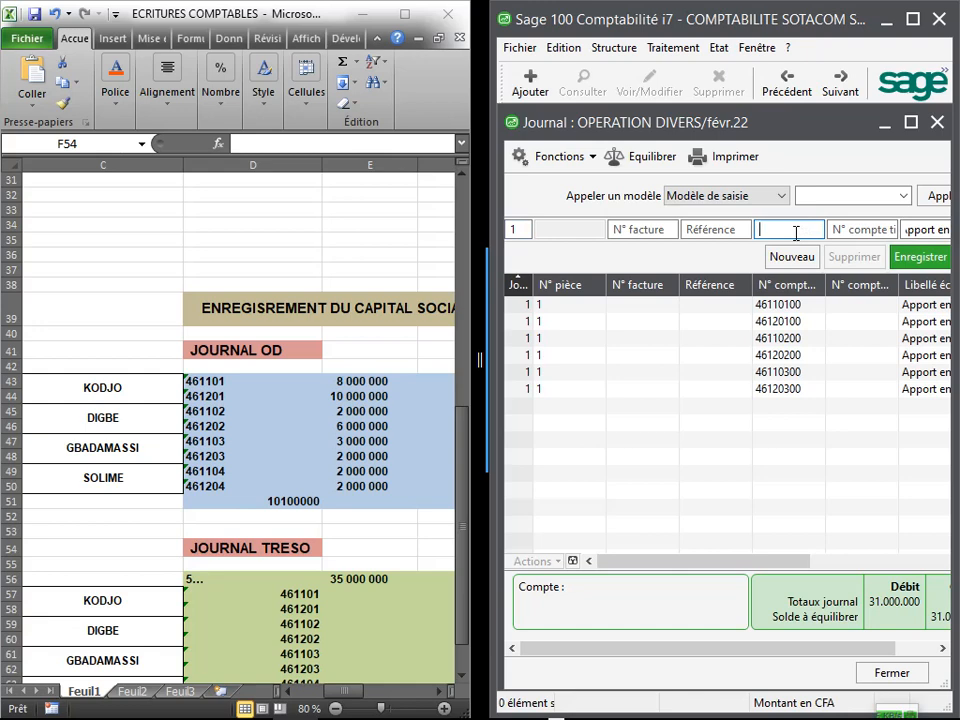
# Step: Record a day 1 debit of 2000000 on account 46110400, labelled "Apport en nat de Mr" plus the fourth shareholder's surname
pyautogui.write('46110400')
pyautogui.press('Tab')
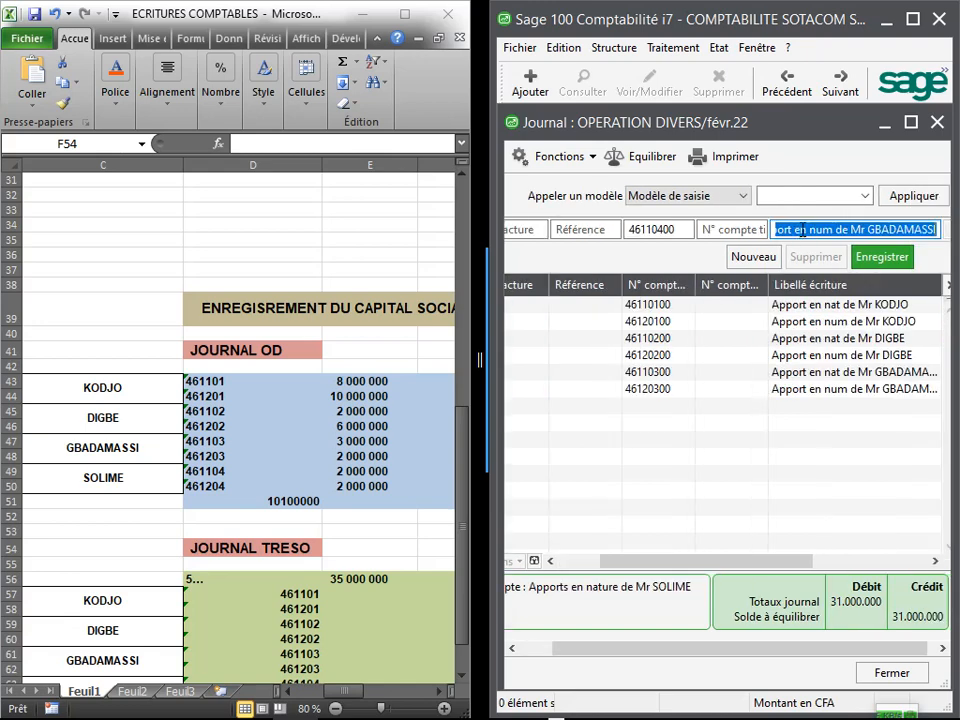
pyautogui.click(822, 230)
pyautogui.doubleClick(822, 230)
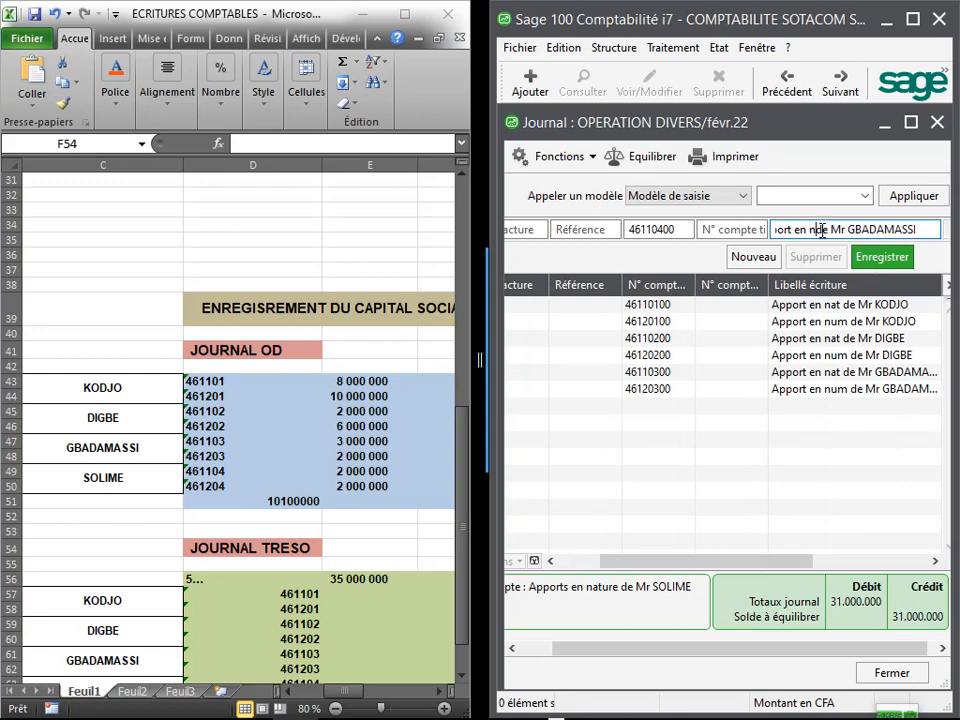
pyautogui.write('nat')
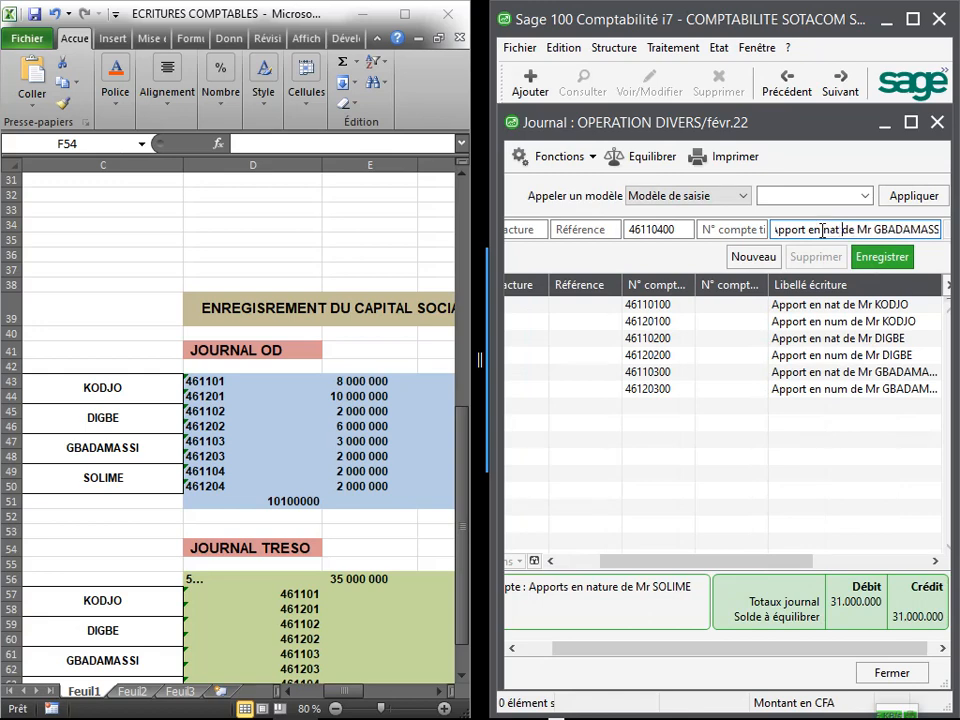
pyautogui.doubleClick(912, 229)
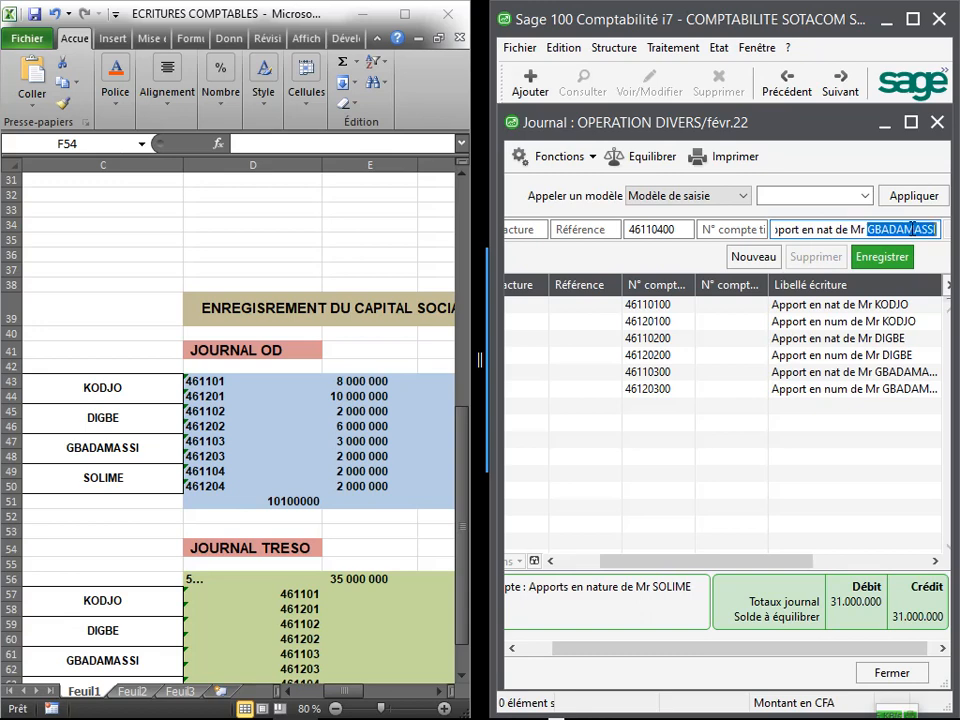
pyautogui.write('SOLIME')
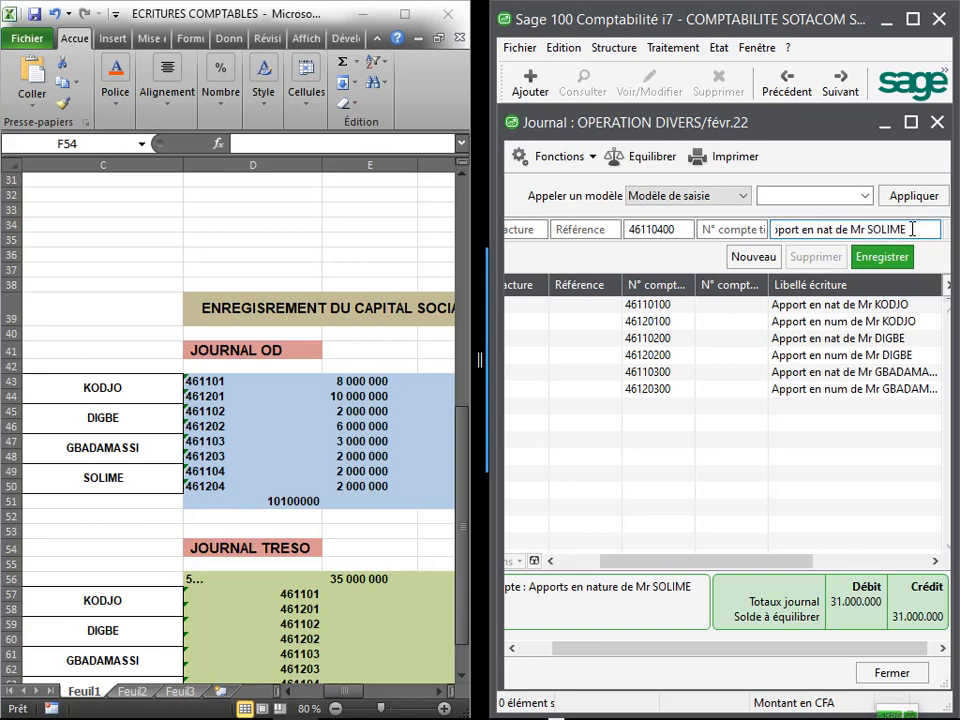
pyautogui.press('Tab')
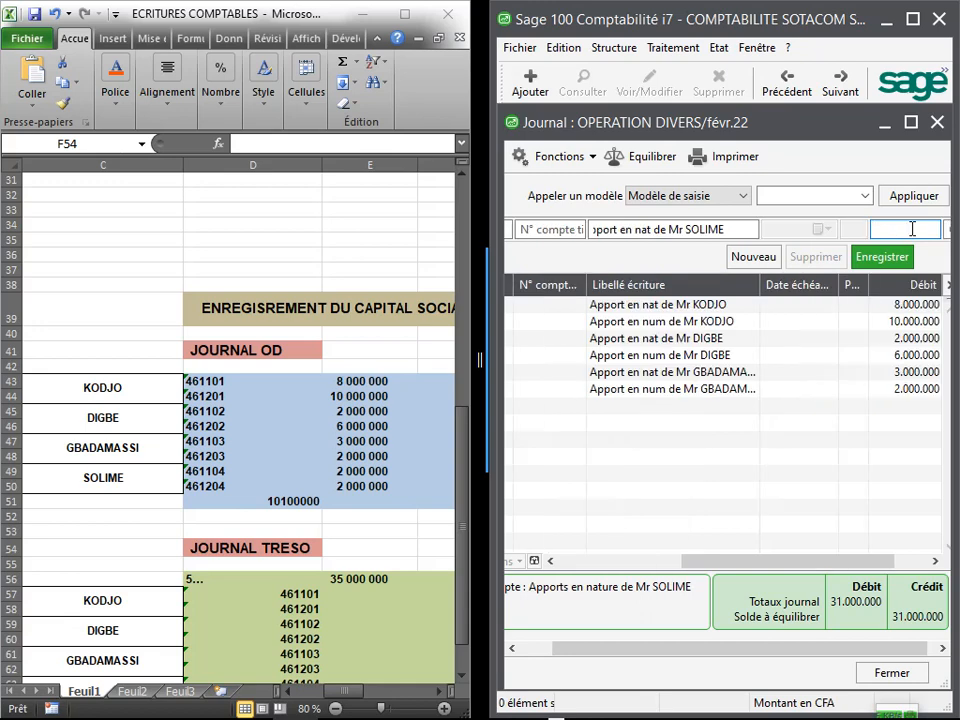
pyautogui.write('2000000')
pyautogui.press('Return')
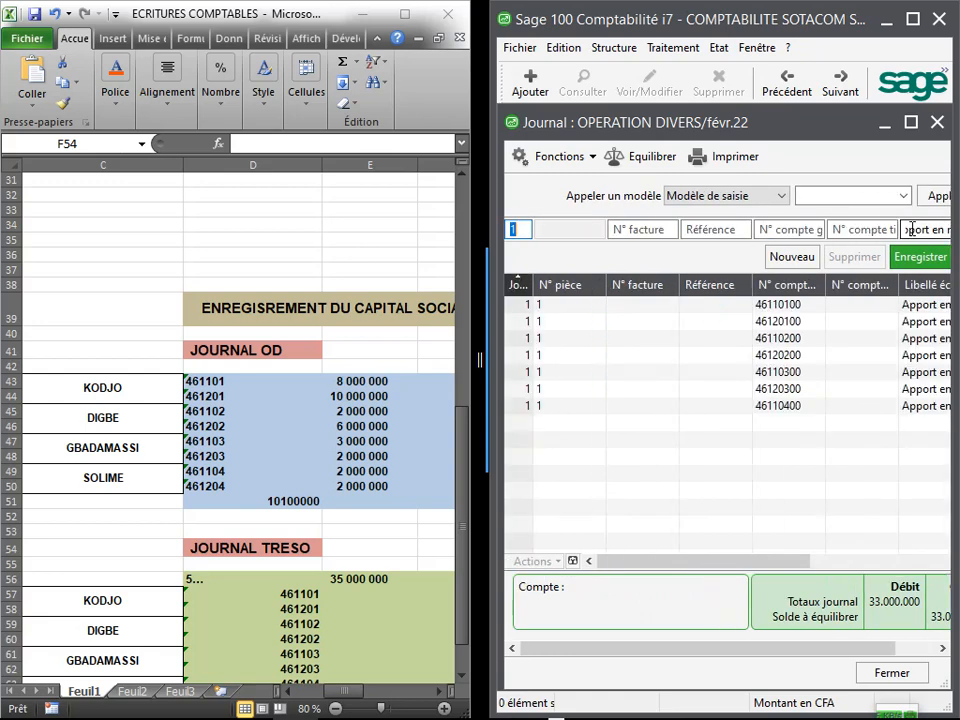
# Step: Record a day 1 debit of 2000000 on account 46120400, labelled "Apport en num de Mr" plus the fourth shareholder's surname
pyautogui.press('Tab')
pyautogui.press('Tab')
pyautogui.press('Tab')
pyautogui.press('Tab')
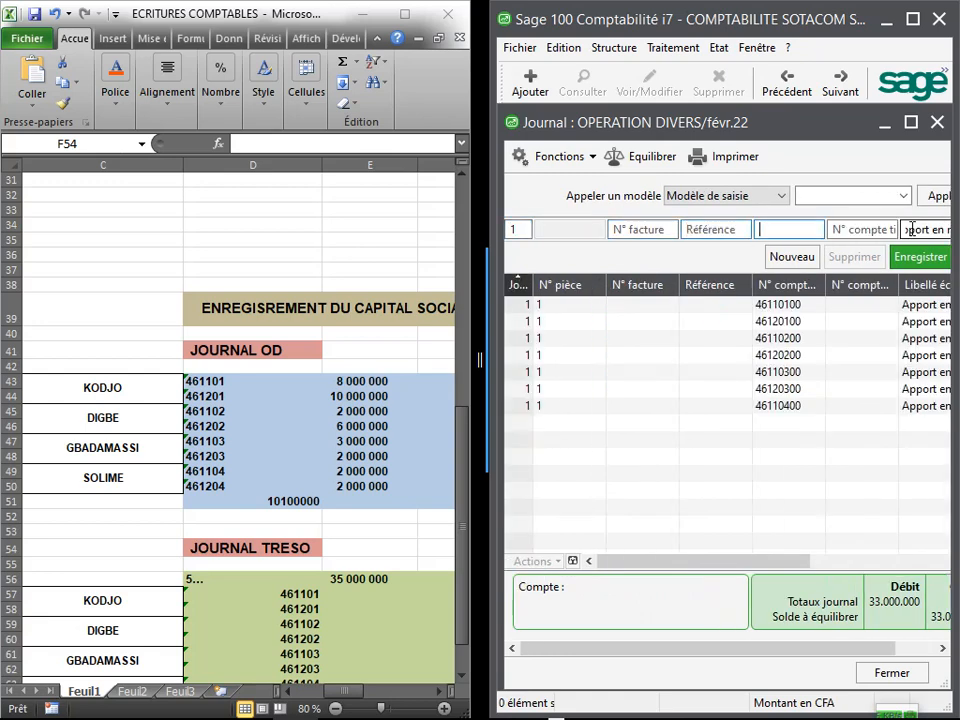
pyautogui.write('461204')
pyautogui.press('Tab')
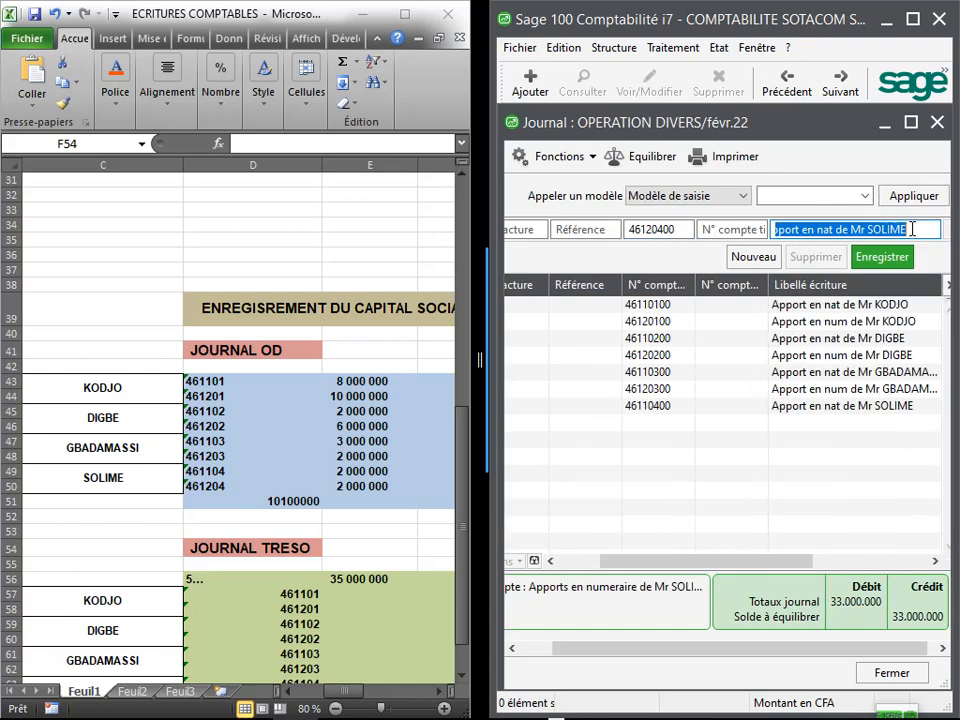
pyautogui.click(822, 228)
pyautogui.doubleClick(822, 228)
pyautogui.write('num')
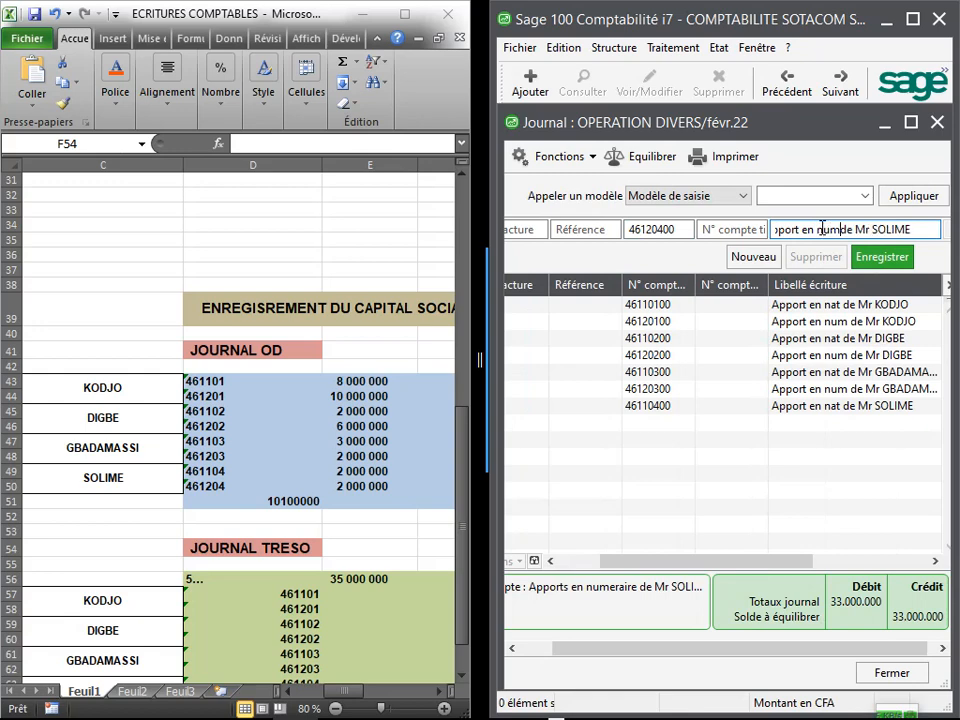
pyautogui.press('Tab')
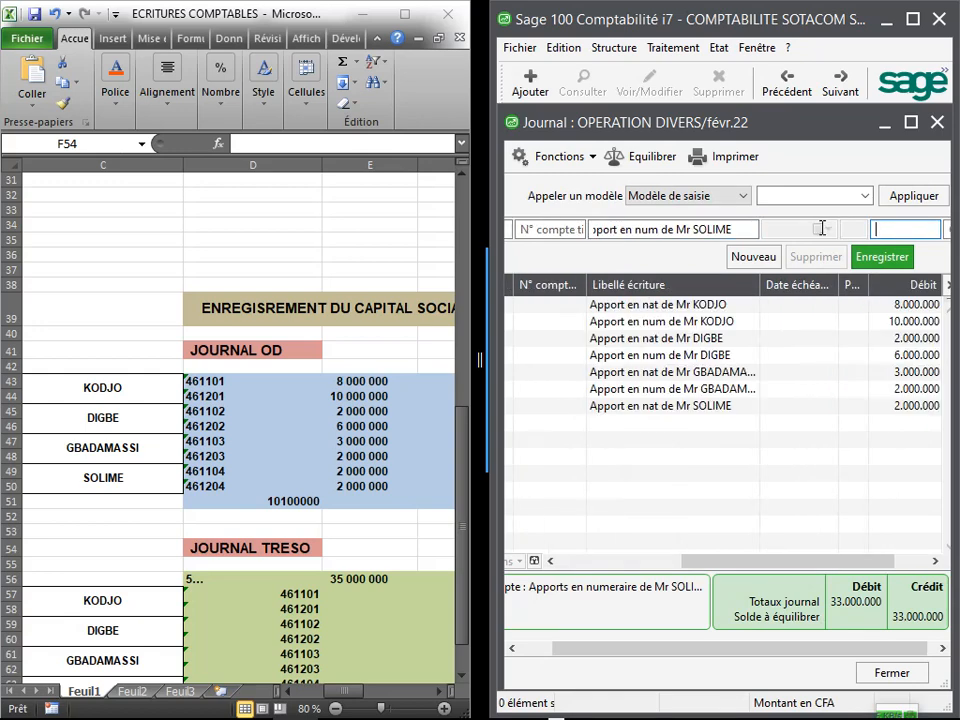
pyautogui.write('2000000')
pyautogui.press('Return')
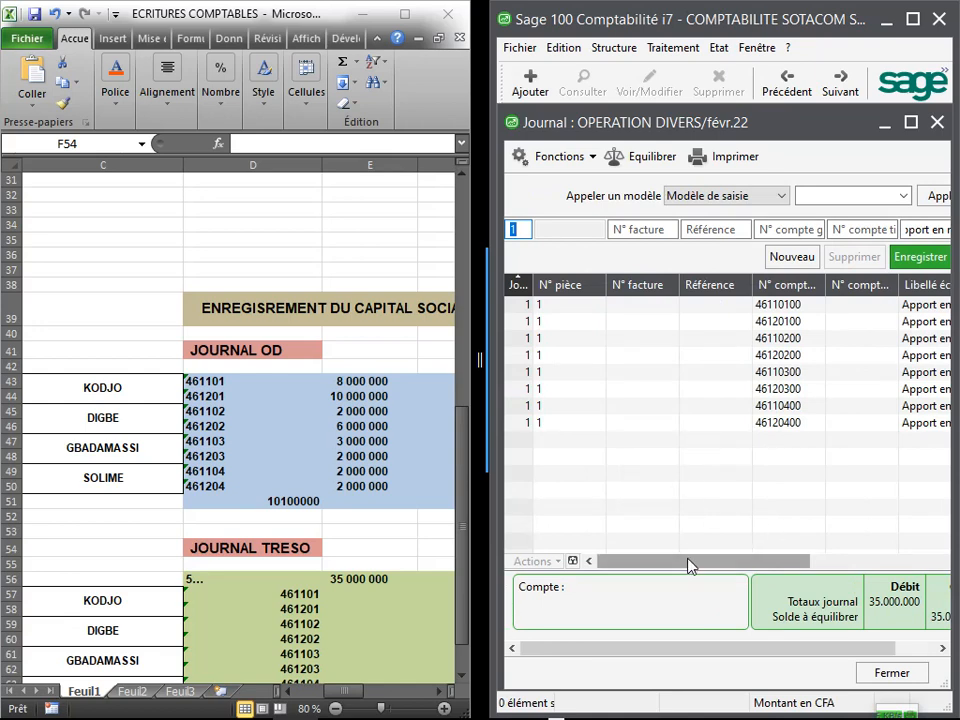
# Step: Record a day 1 credit of 35000000 on account 10100000 (Capital), labelled "Capital social"
pyautogui.moveTo(672, 563); pyautogui.dragTo(957, 574)
pyautogui.moveTo(826, 572); pyautogui.dragTo(600, 553)
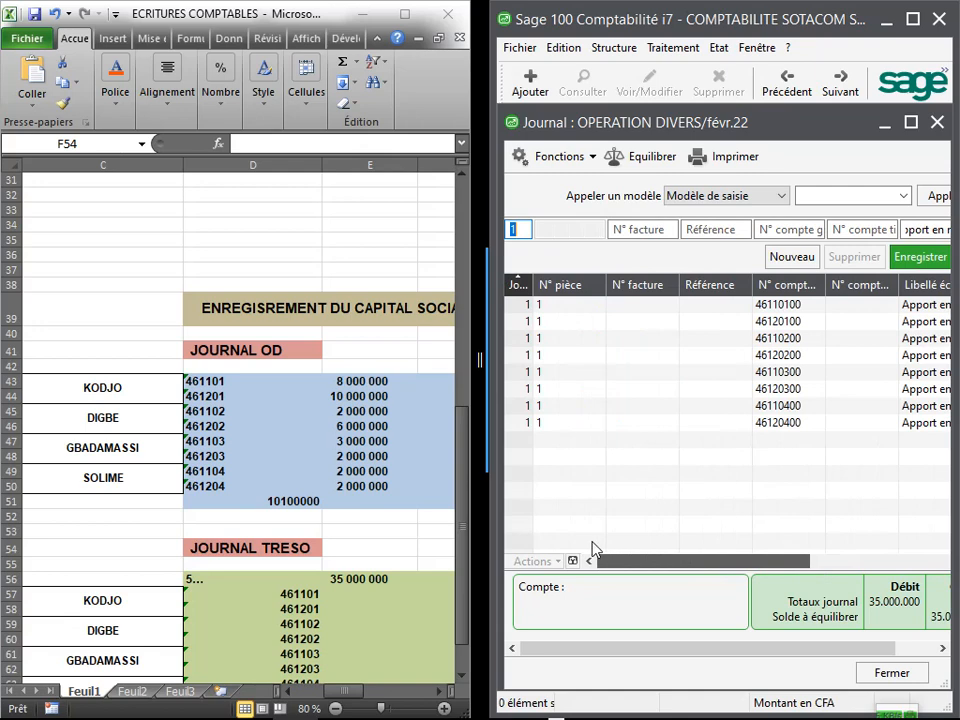
pyautogui.click(784, 229)
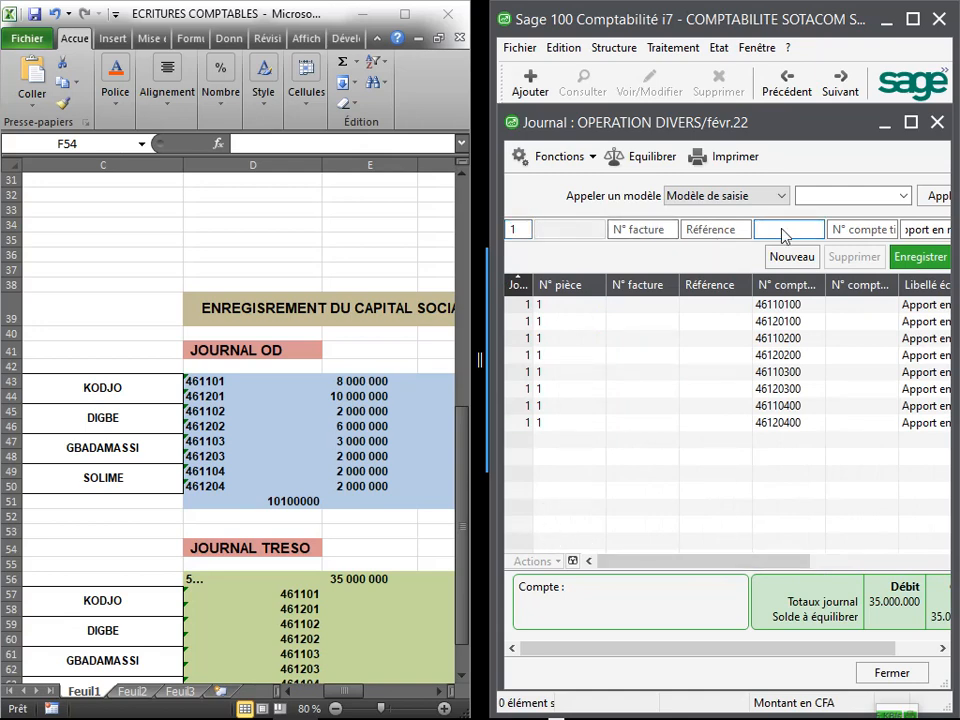
pyautogui.write('101')
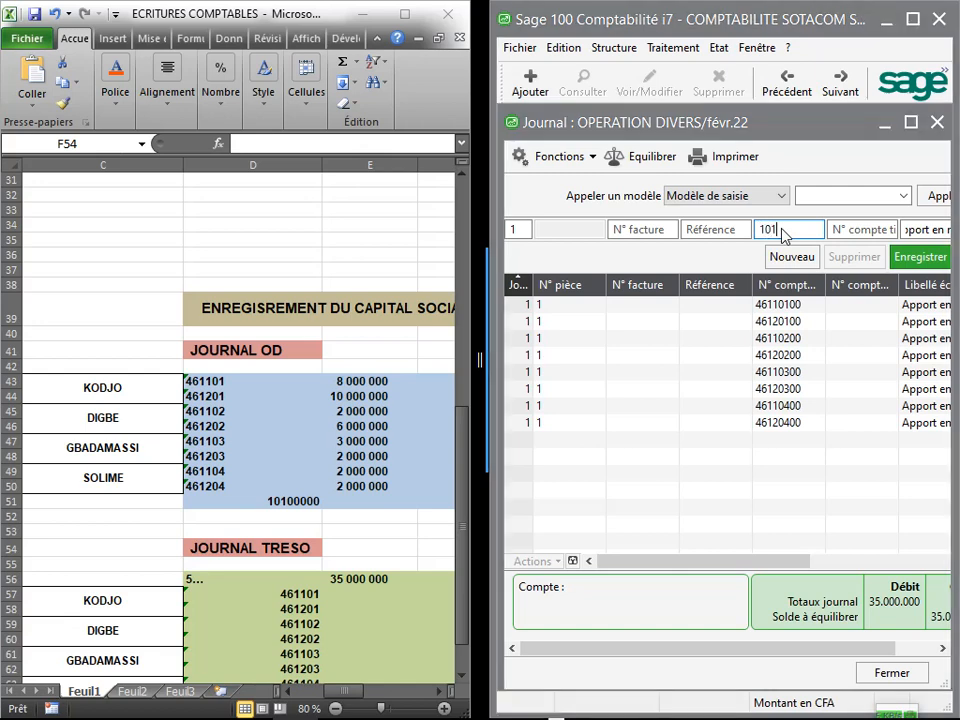
pyautogui.press('Tab')
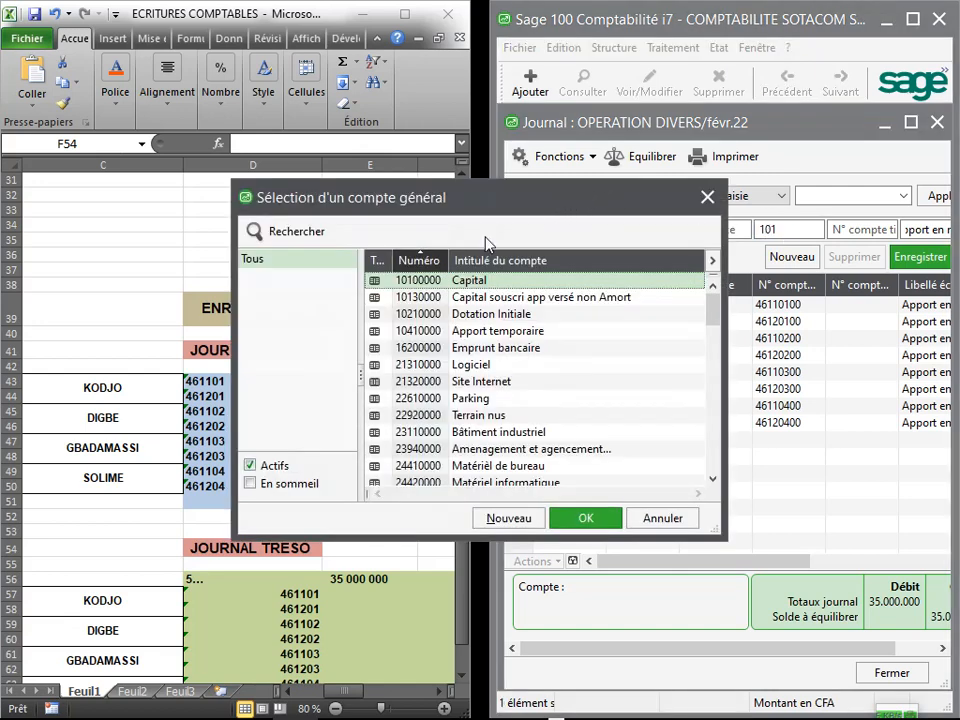
pyautogui.doubleClick(432, 285)
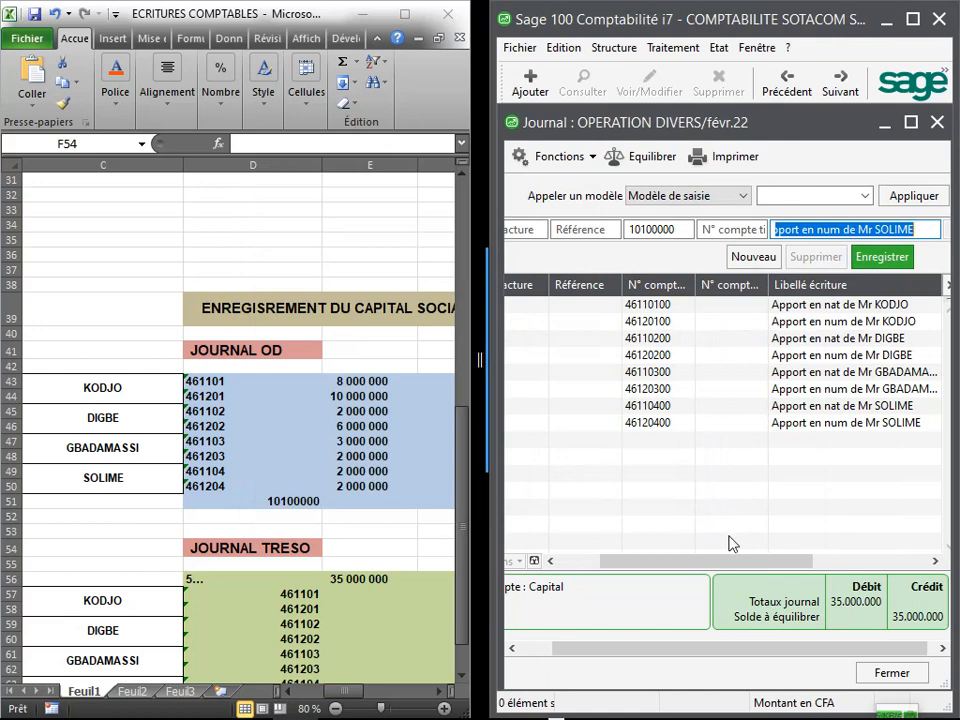
pyautogui.moveTo(678, 570); pyautogui.dragTo(712, 566)
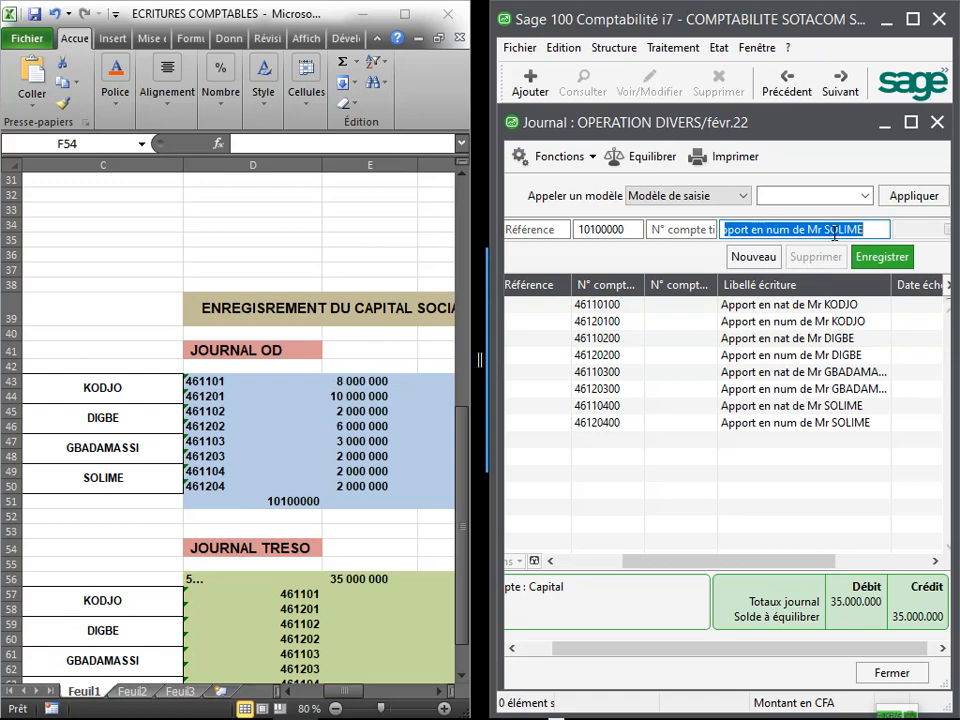
pyautogui.write('CA')
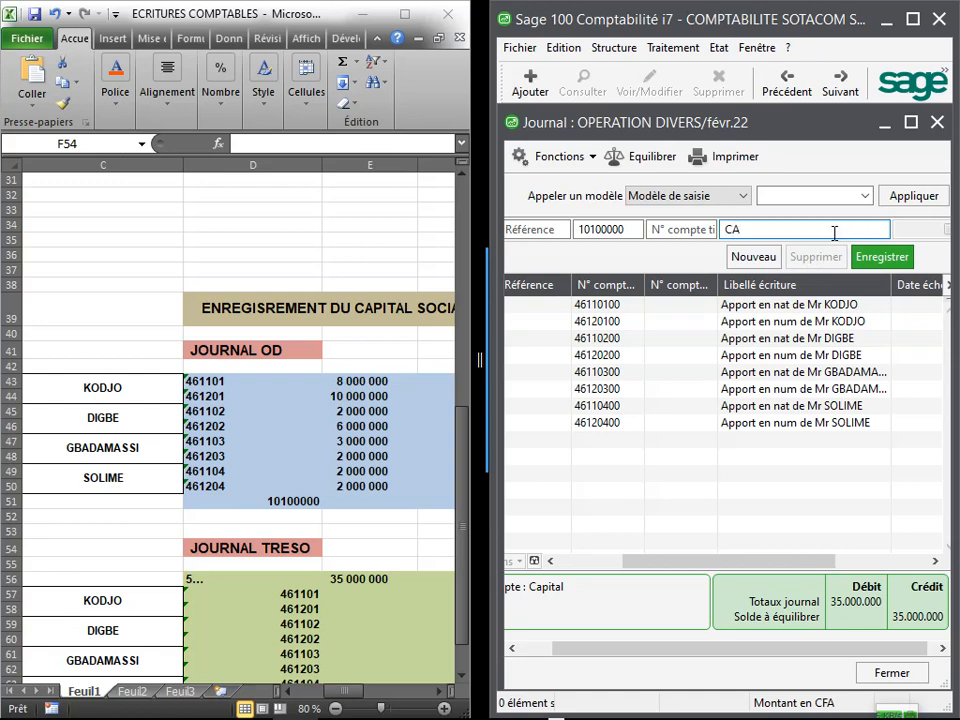
pyautogui.press('BackSpace')
pyautogui.write('apital social')
pyautogui.press('Tab')
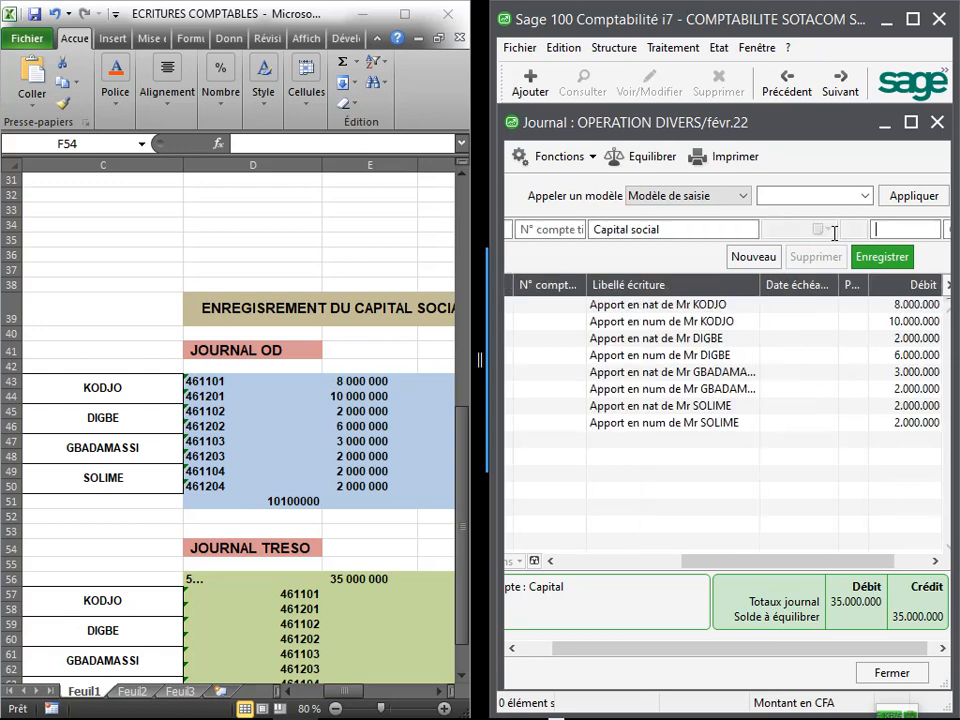
pyautogui.press('Tab')
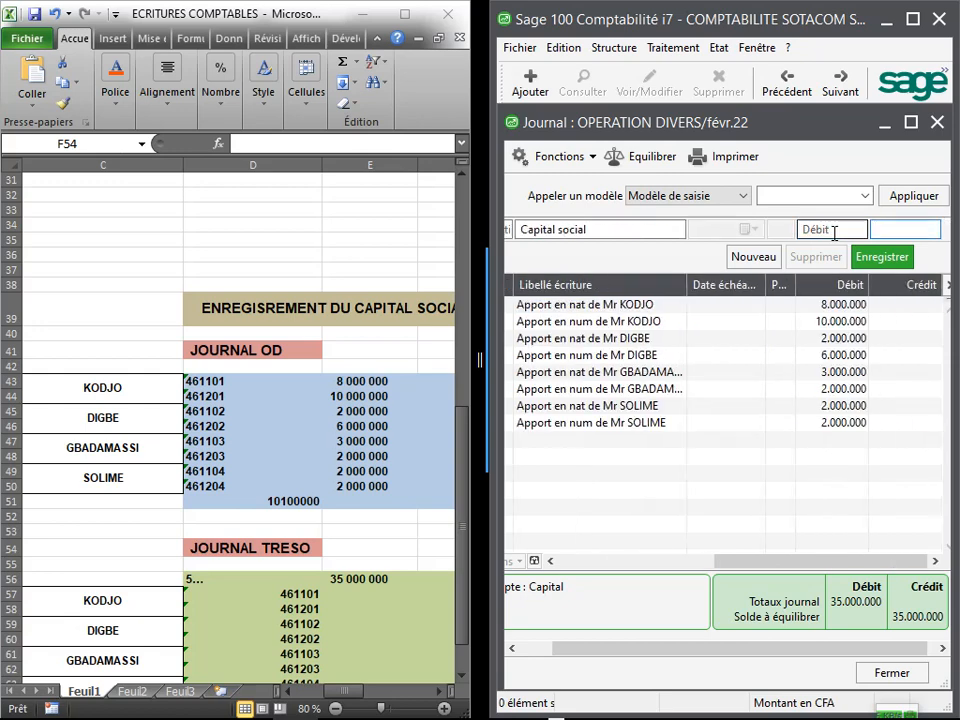
pyautogui.write('35000000')
pyautogui.press('Return')
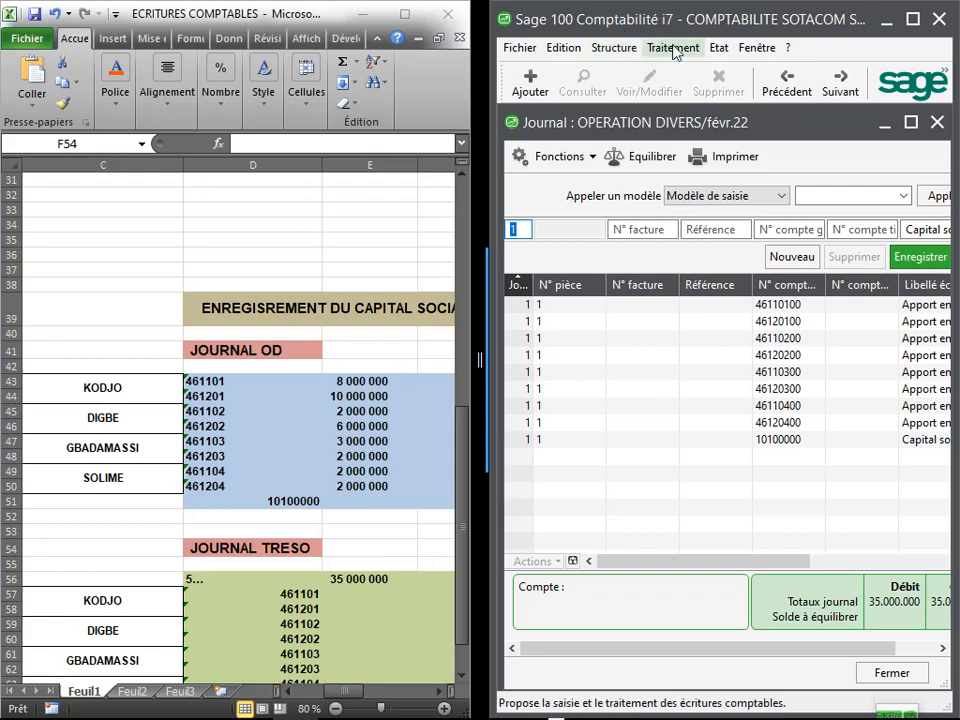
# Step: Preview the complete Balance des comptes for 01/01/22 to 31/12/22, check the share capital accounts enlarged, and close the preview
pyautogui.click(716, 50)
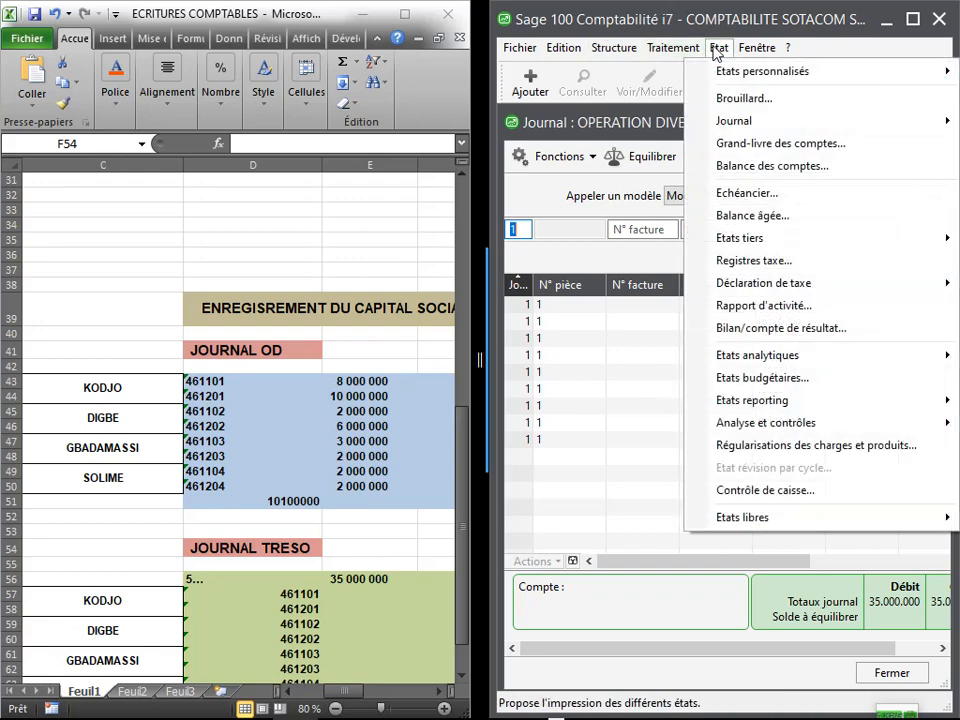
pyautogui.click(761, 166)
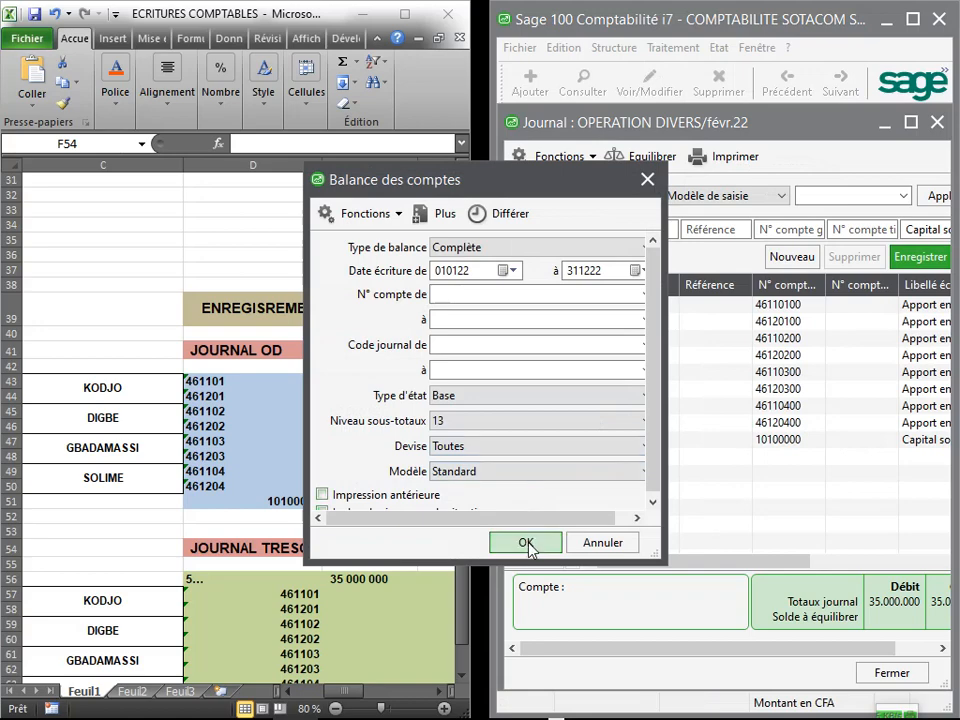
pyautogui.click(526, 542)
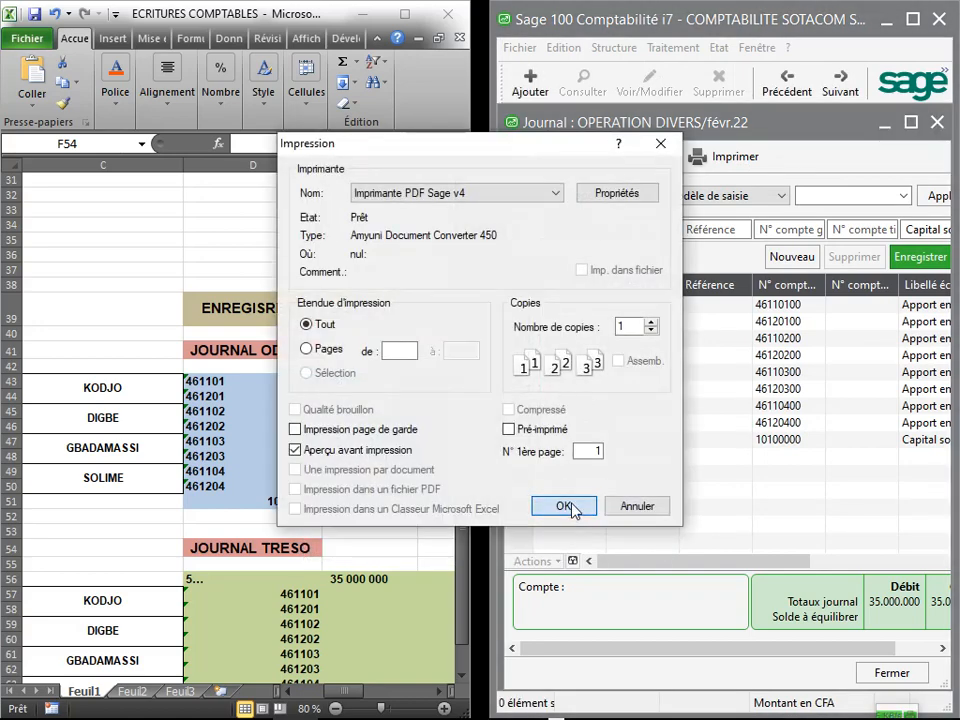
pyautogui.click(575, 511)
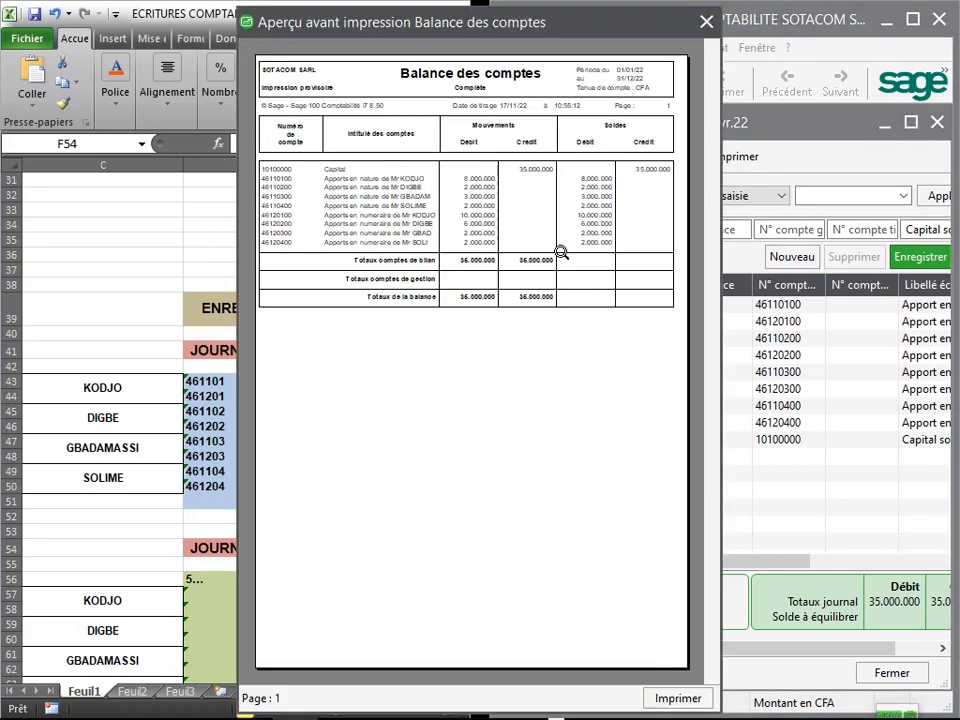
pyautogui.click(529, 212)
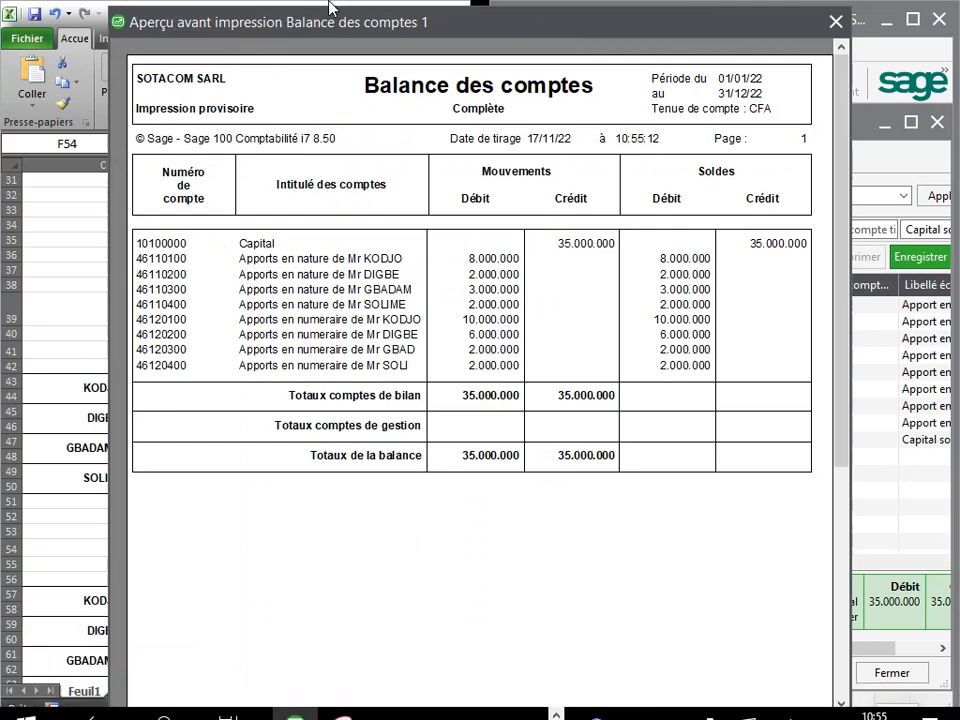
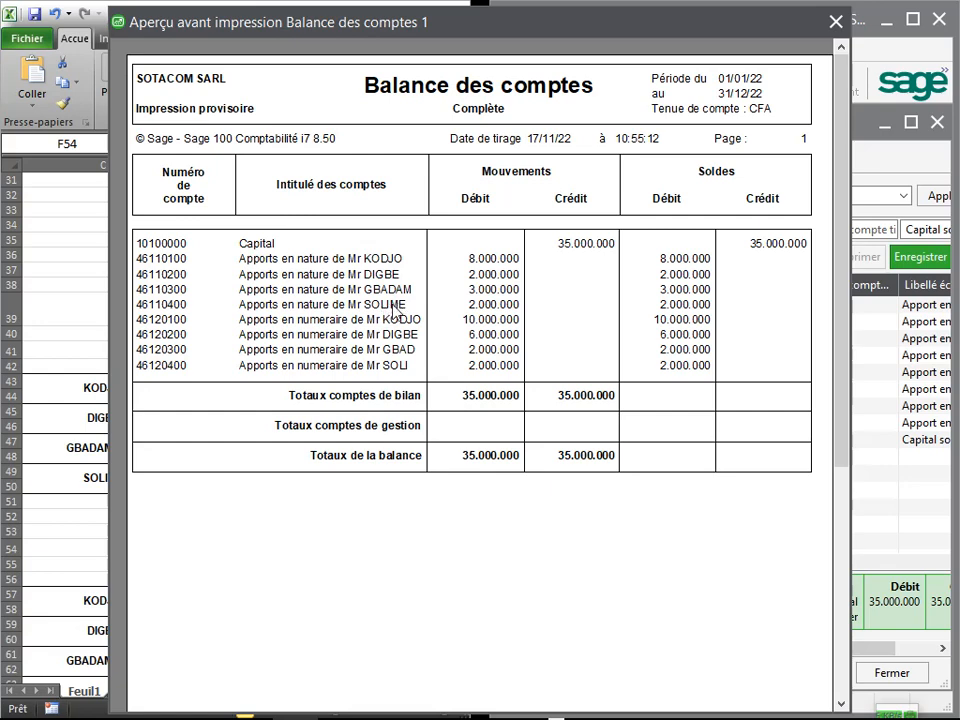
pyautogui.moveTo(838, 148); pyautogui.dragTo(848, 104)
pyautogui.click(837, 23)
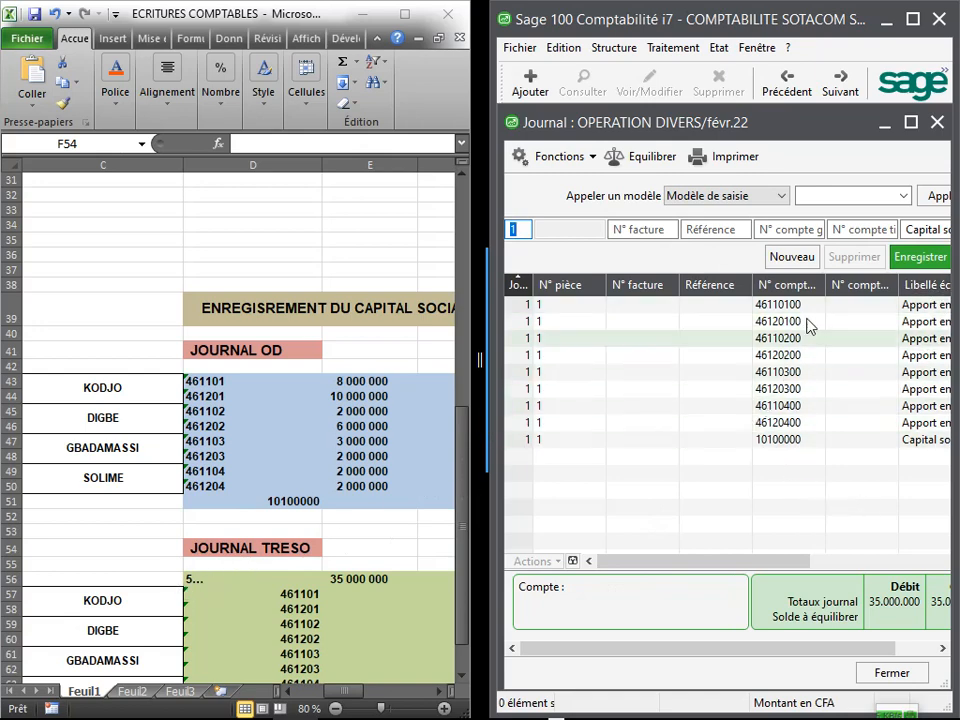
# Step: Close the OPERATION DIVERS journal and open the CAISSE (CS) journal for févr.22
pyautogui.click(937, 122)
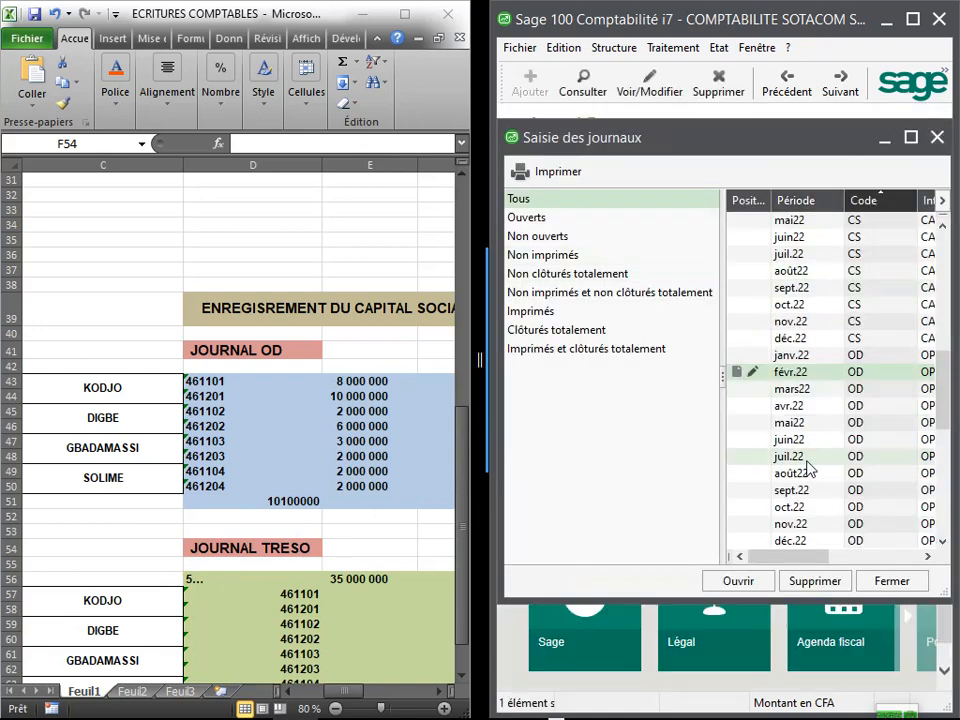
pyautogui.moveTo(944, 390); pyautogui.dragTo(944, 340)
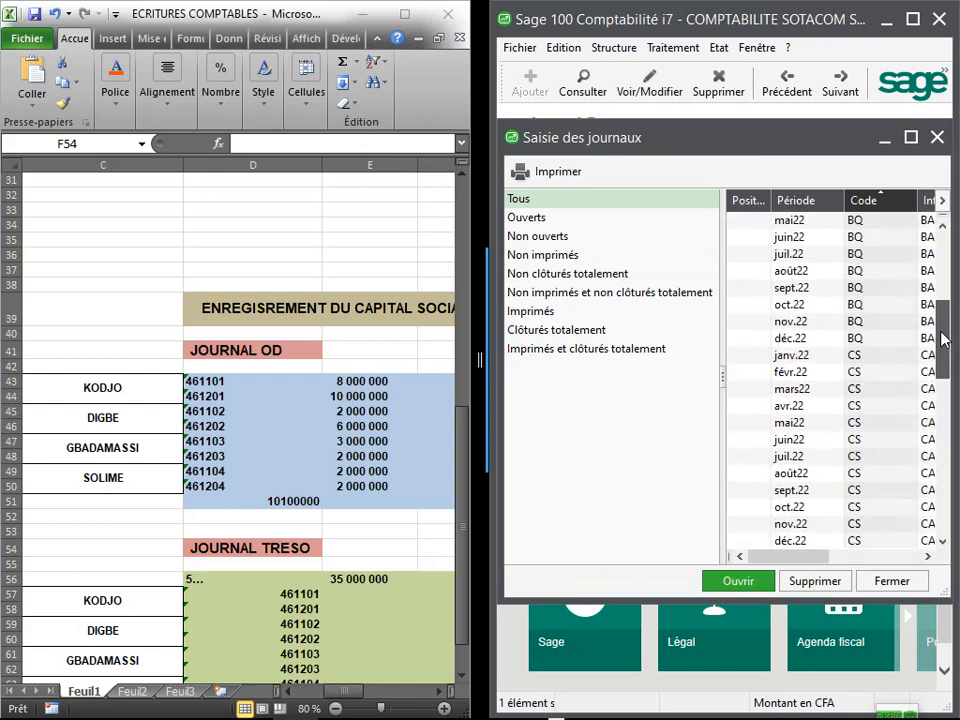
pyautogui.doubleClick(797, 375)
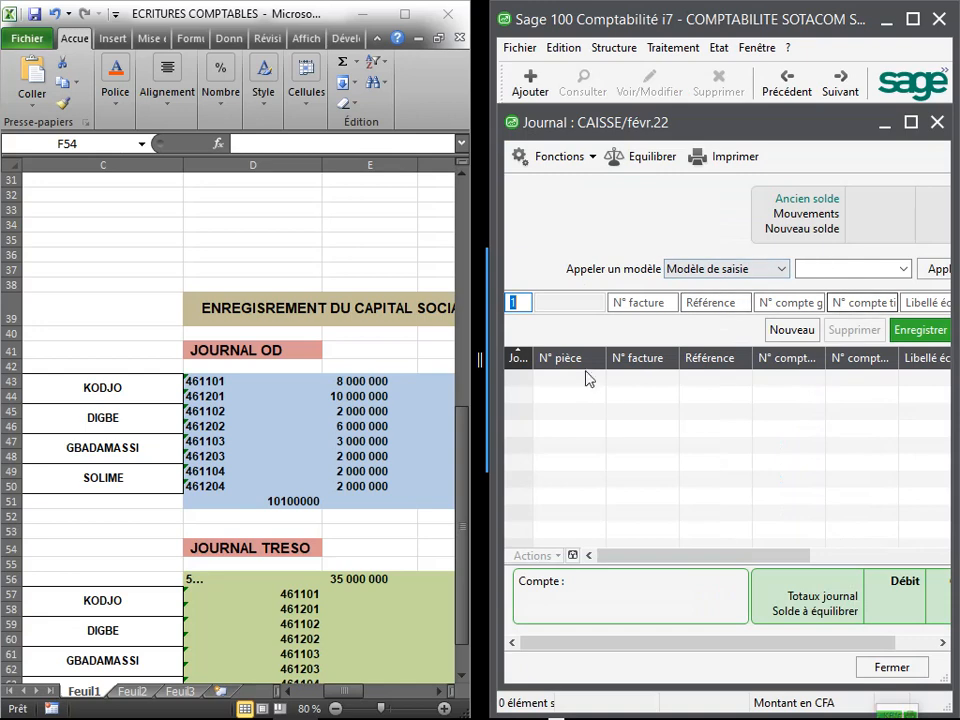
# Step: Record a day 1 debit of 35000000 on account 58500000 (Virement de fon), labelled "Capital social"
pyautogui.click(787, 305)
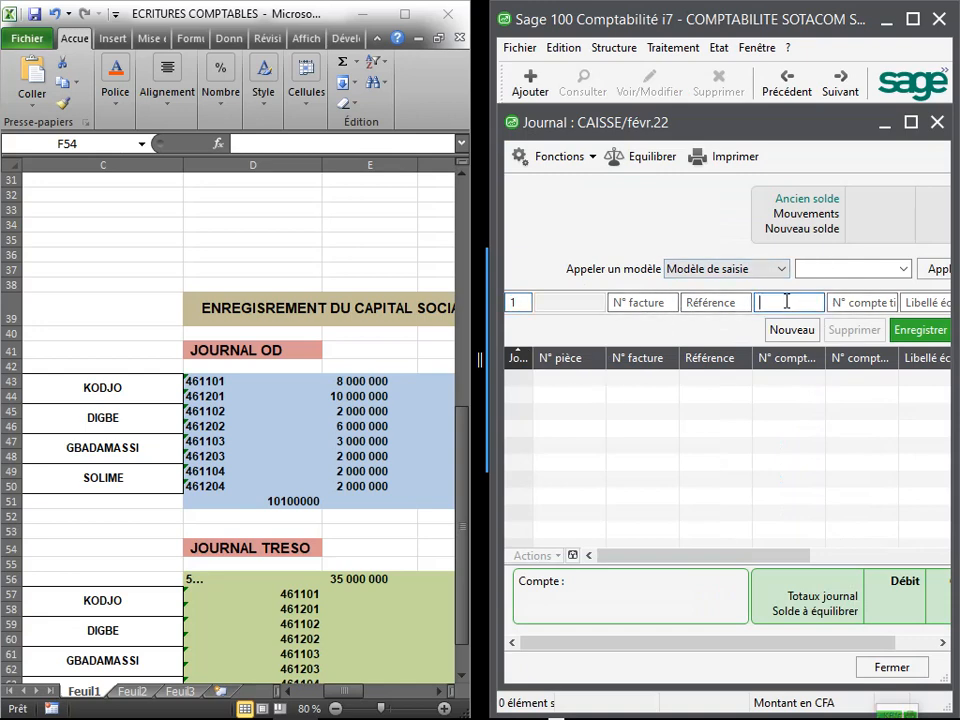
pyautogui.write('58500000')
pyautogui.press('Tab')
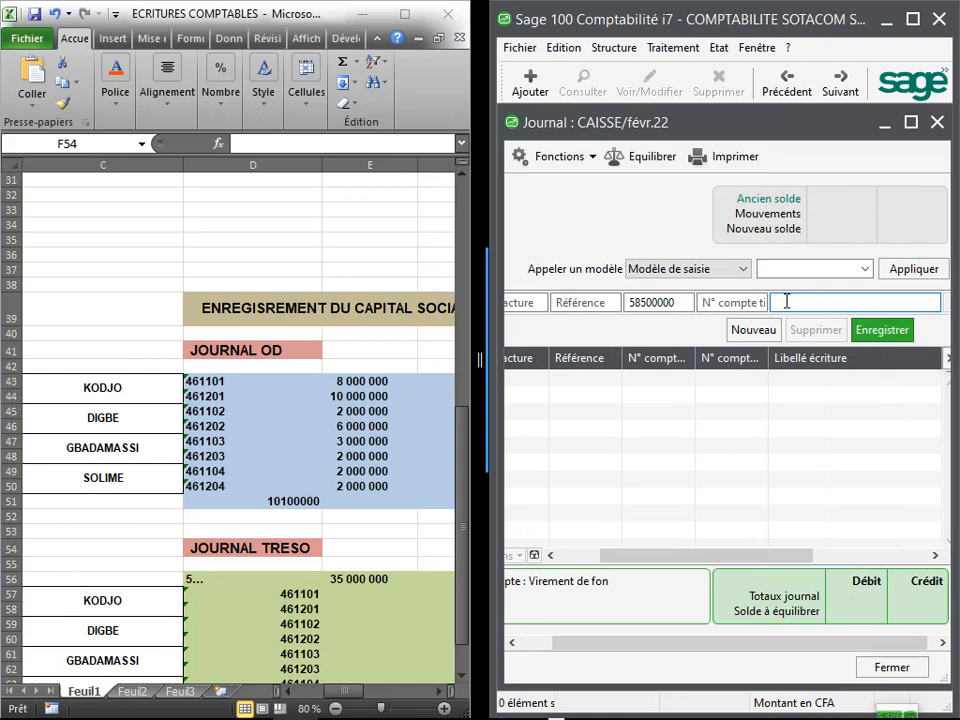
pyautogui.write('Capital social')
pyautogui.press('Tab')
pyautogui.write('3500')
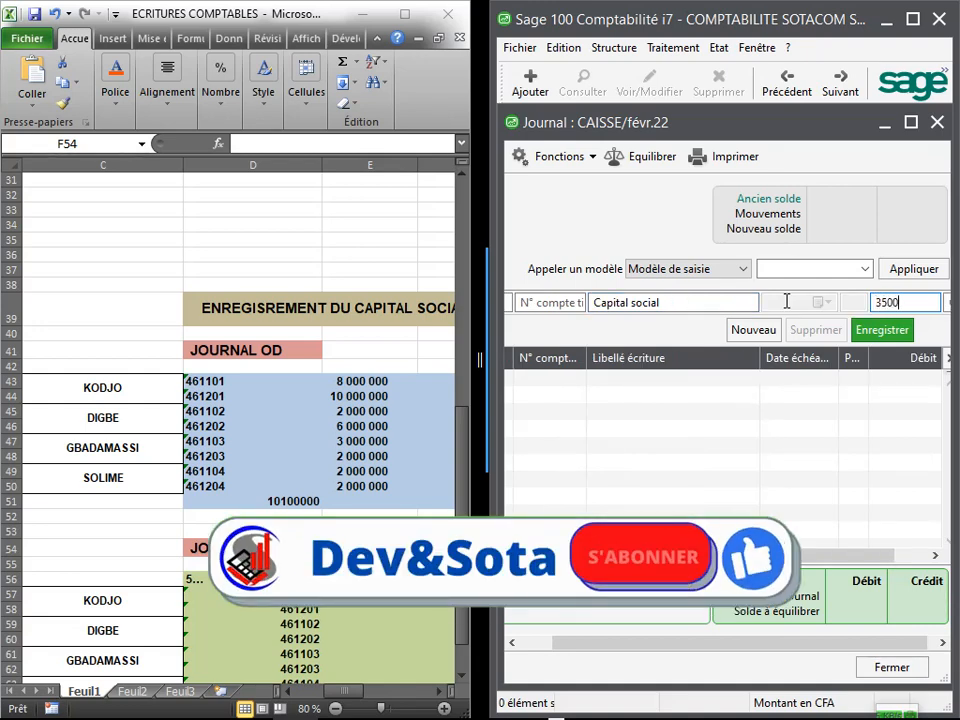
pyautogui.write('0000')
pyautogui.press('Return')
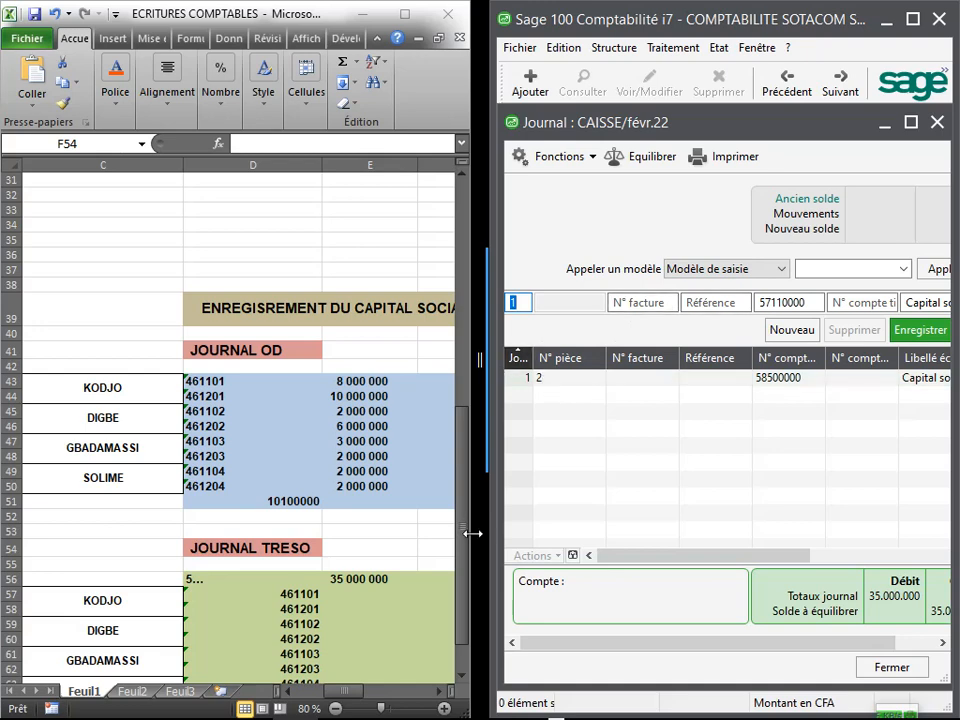
# Step: Record a day 1 debit of 8000000 on account 46110100, keeping the label "Capital social"
pyautogui.moveTo(460, 524); pyautogui.dragTo(474, 578)
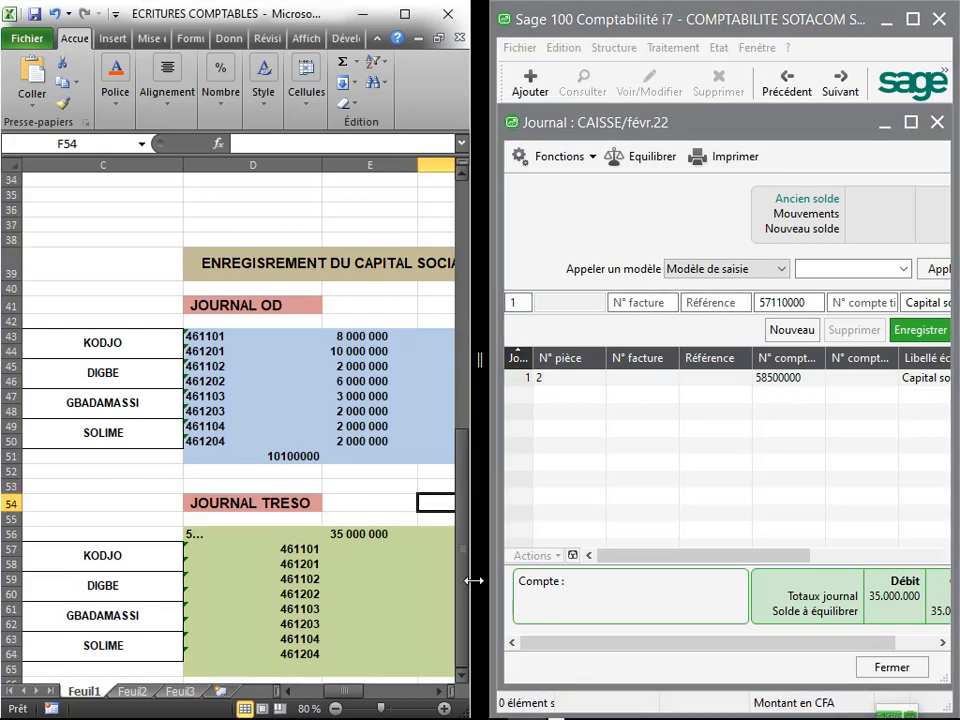
pyautogui.click(788, 302)
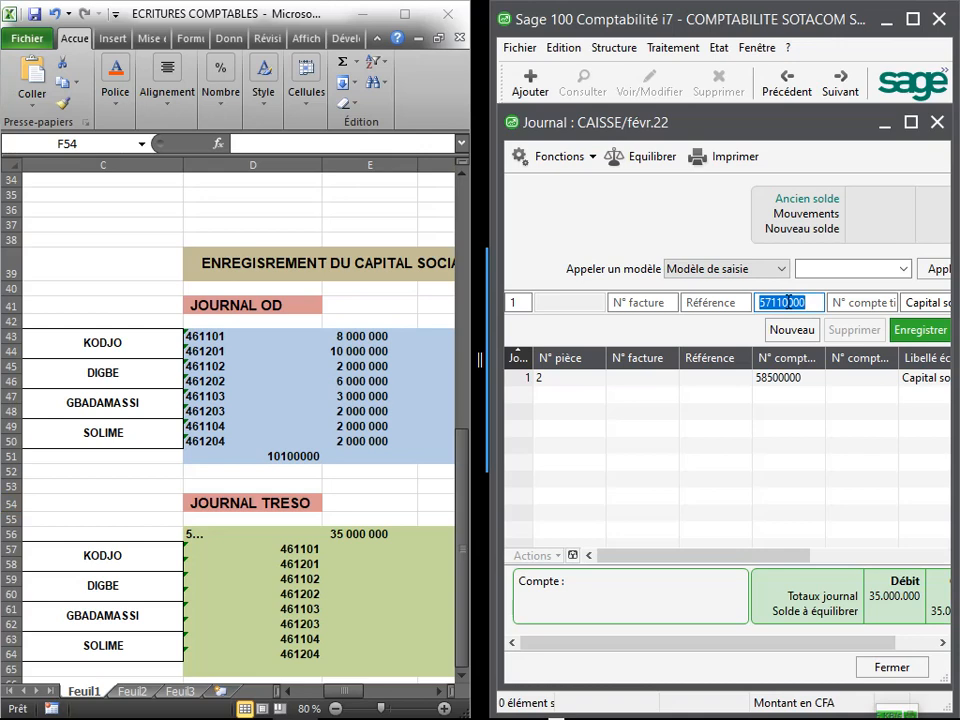
pyautogui.write('4611')
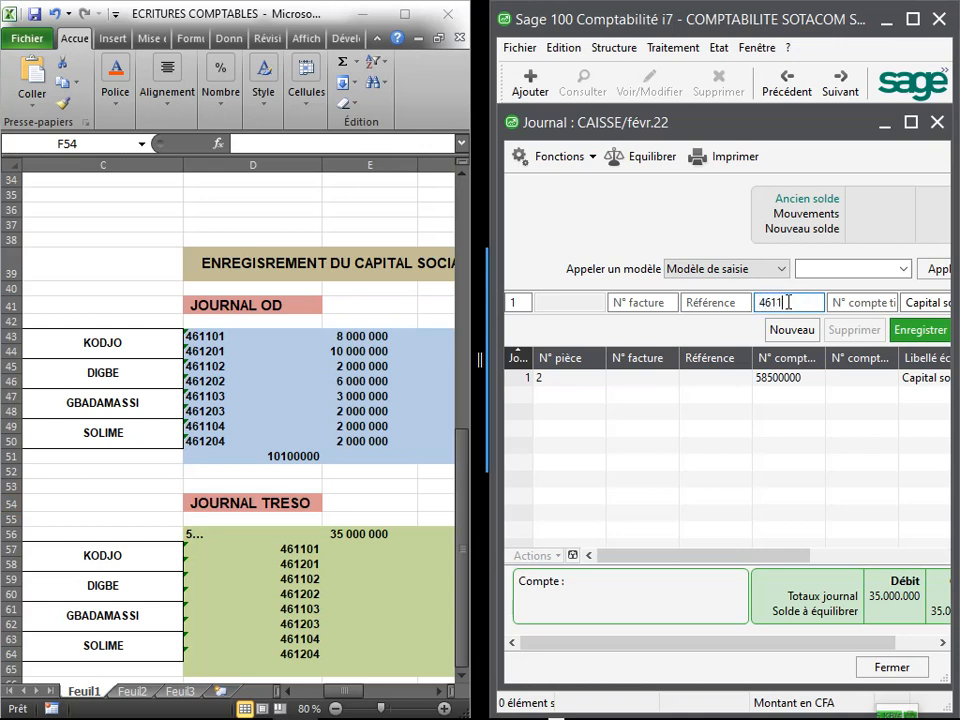
pyautogui.write('0100')
pyautogui.press('Tab')
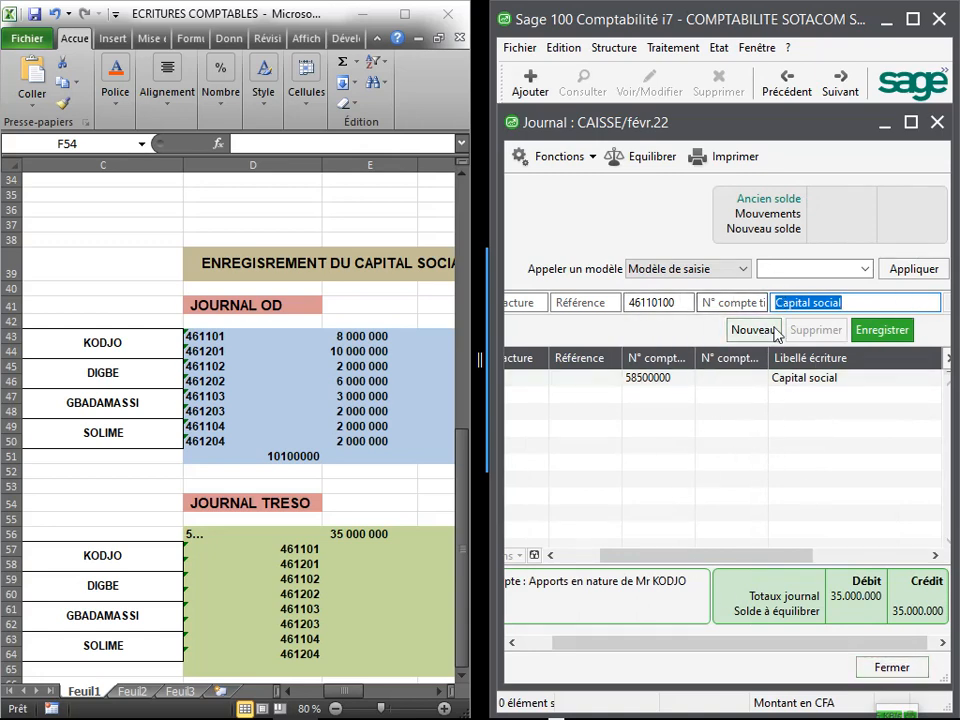
pyautogui.press('Tab')
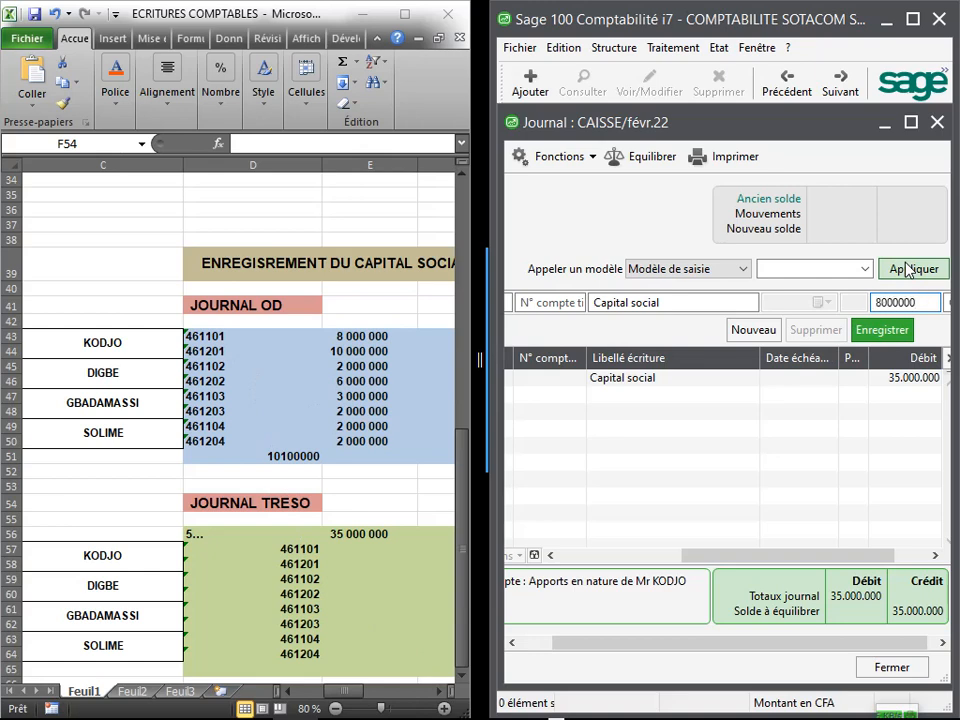
pyautogui.press('Return')
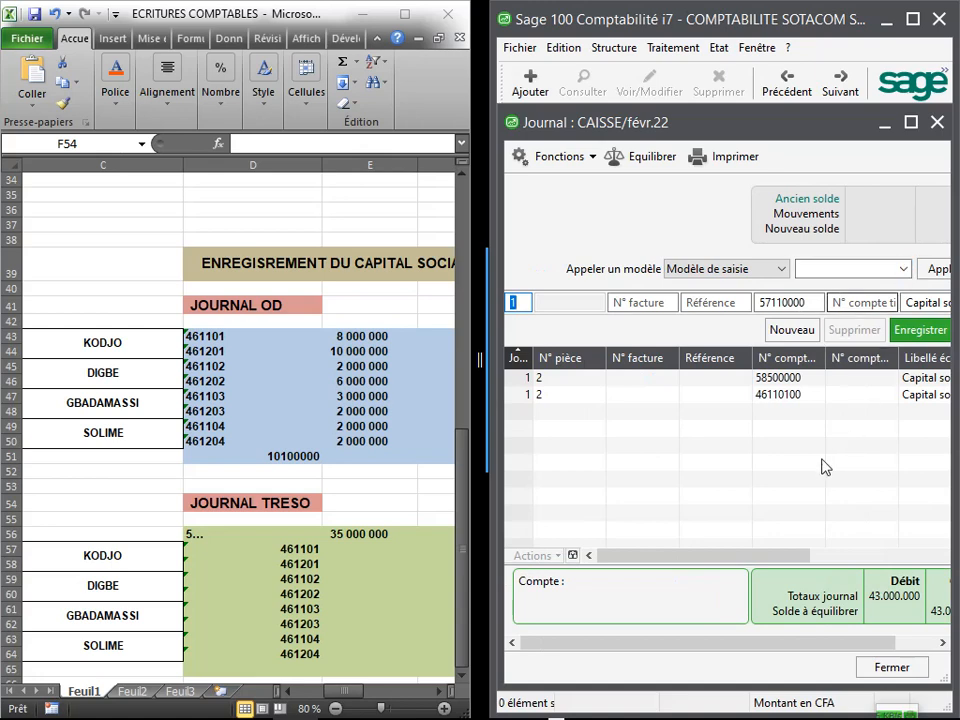
# Step: Correct the account 46110100 line so its 8000000 is recorded as a credit instead of a debit
pyautogui.click(778, 396)
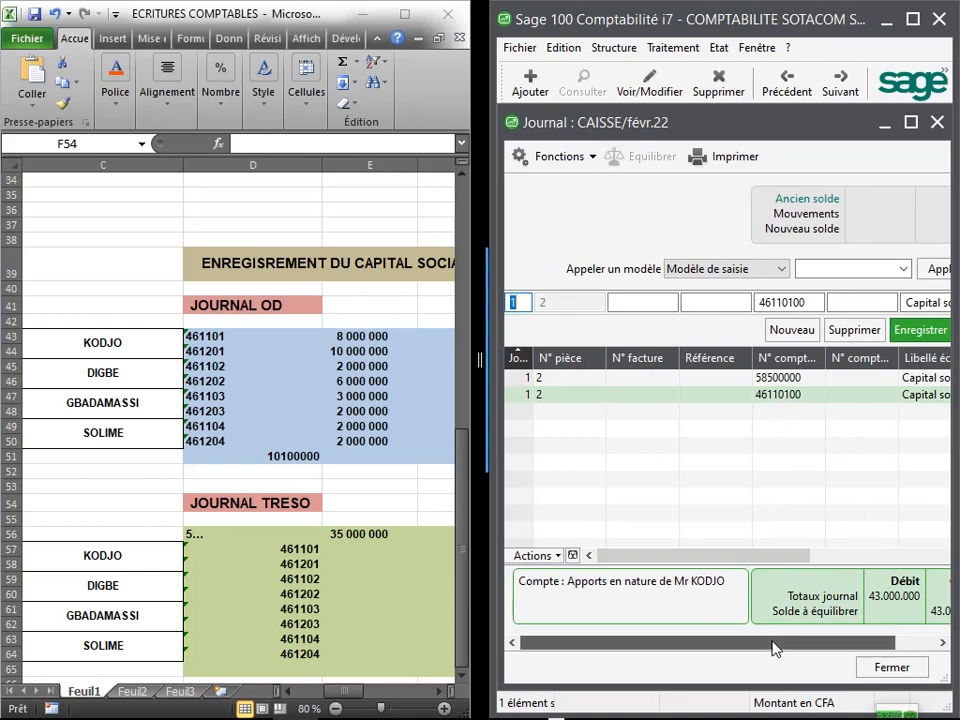
pyautogui.click(942, 642)
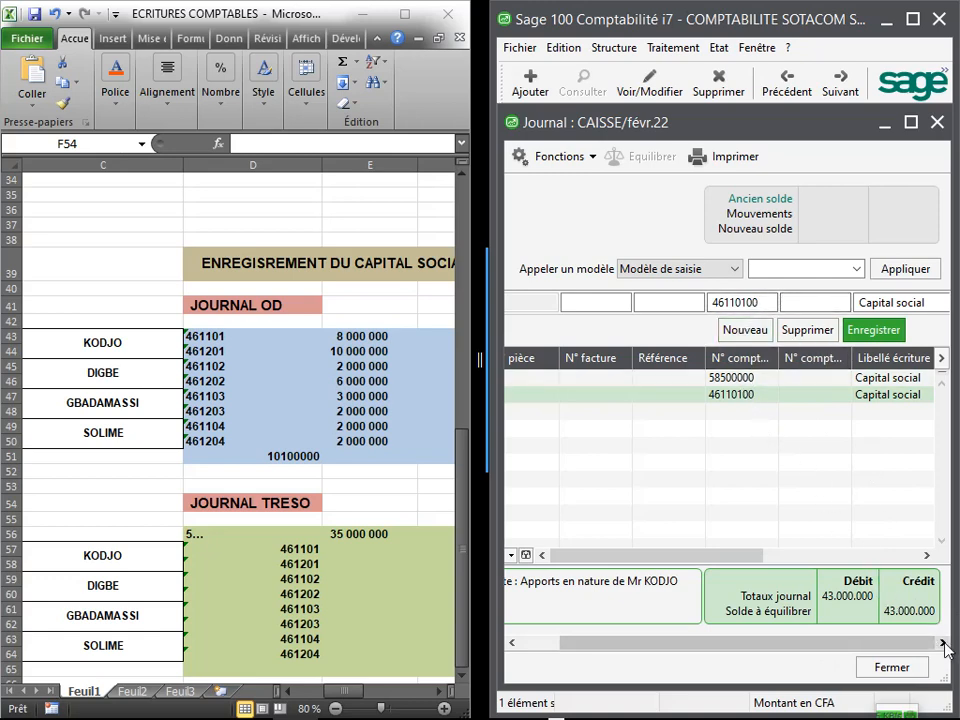
pyautogui.click(804, 405)
pyautogui.rightClick(802, 405)
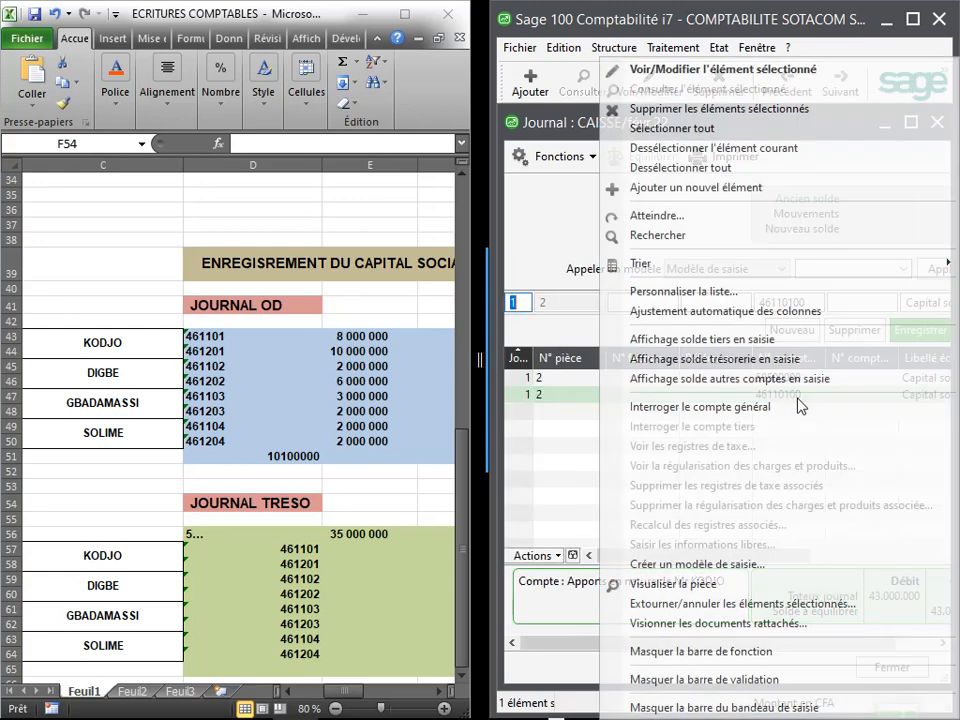
pyautogui.click(572, 400)
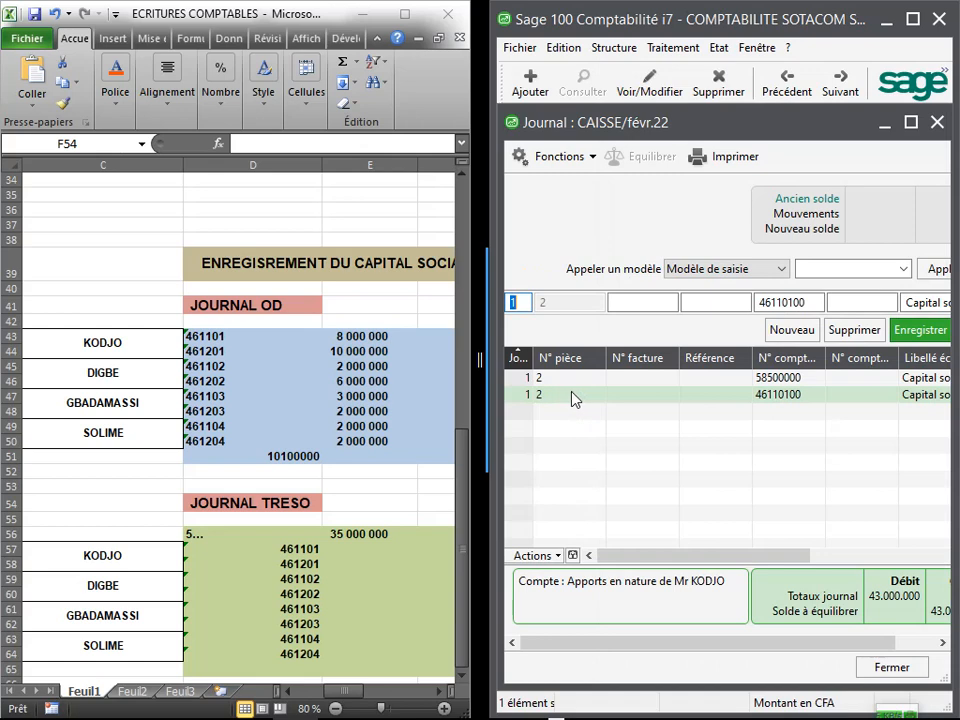
pyautogui.moveTo(724, 561); pyautogui.dragTo(945, 563)
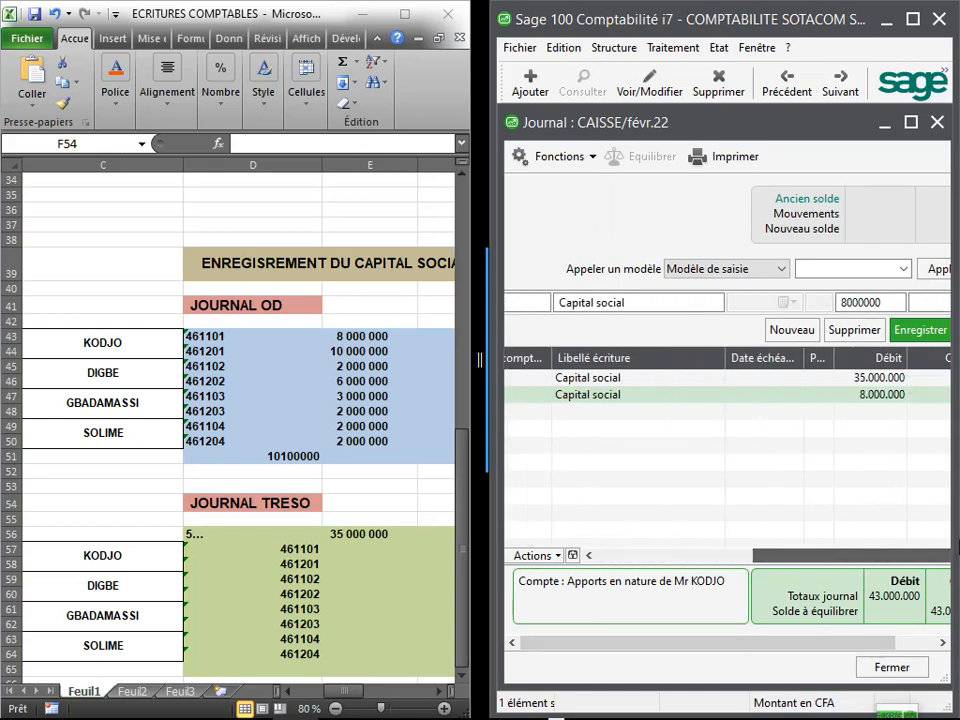
pyautogui.click(923, 303)
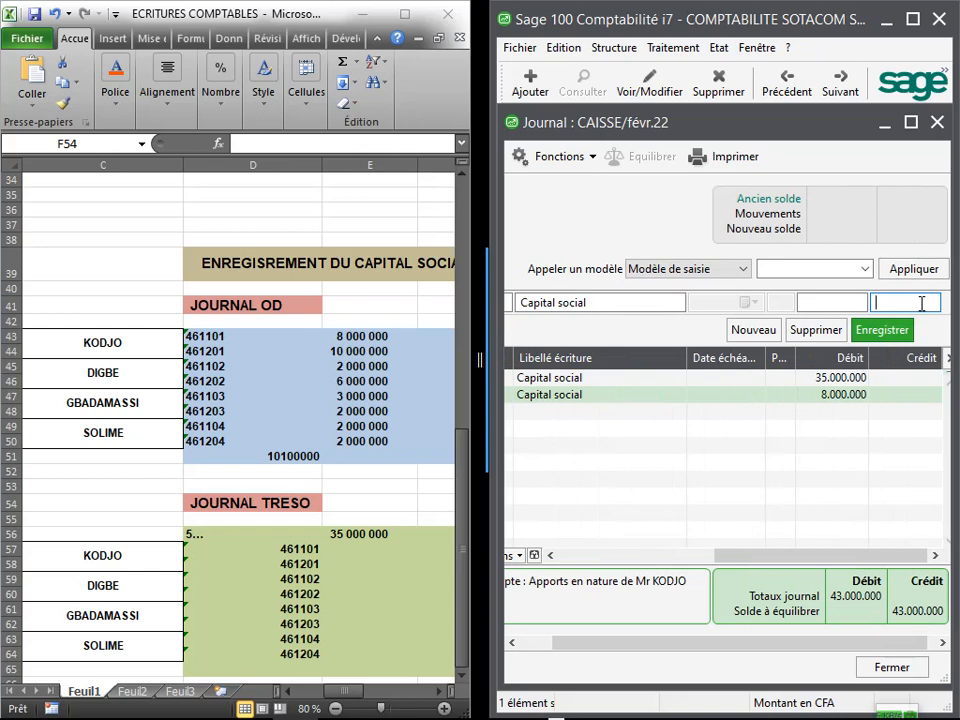
pyautogui.write('8000000')
pyautogui.press('Return')
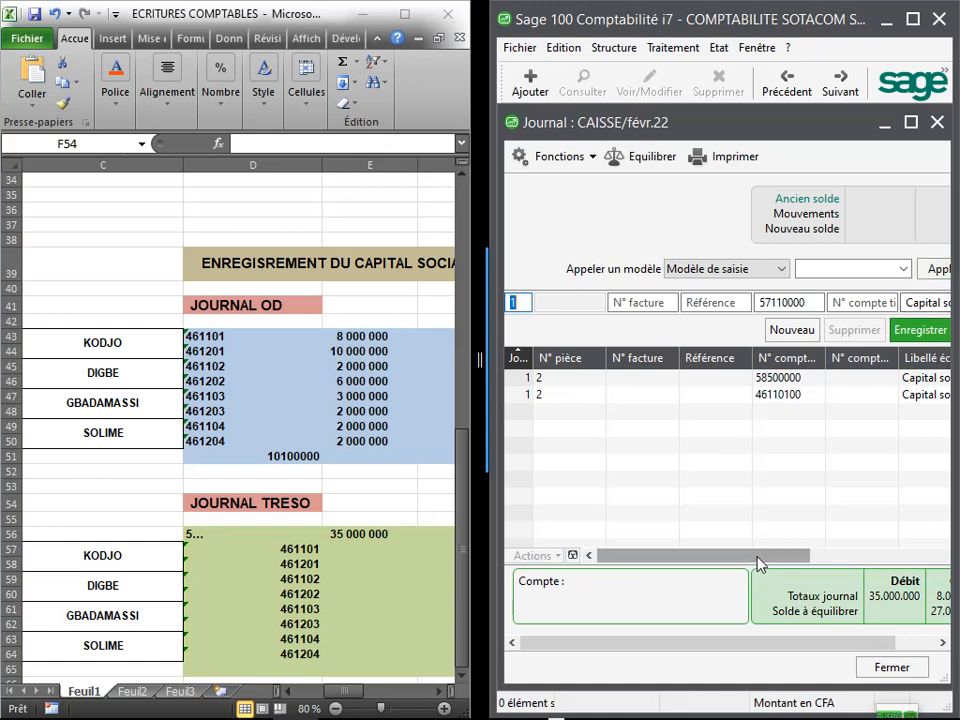
# Step: Record a day 1 credit of 10000000 on account 46120100, keeping the label "Capital social"
pyautogui.click(879, 558)
pyautogui.click(879, 558)
pyautogui.moveTo(958, 552); pyautogui.dragTo(675, 545)
pyautogui.click(788, 302)
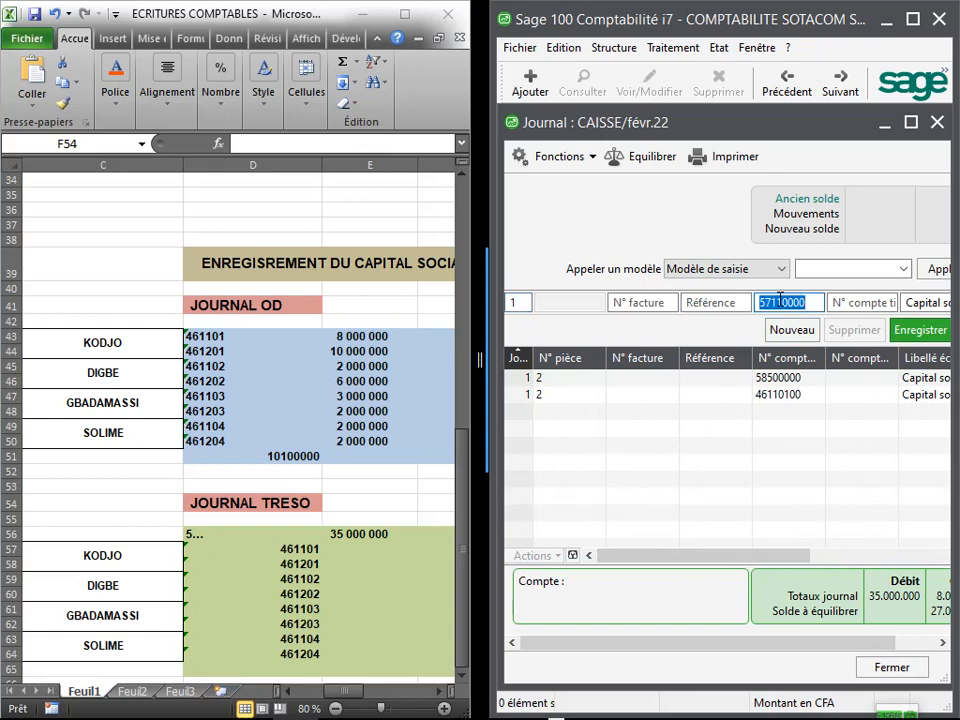
pyautogui.write('461201')
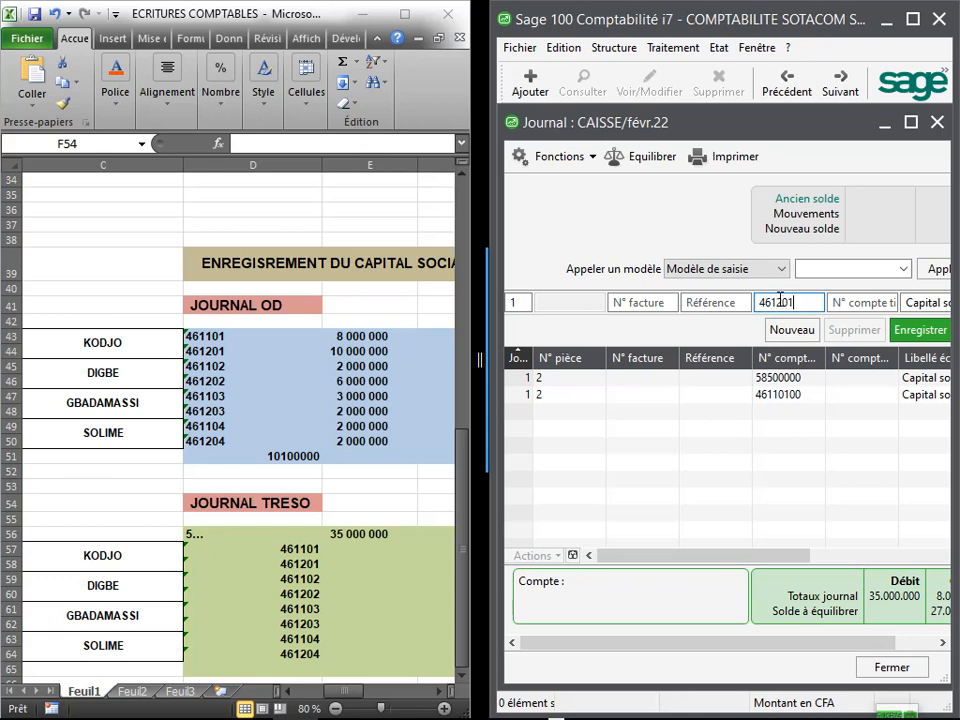
pyautogui.press('Tab')
pyautogui.press('Tab')
pyautogui.press('Tab')
pyautogui.press('Tab')
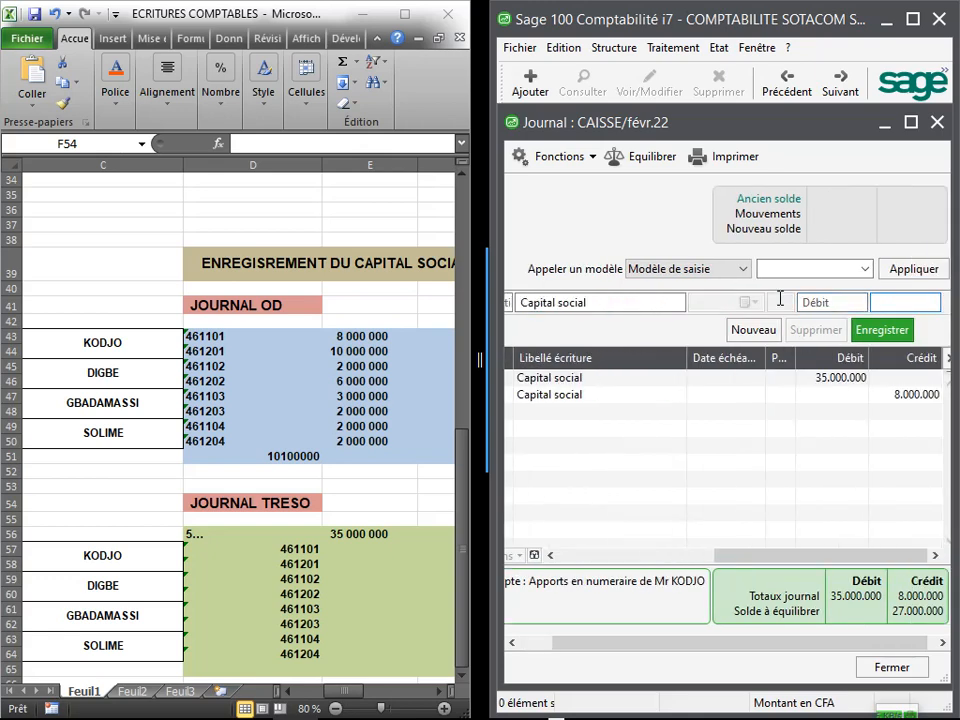
pyautogui.write('10000000')
pyautogui.press('Return')
# Step: Record a day 1 credit of 2000000 on account 46110200, keeping the label "Capital social"
pyautogui.press('Tab')
pyautogui.press('Tab')
pyautogui.press('Tab')
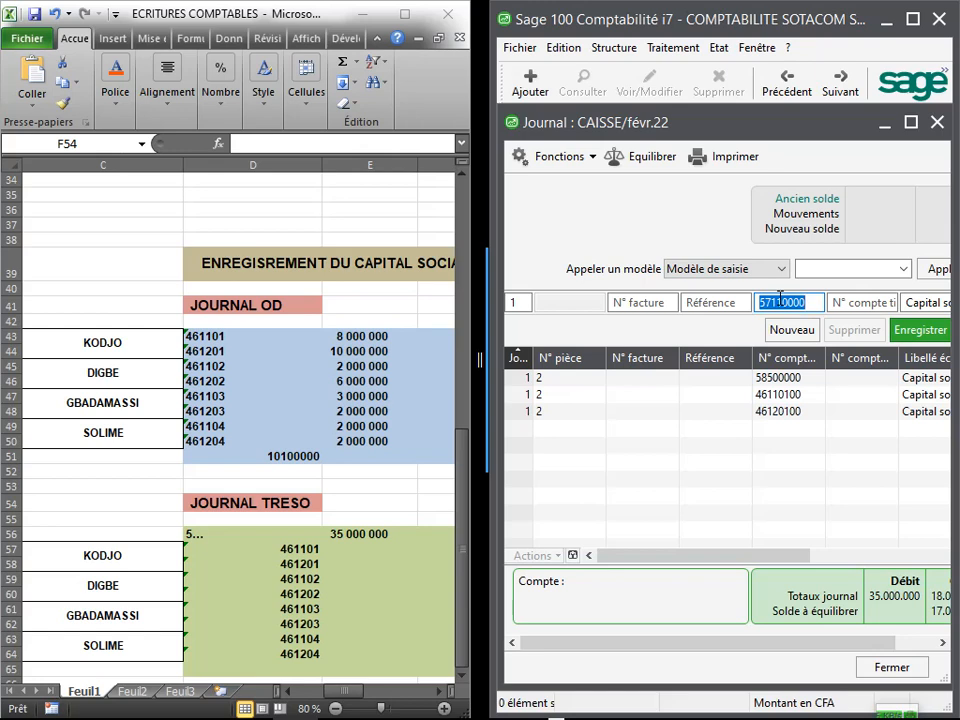
pyautogui.write('4611')
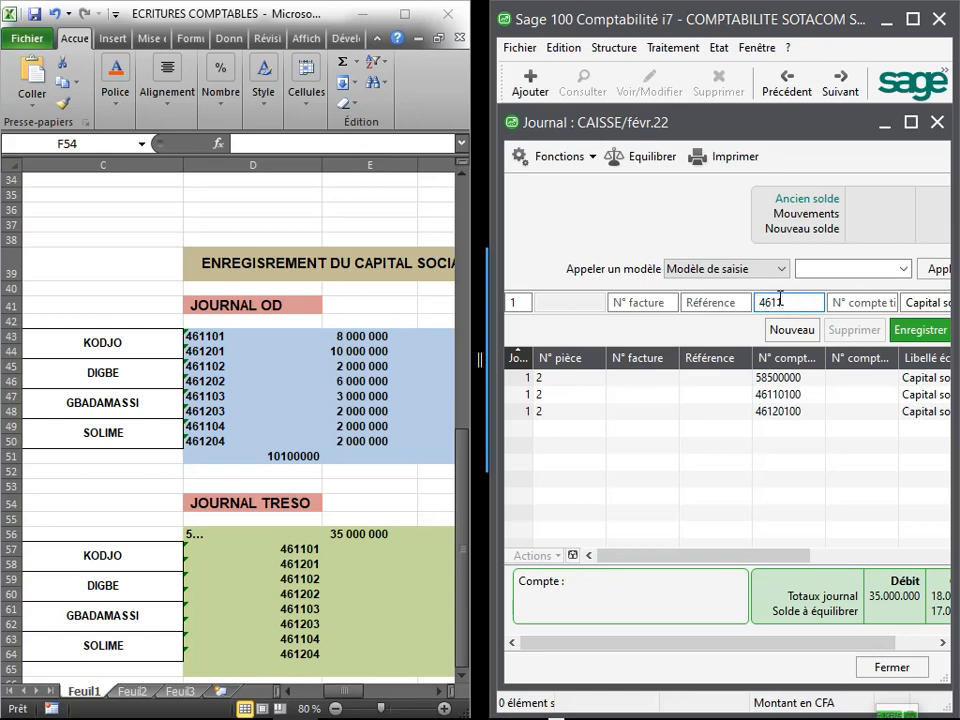
pyautogui.write('02')
pyautogui.press('Tab')
pyautogui.press('Tab')
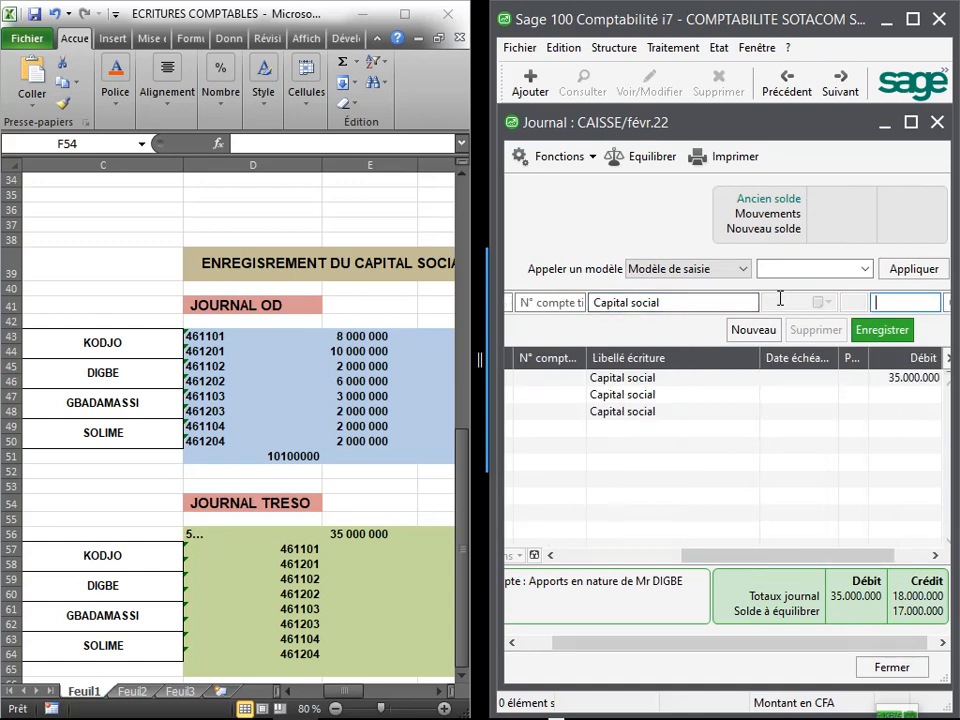
pyautogui.press('Tab')
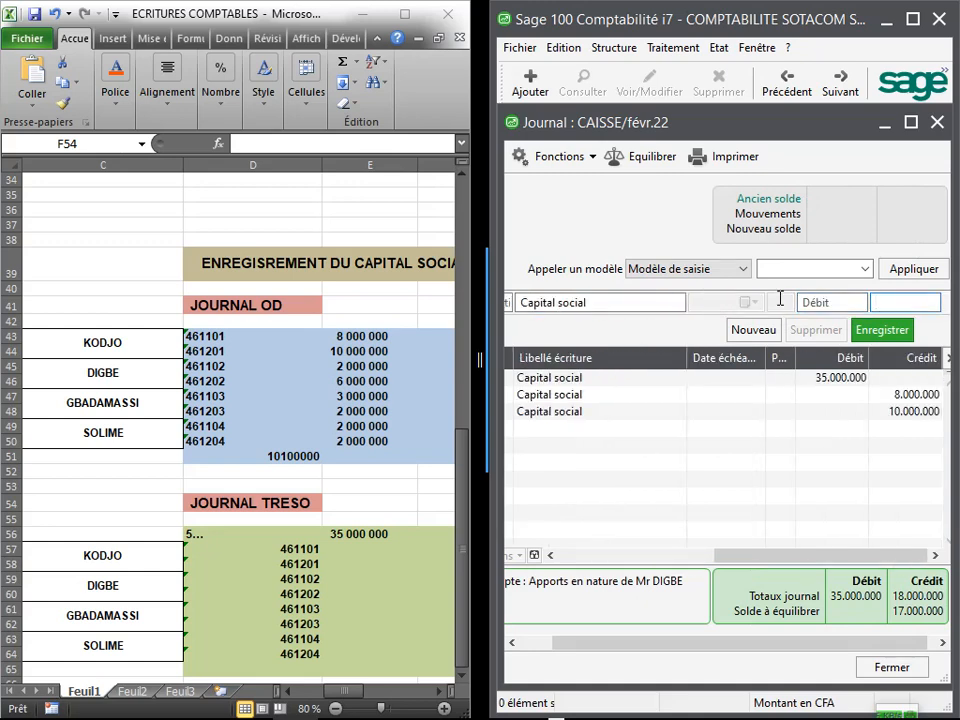
pyautogui.write('2000000')
pyautogui.press('Return')
# Step: Record a day 1 credit of 6000000 on account 46120200, keeping the label "Capital social"
pyautogui.press('Tab')
pyautogui.press('Tab')
pyautogui.press('Tab')
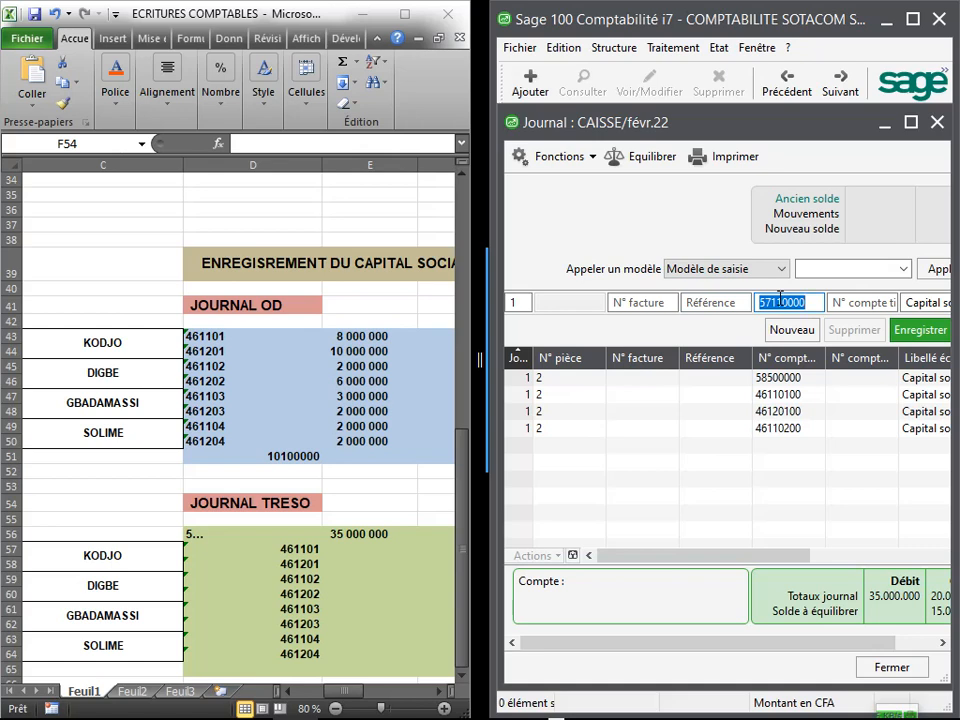
pyautogui.write('461202')
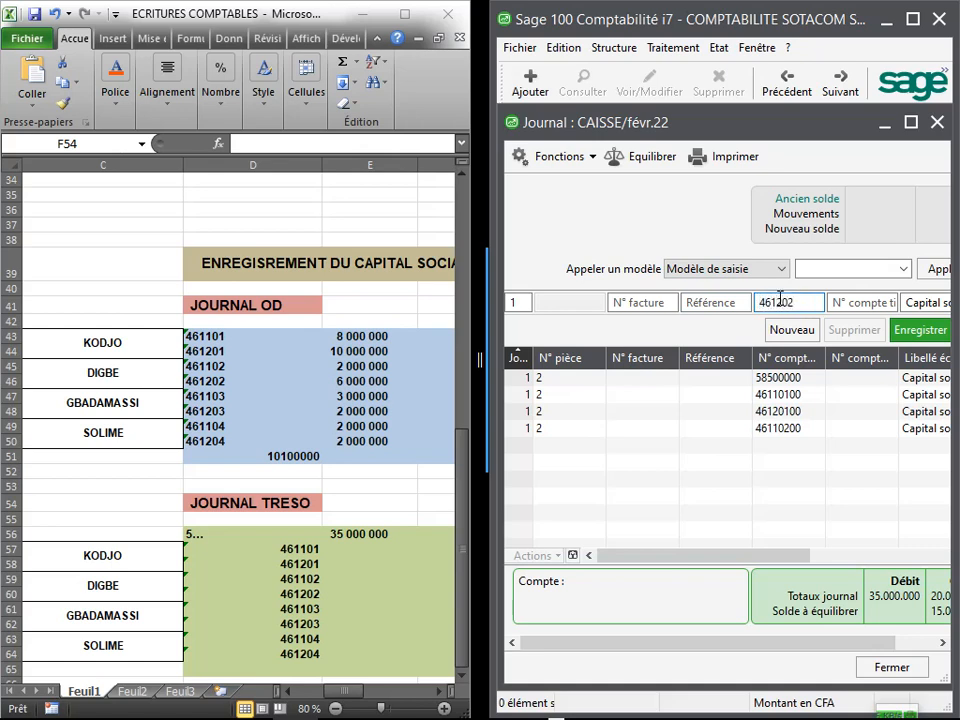
pyautogui.write('00')
pyautogui.press('Tab')
pyautogui.press('Tab')
pyautogui.press('Tab')
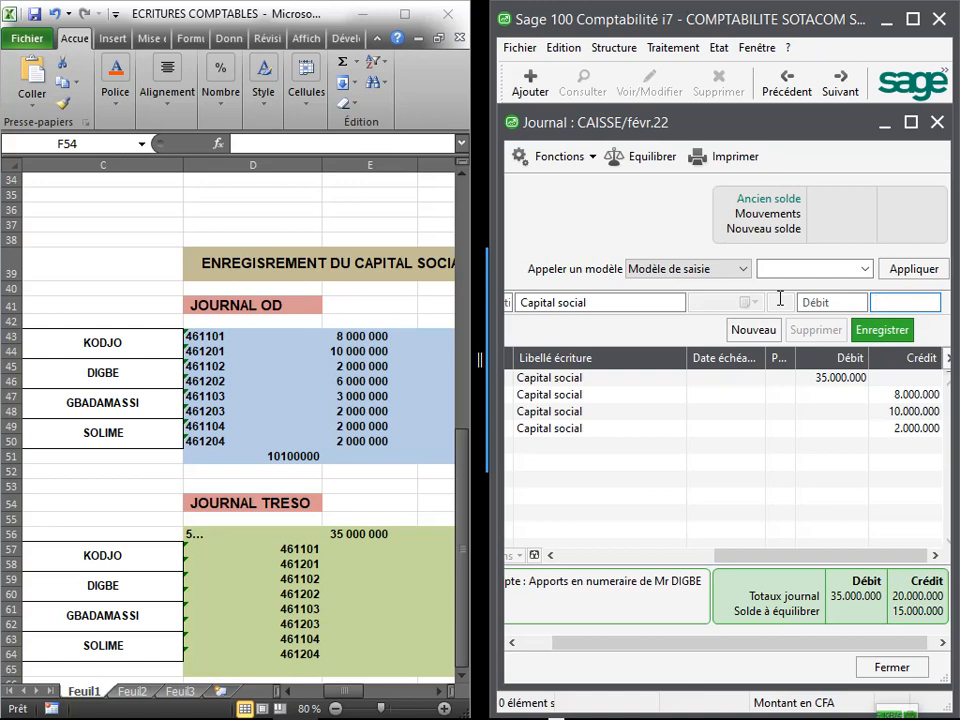
pyautogui.write('6000000')
pyautogui.press('Return')
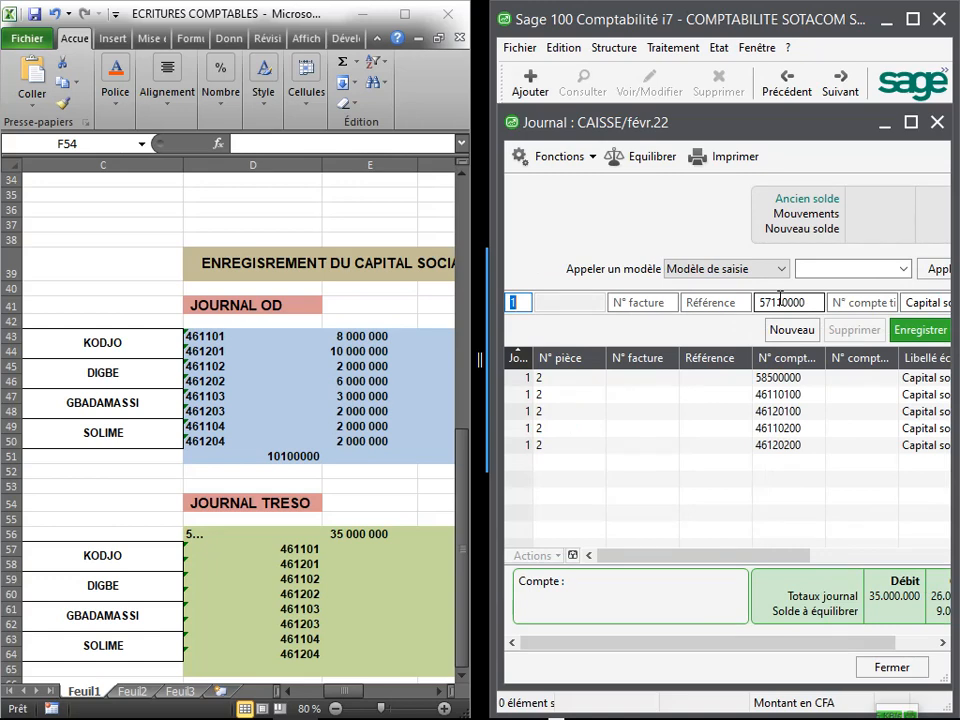
# Step: Record day 1 credits of 3000000 on account 46110300 and 2000000 on account 46120300, both labelled "Capital social"
pyautogui.click(780, 302)
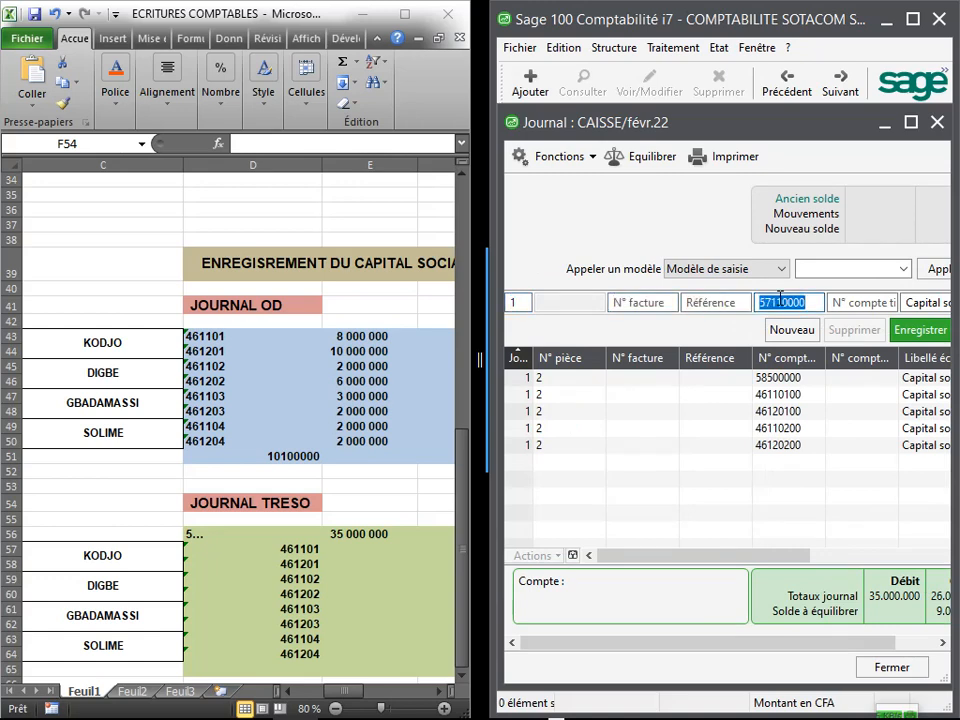
pyautogui.write('461')
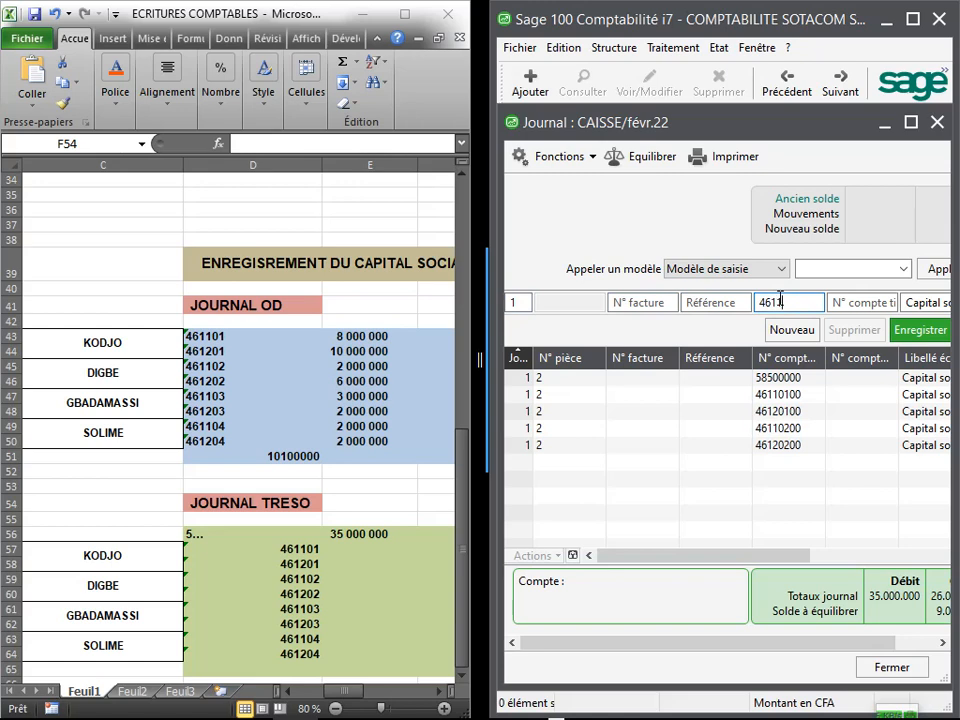
pyautogui.write('10300')
pyautogui.press('Tab')
pyautogui.press('Tab')
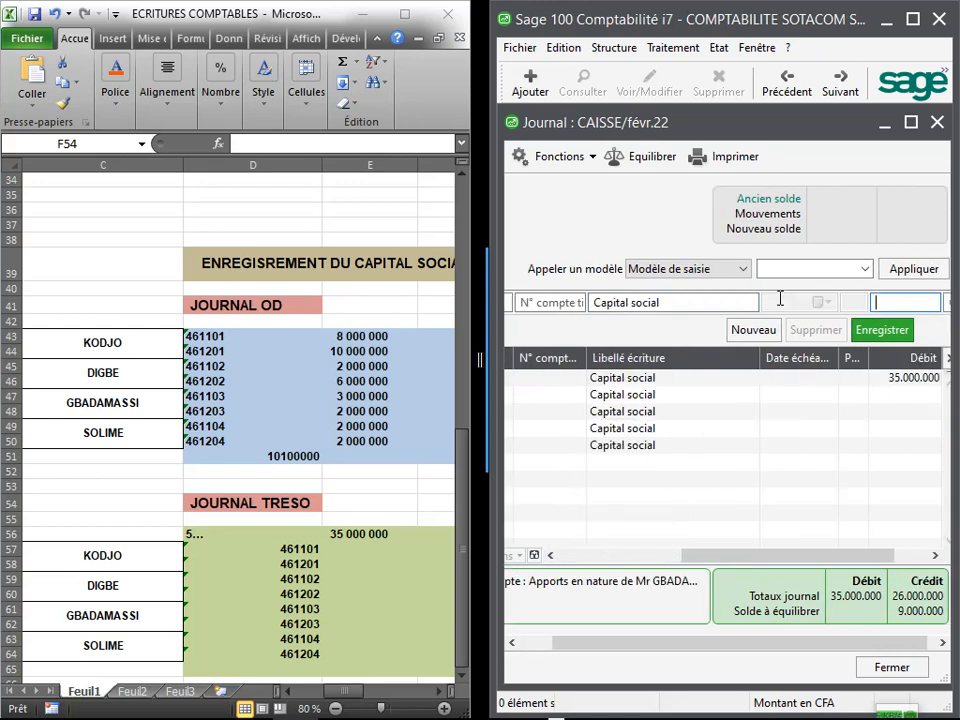
pyautogui.press('Tab')
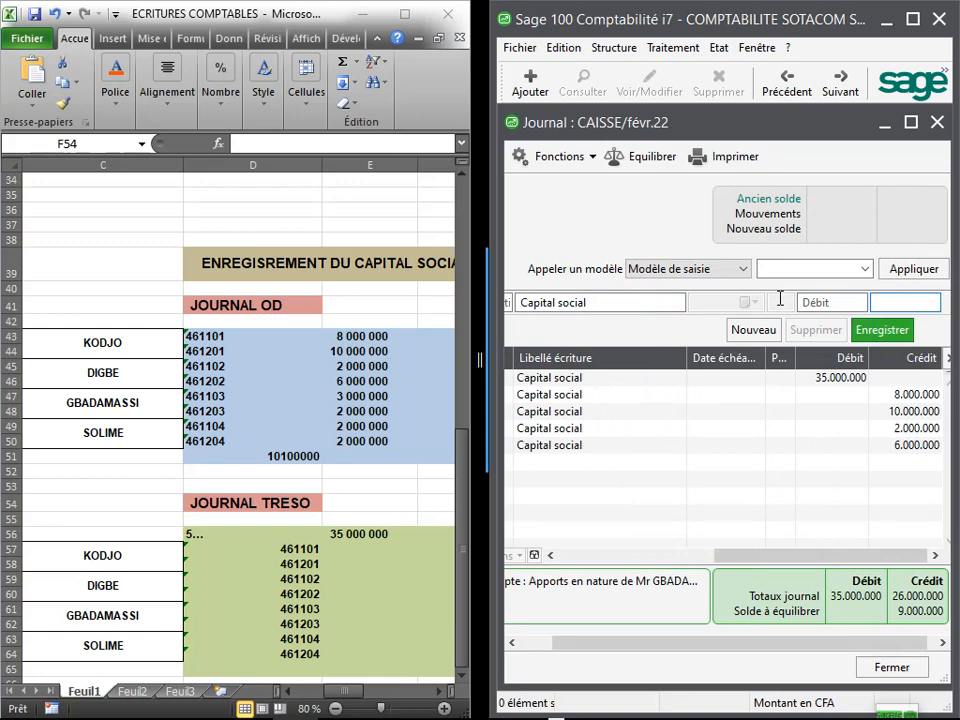
pyautogui.write('3 000 000')
pyautogui.press('Return')
# Step: Record a day 1 credit of 2000000 on account 46110400, keeping the label "Capital social"
pyautogui.write('4611')
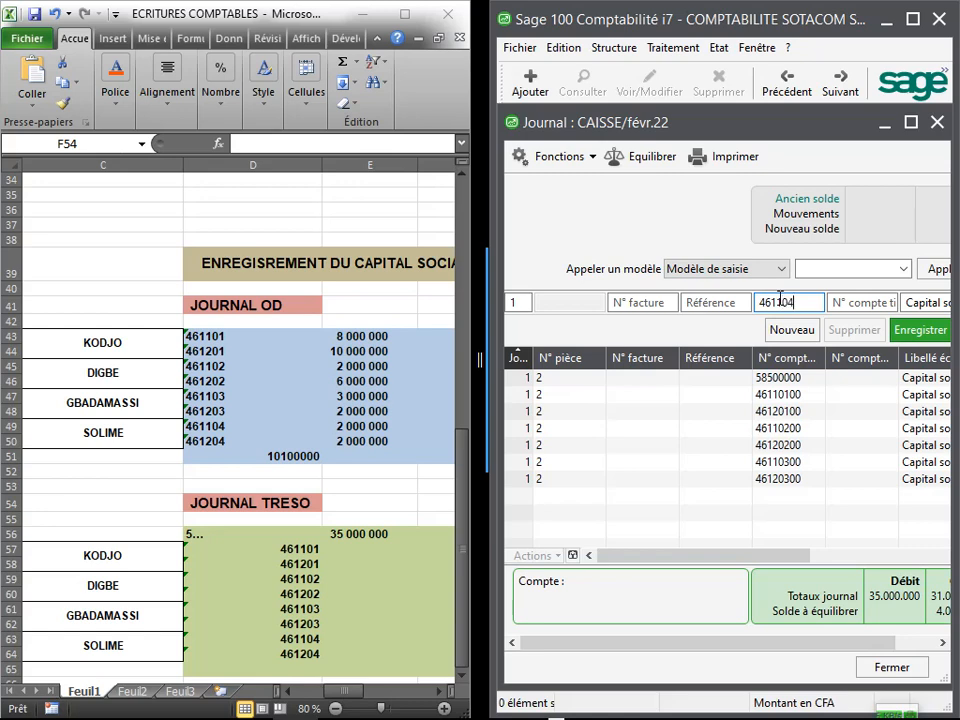
pyautogui.press('Tab')
pyautogui.press('Tab')
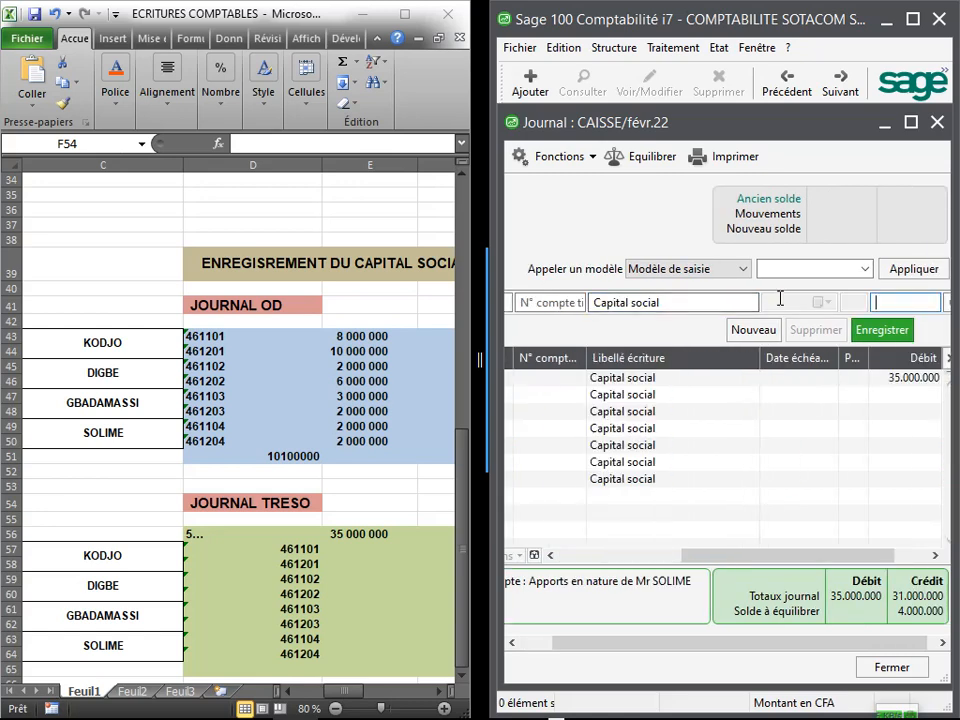
pyautogui.press('Tab')
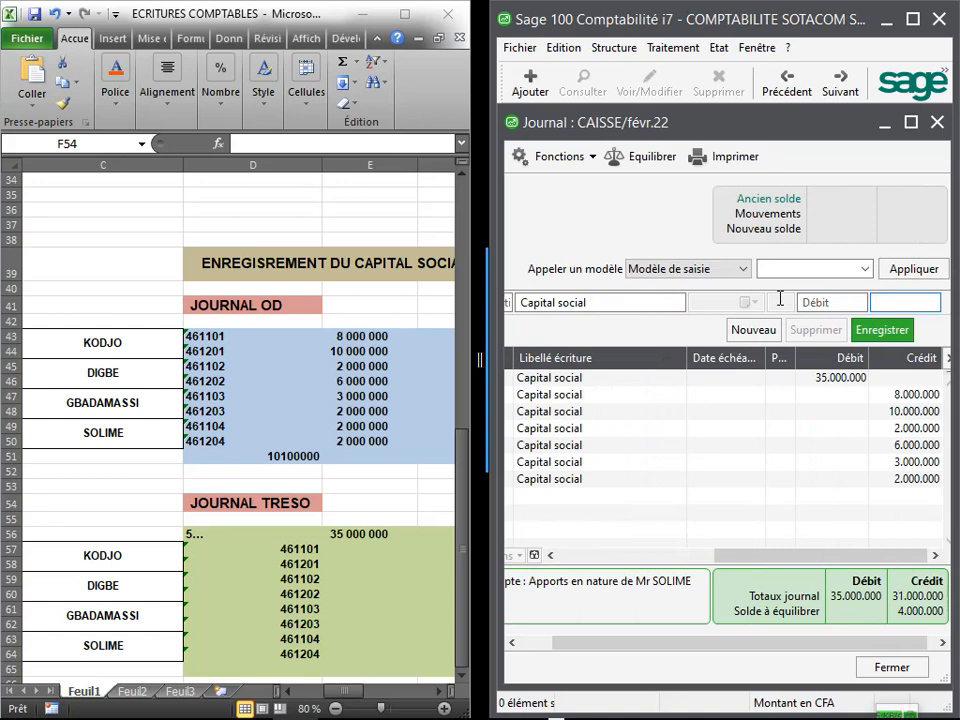
pyautogui.write('2000000')
pyautogui.press('Return')
# Step: Record a day 1 credit of 2000000 on account 46120400, keeping the label "Capital social"
pyautogui.press('Tab')
pyautogui.press('Tab')
pyautogui.press('Tab')
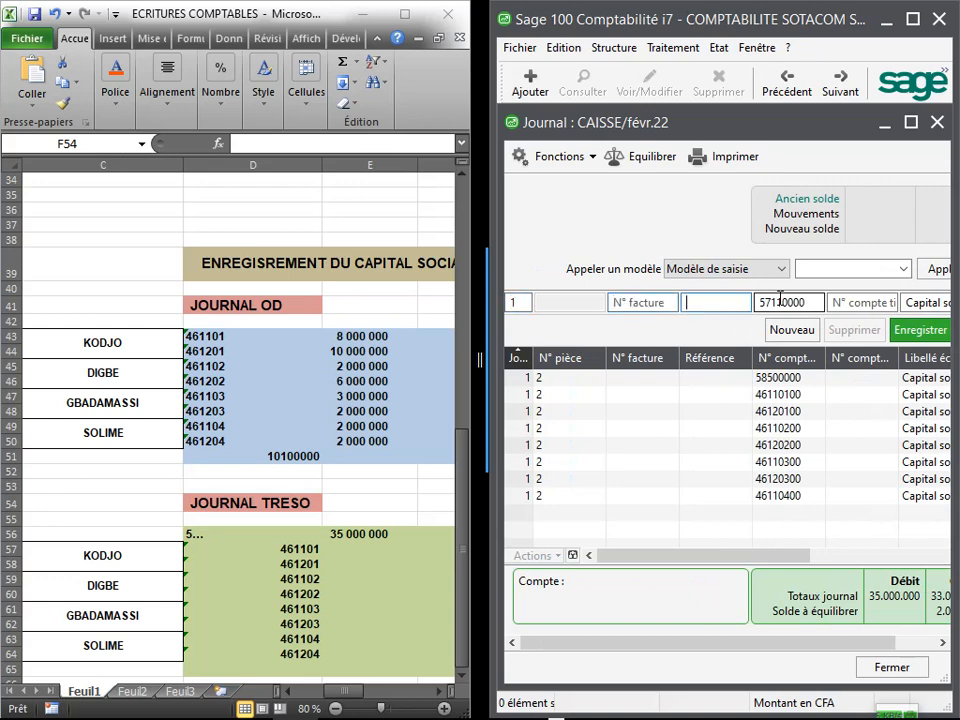
pyautogui.write('461204')
pyautogui.press('Tab')
pyautogui.press('Tab')
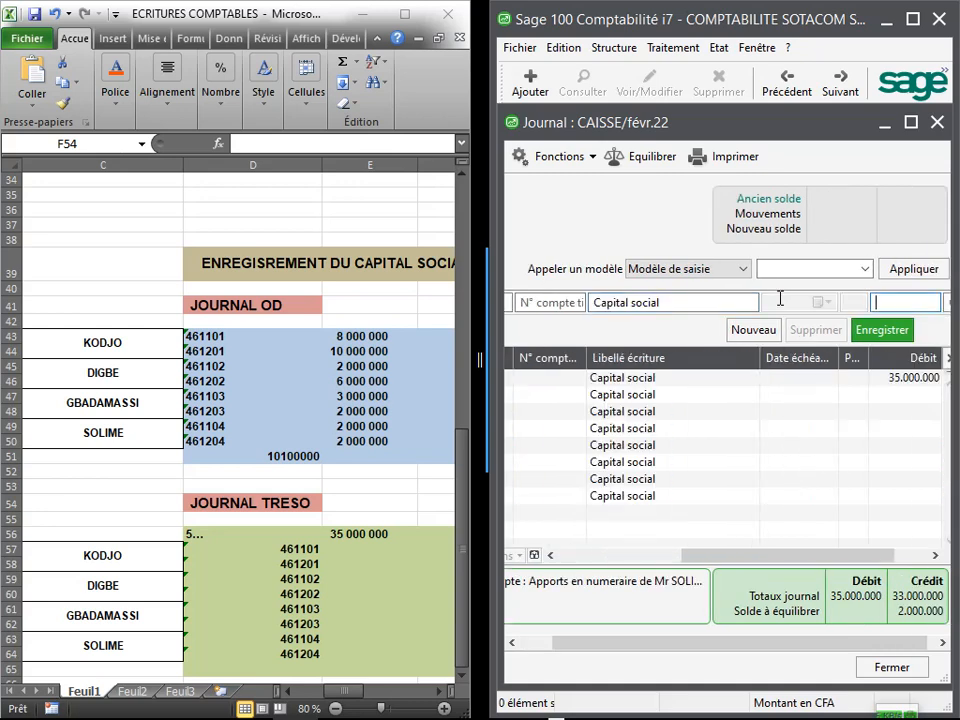
pyautogui.press('Tab')
pyautogui.write('200000')
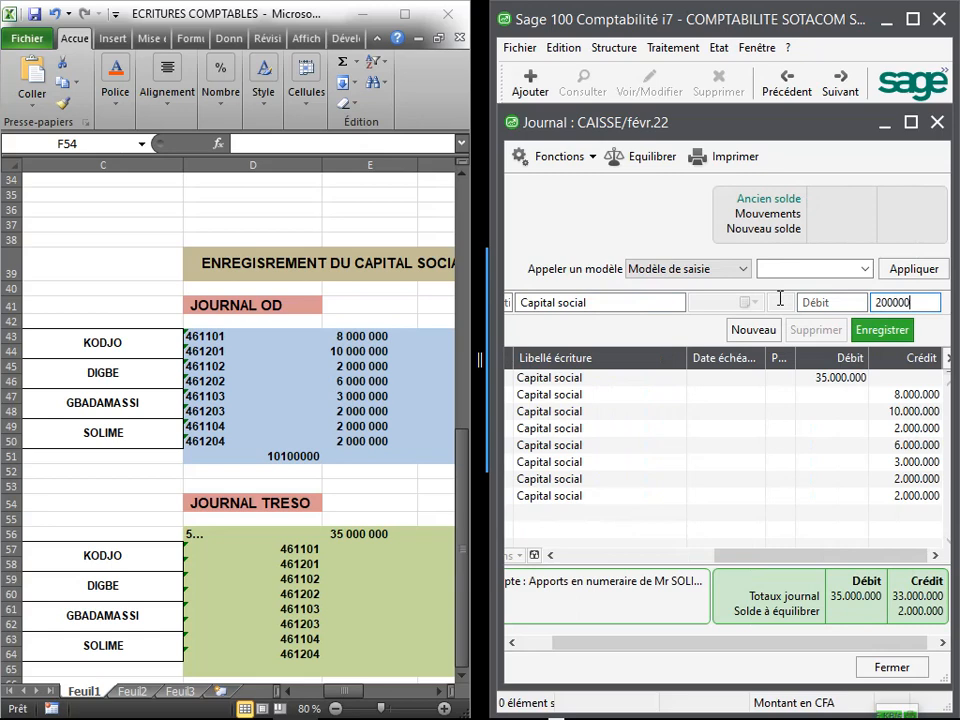
pyautogui.press('Return')
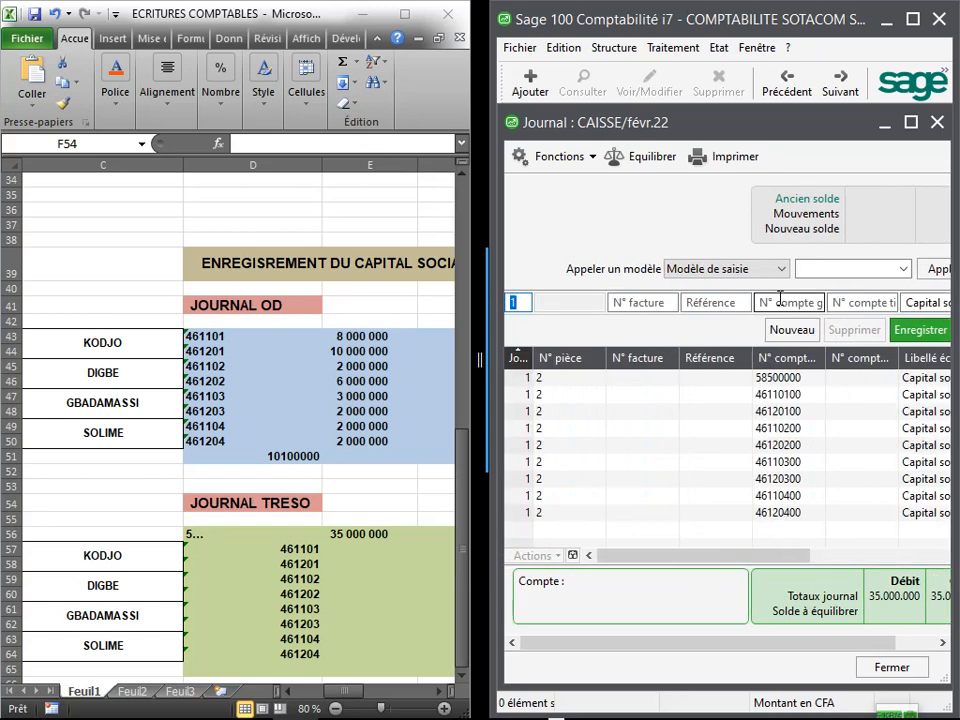
# Step: Change the general account of the 35.000.000 debit line to 57110000 and save the entry
pyautogui.click(772, 379)
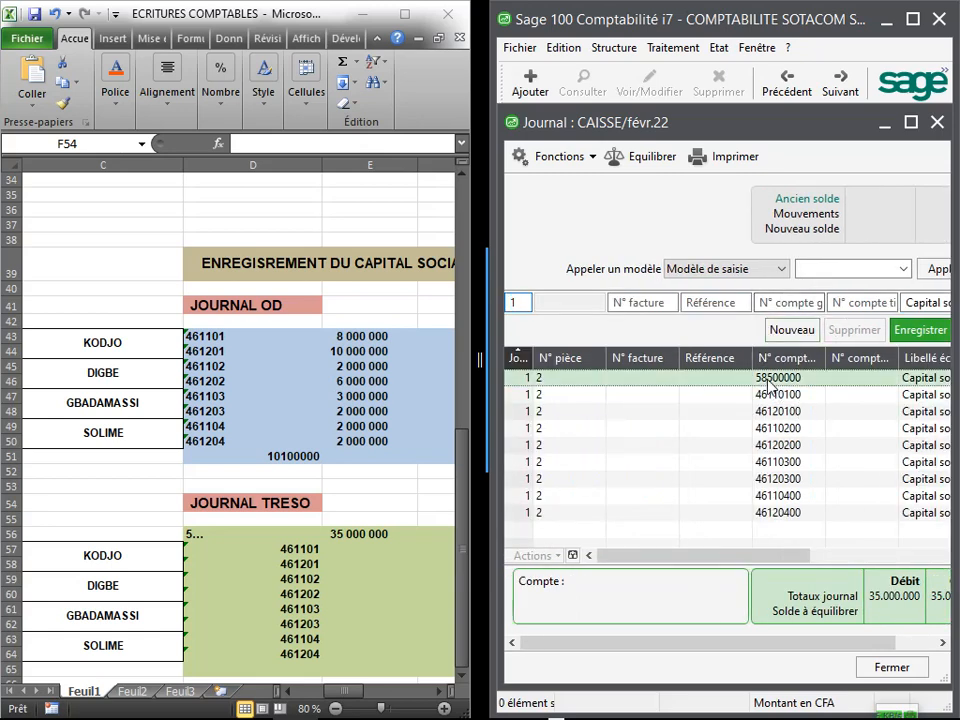
pyautogui.doubleClick(783, 302)
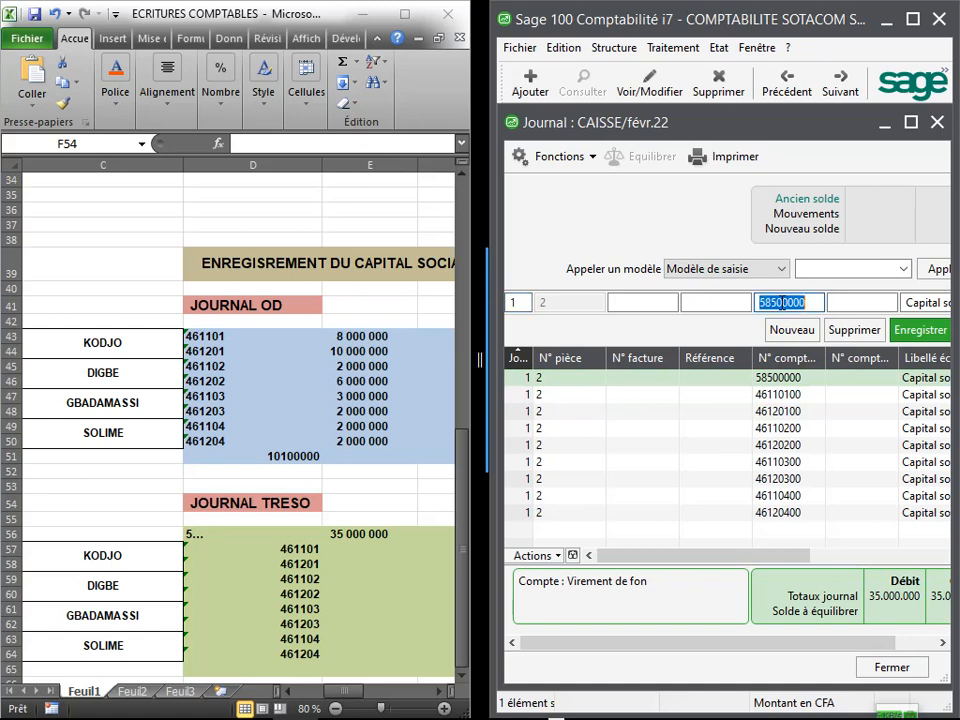
pyautogui.write('571')
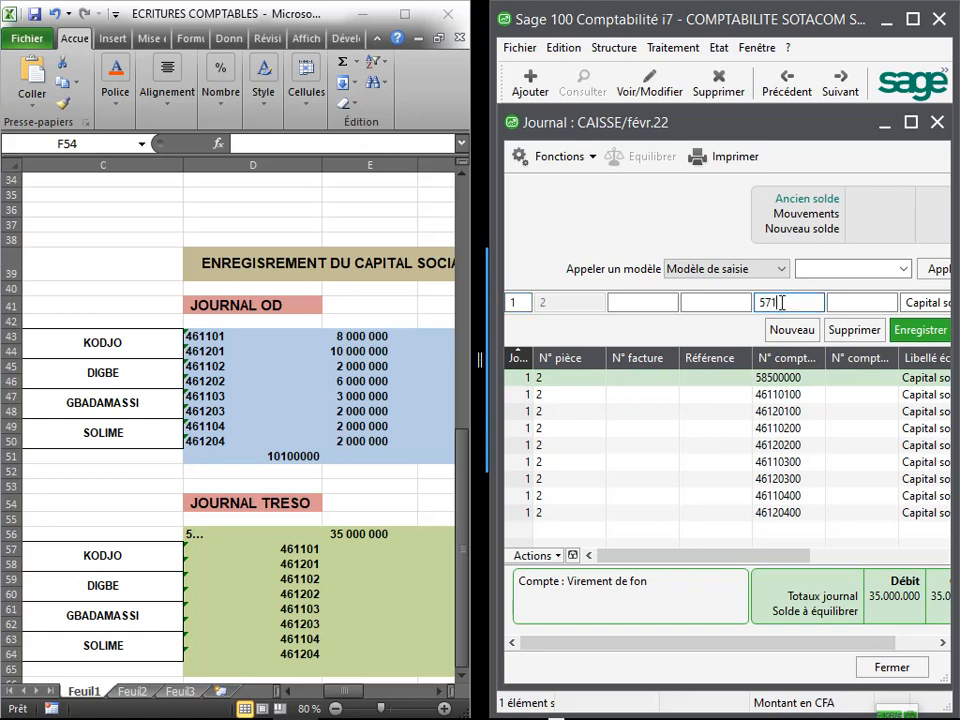
pyautogui.write('1')
pyautogui.press('Tab')
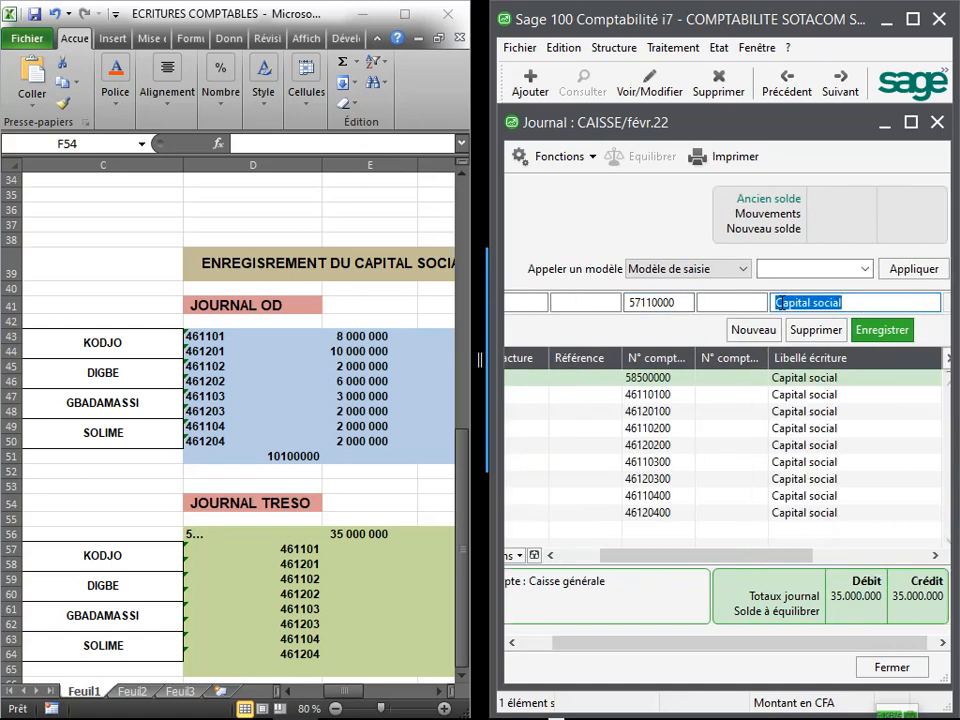
pyautogui.press('Return')
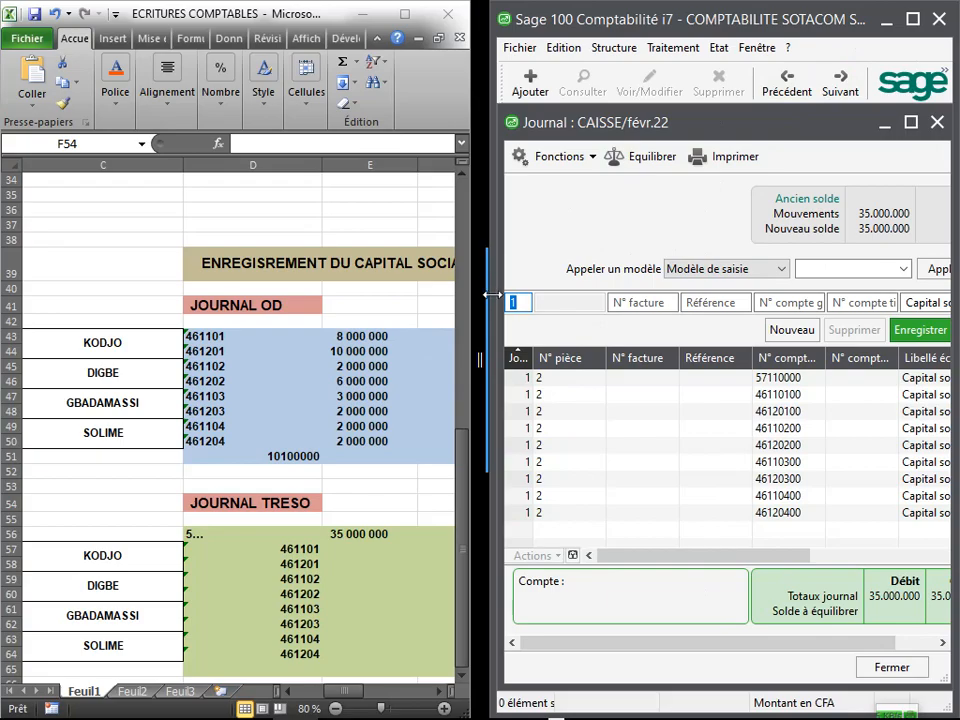
# Step: Maximize Sage and the CAISSE journal, and open an on-screen print preview of the Balance des comptes
pyautogui.moveTo(487, 290); pyautogui.dragTo(104, 281)
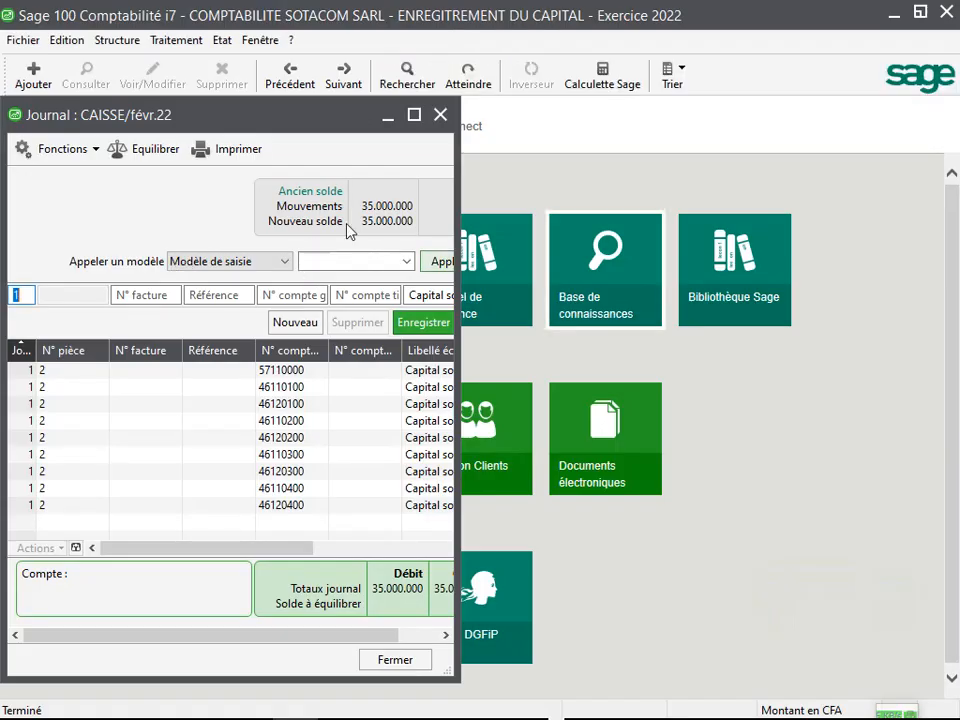
pyautogui.click(415, 116)
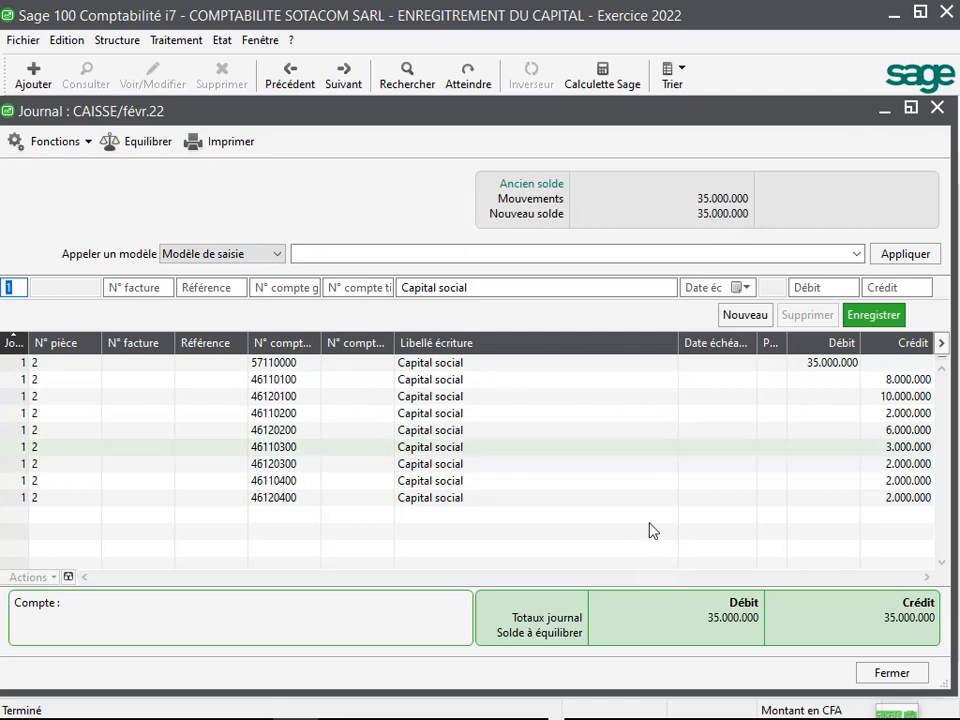
pyautogui.click(226, 42)
pyautogui.click(303, 160)
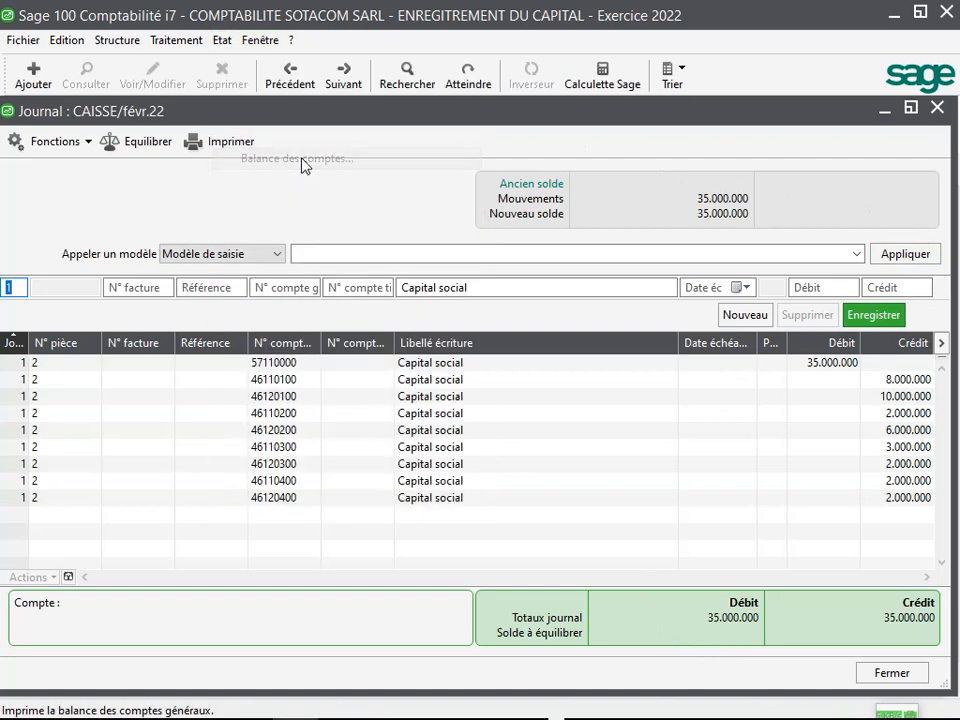
pyautogui.click(529, 543)
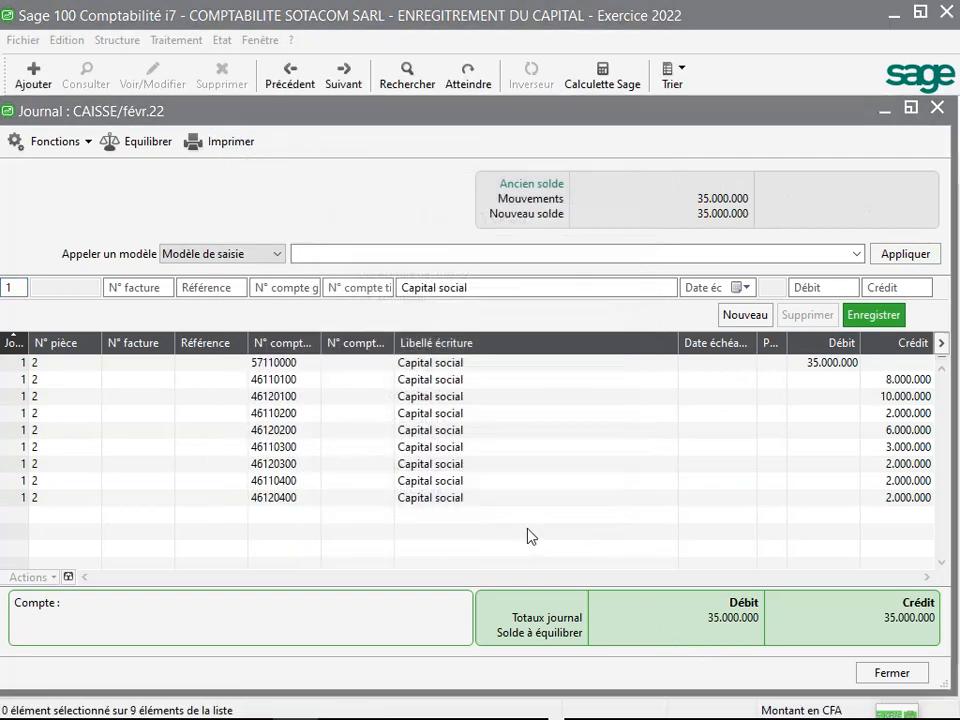
pyautogui.click(570, 507)
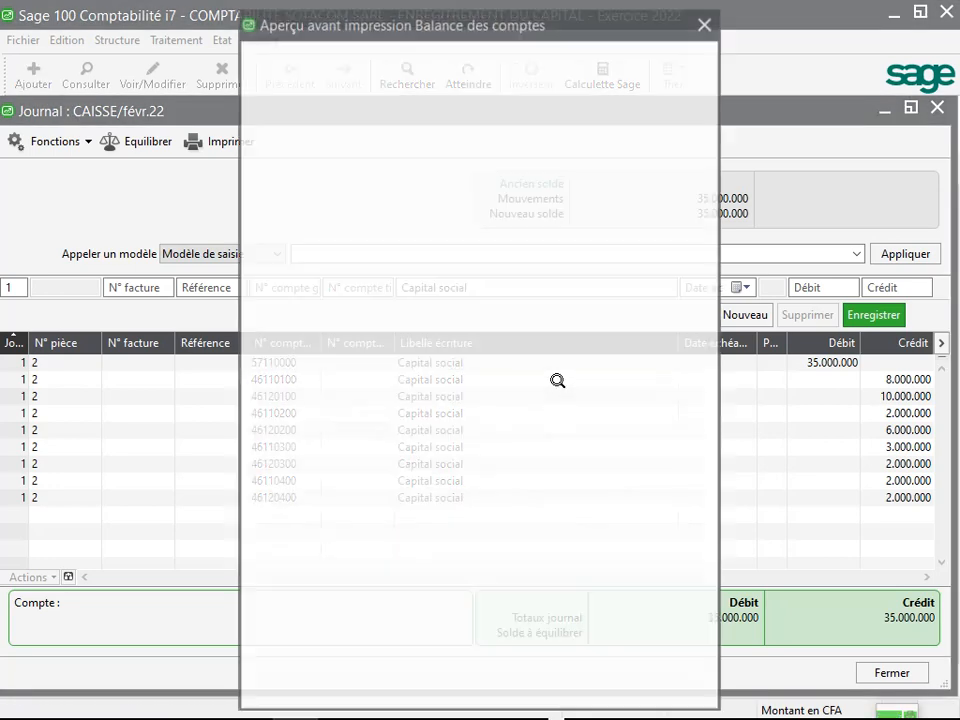
pyautogui.click(484, 218)
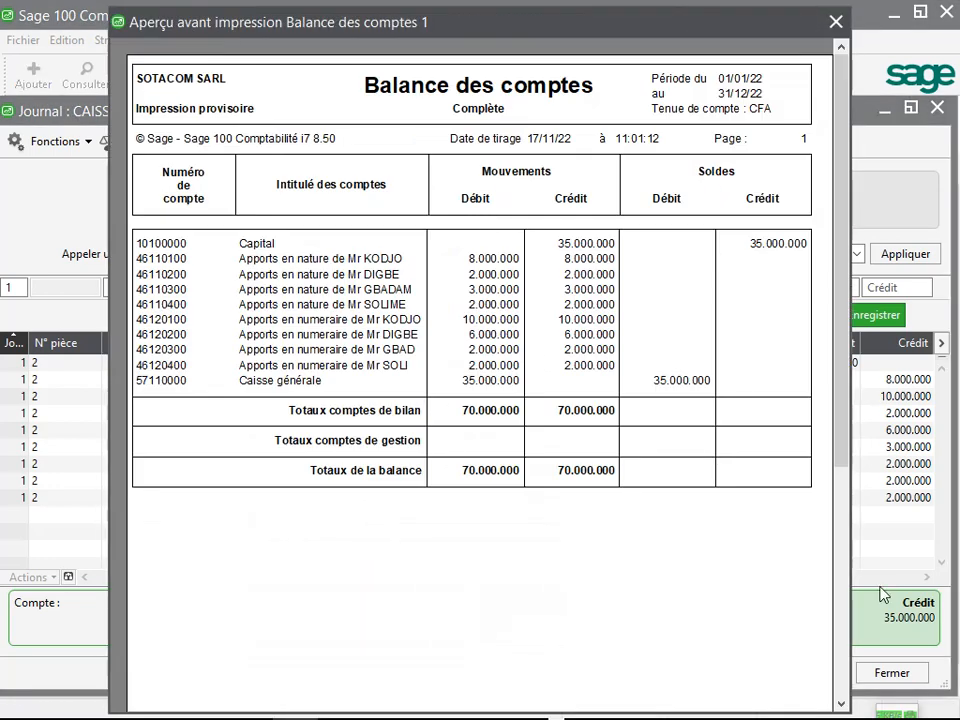